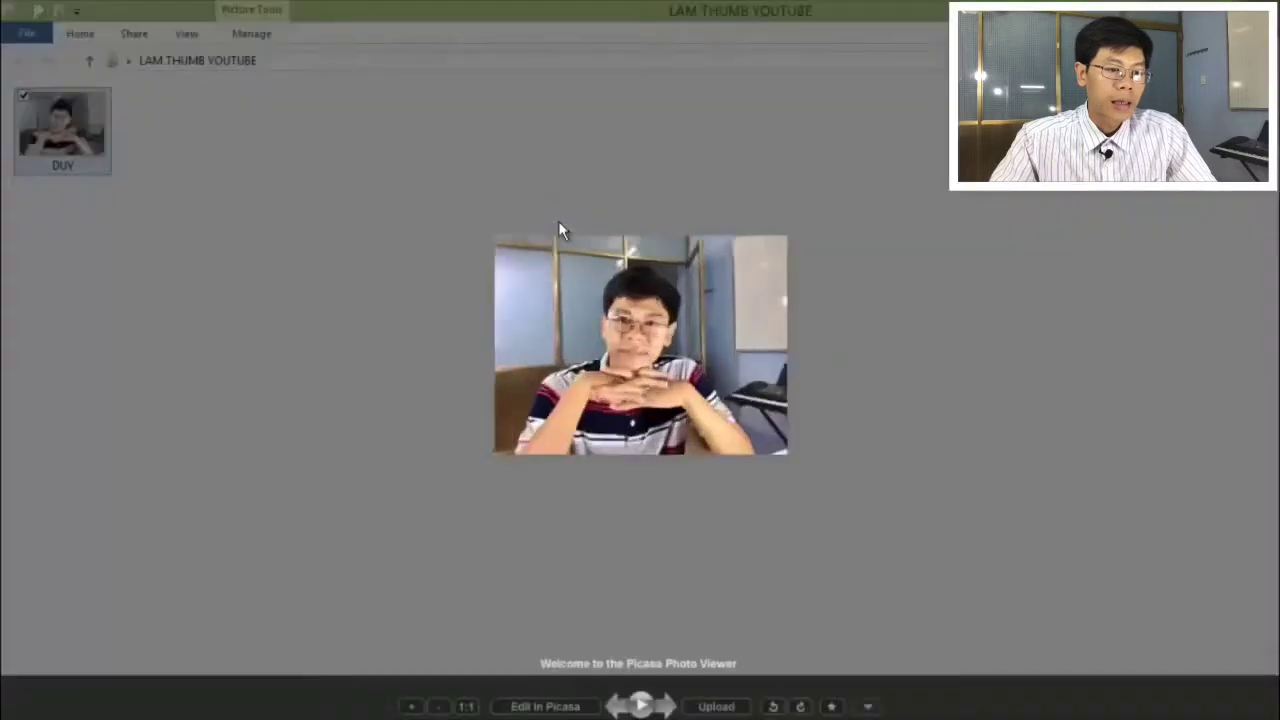
Enlarge the DUY photo to inspect it up close, and close the photo viewer
scroll(714, 334, down, 2)
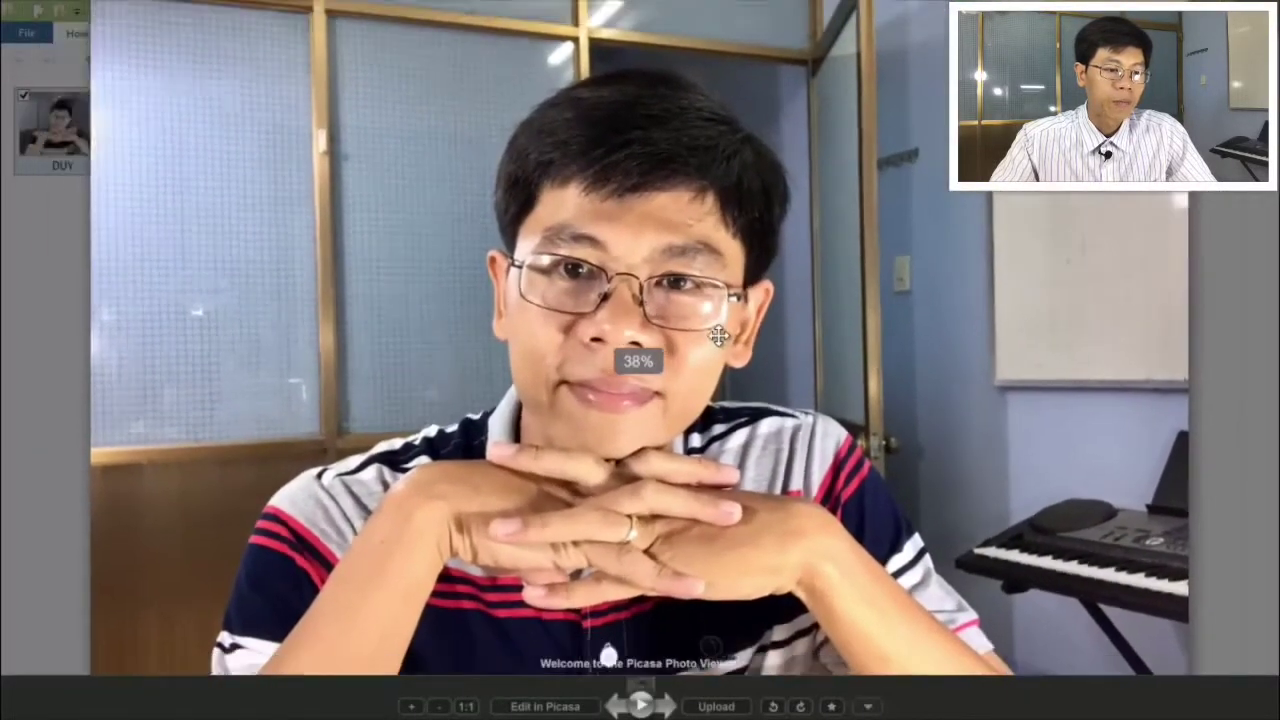
scroll(714, 363, up, 2)
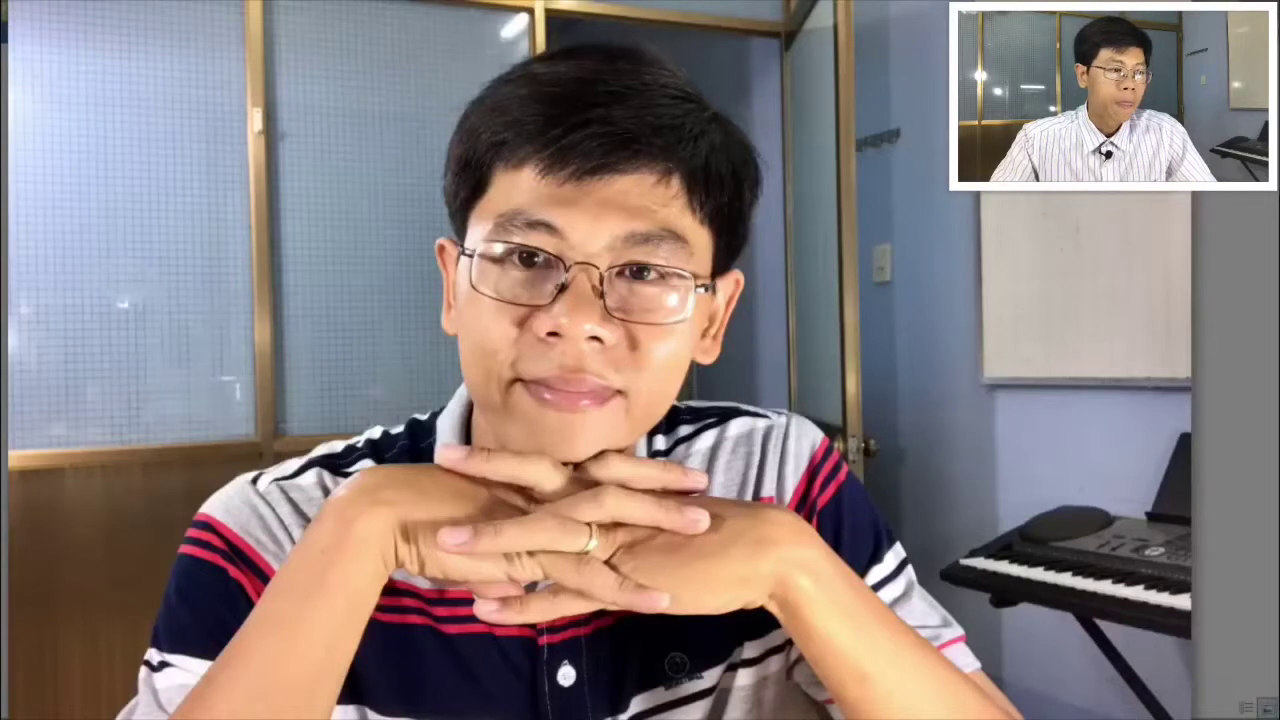
key(Escape)
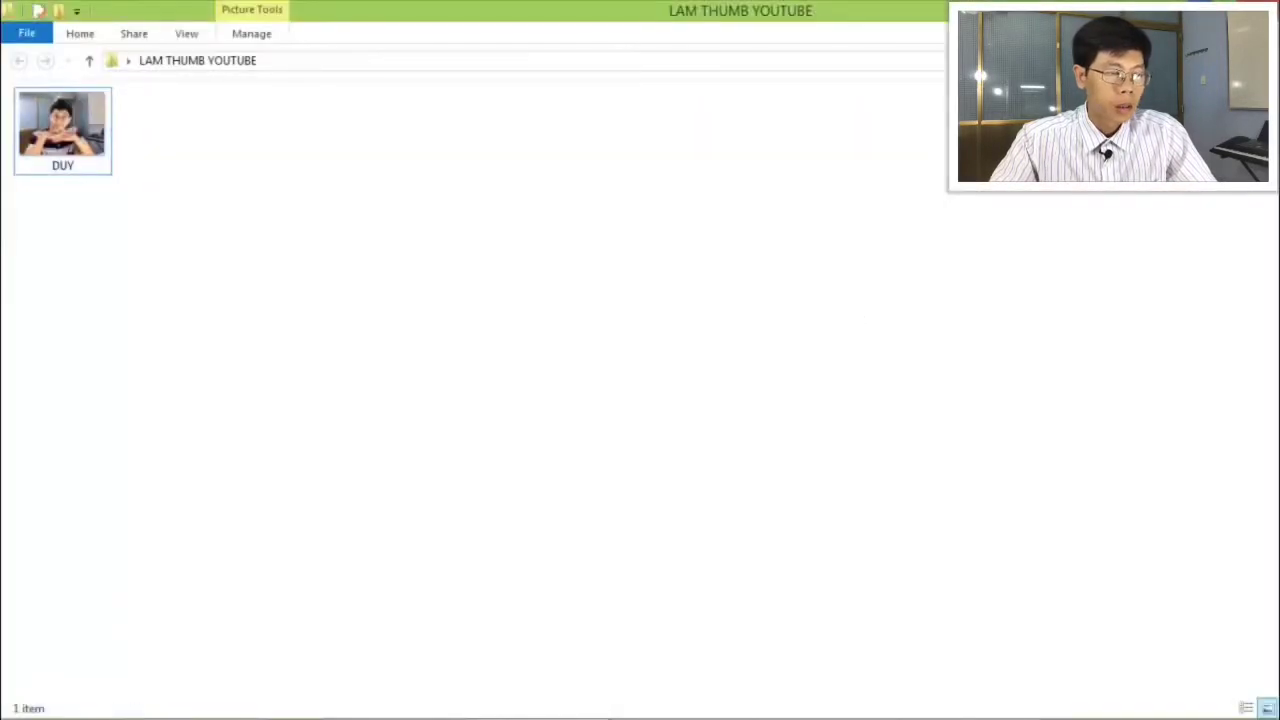
Switch to Adobe Photoshop CS3 and open the settings for a new document
key(super+d)
click(675, 700)
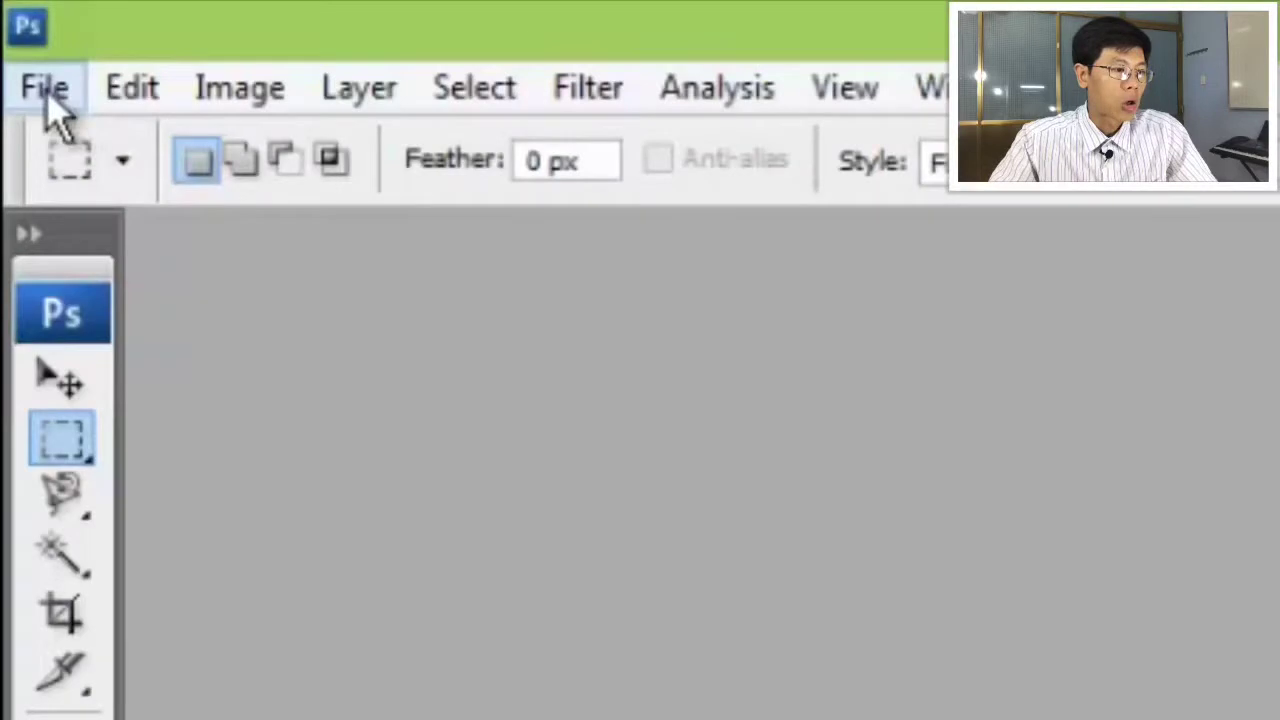
click(17, 32)
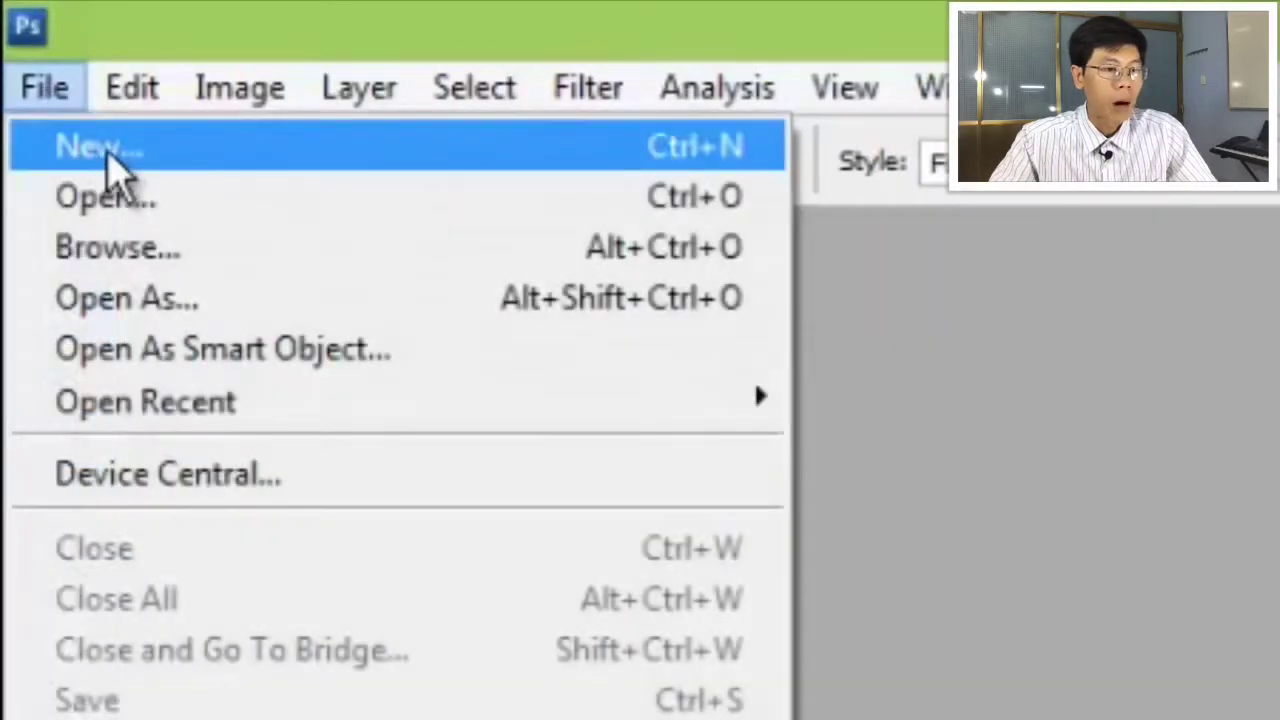
click(40, 54)
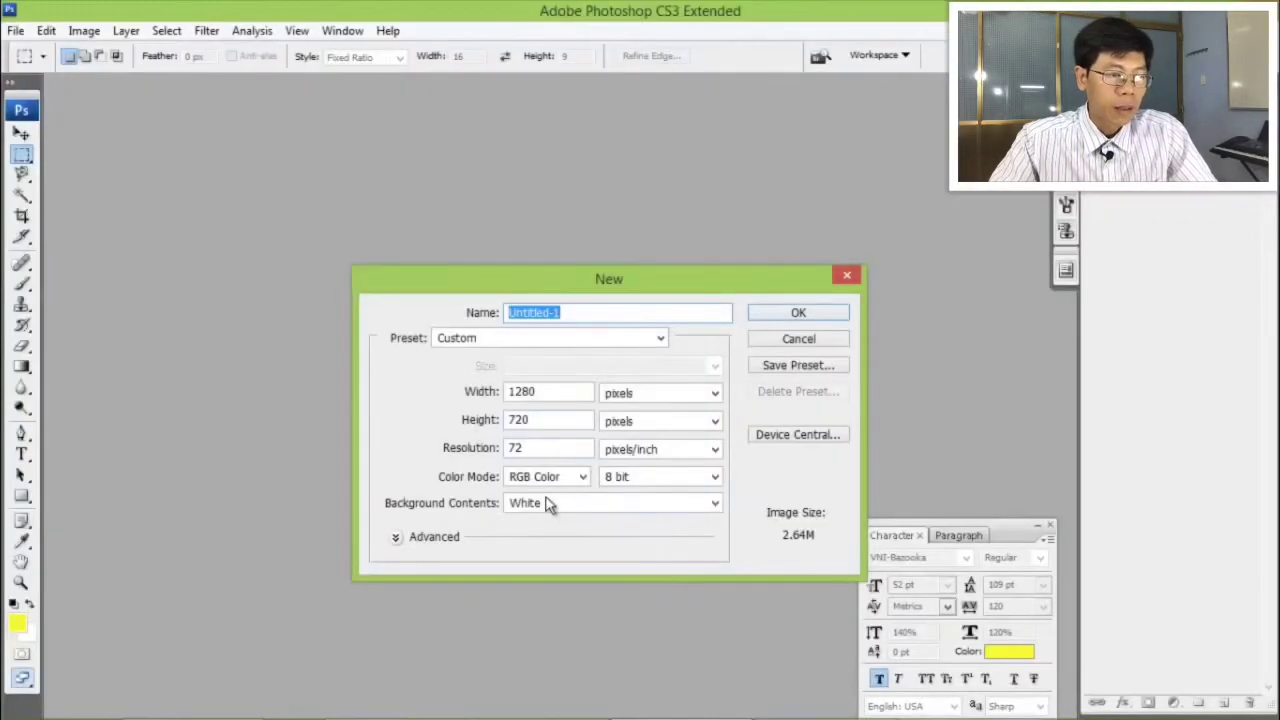
drag(636, 288, 607, 228)
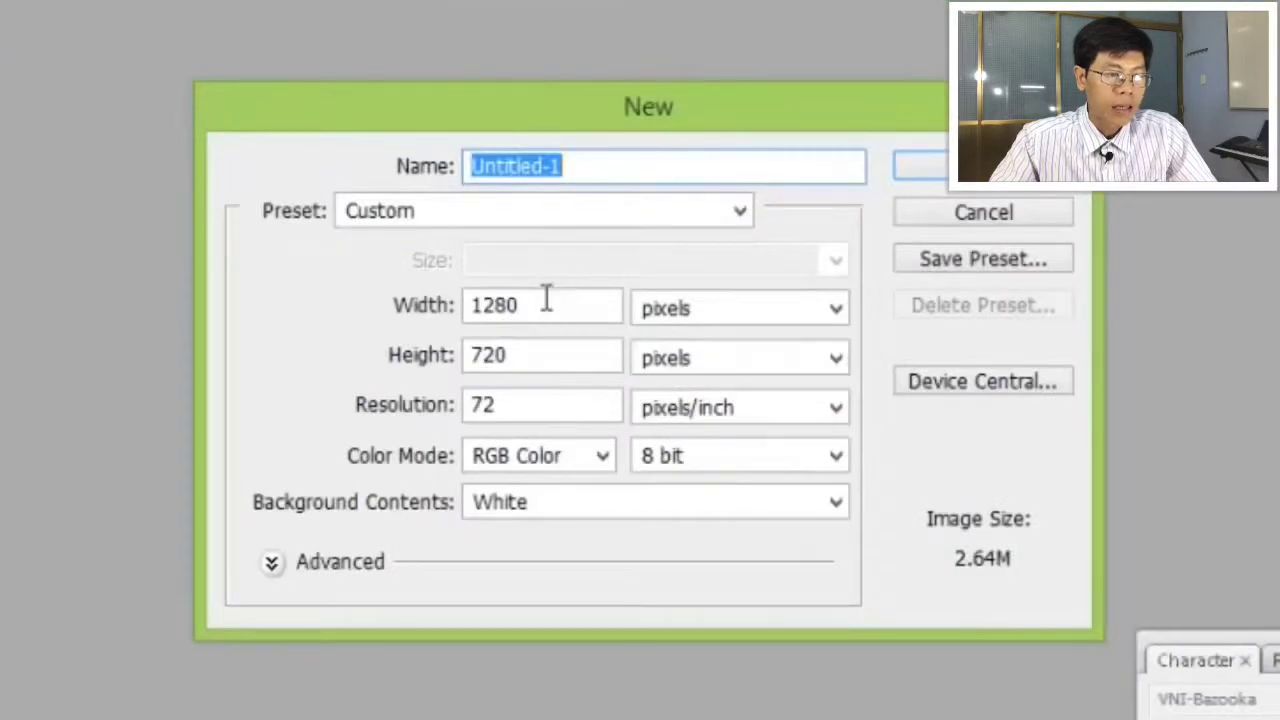
Set the new document's size to 1280 pixels wide by 720 pixels high
click(547, 300)
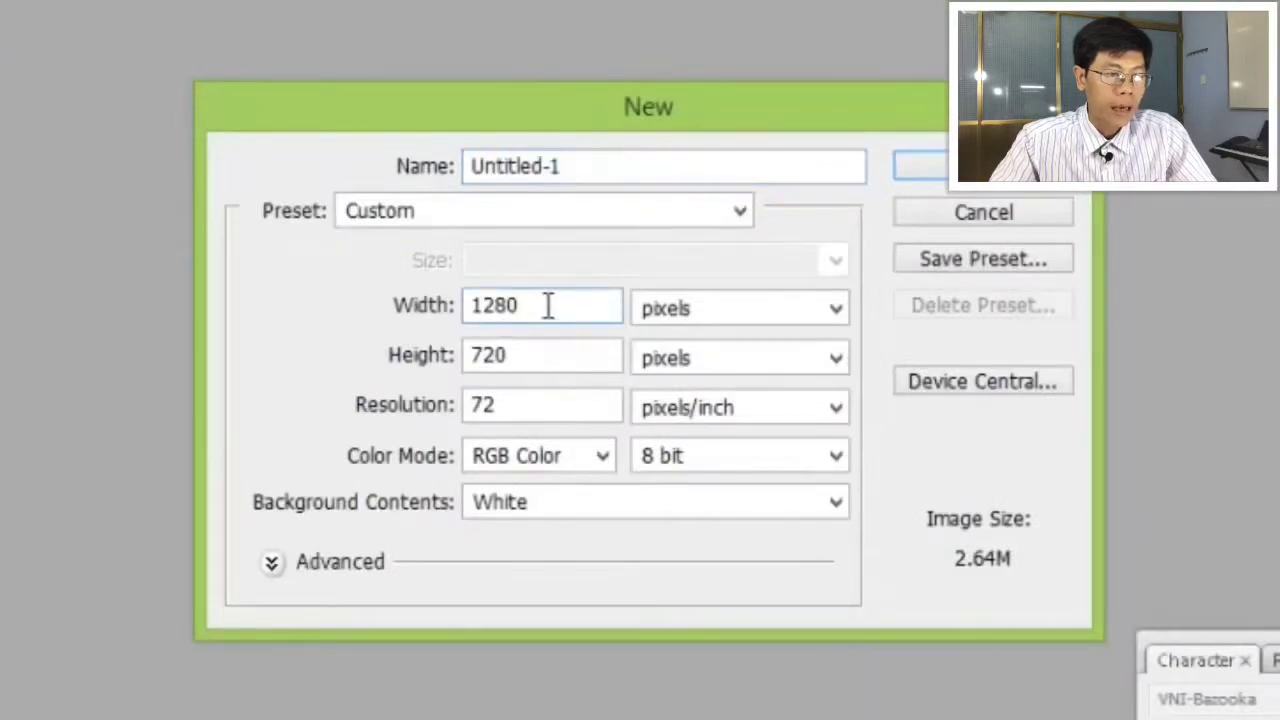
drag(546, 305, 466, 305)
click(803, 310)
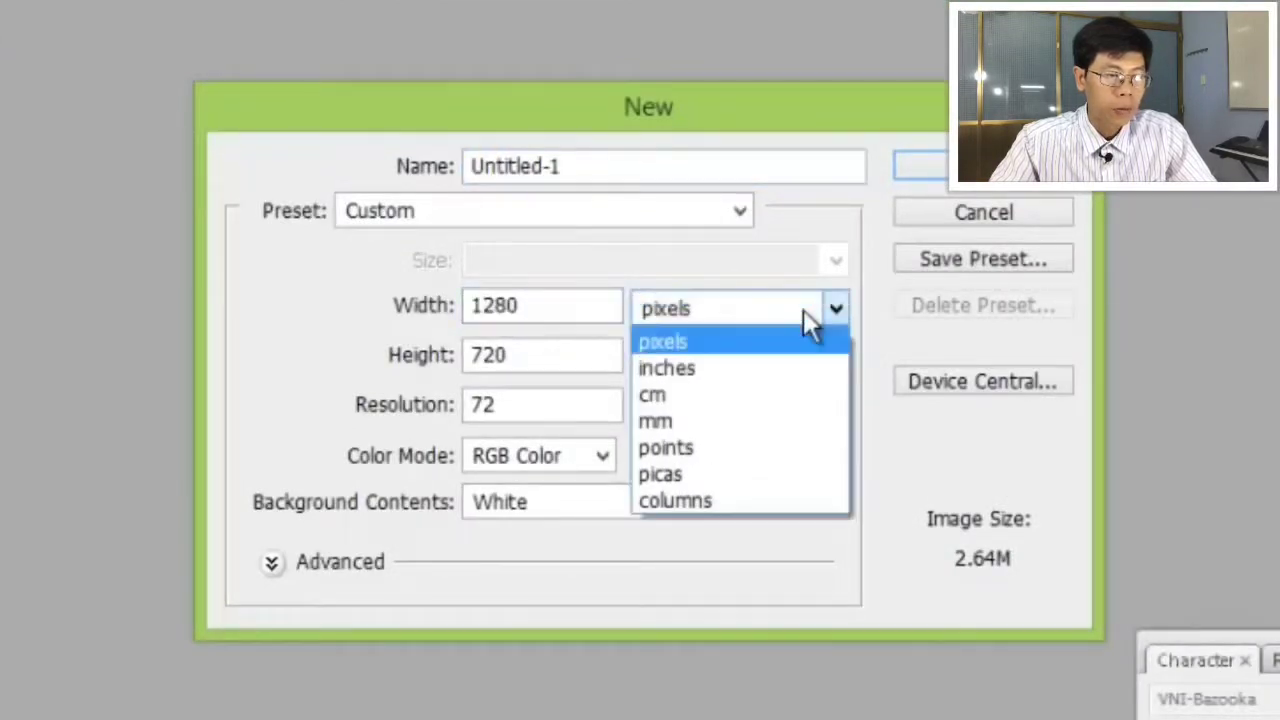
click(803, 310)
click(537, 355)
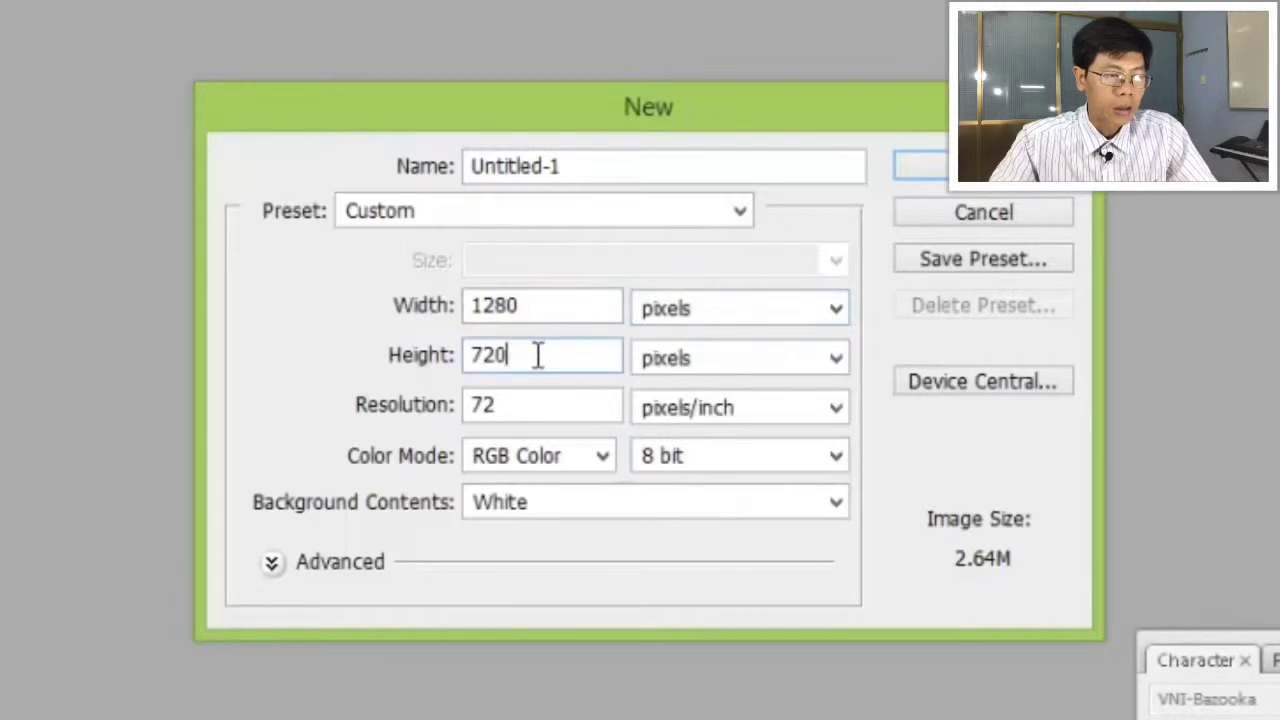
drag(531, 358, 423, 362)
click(531, 354)
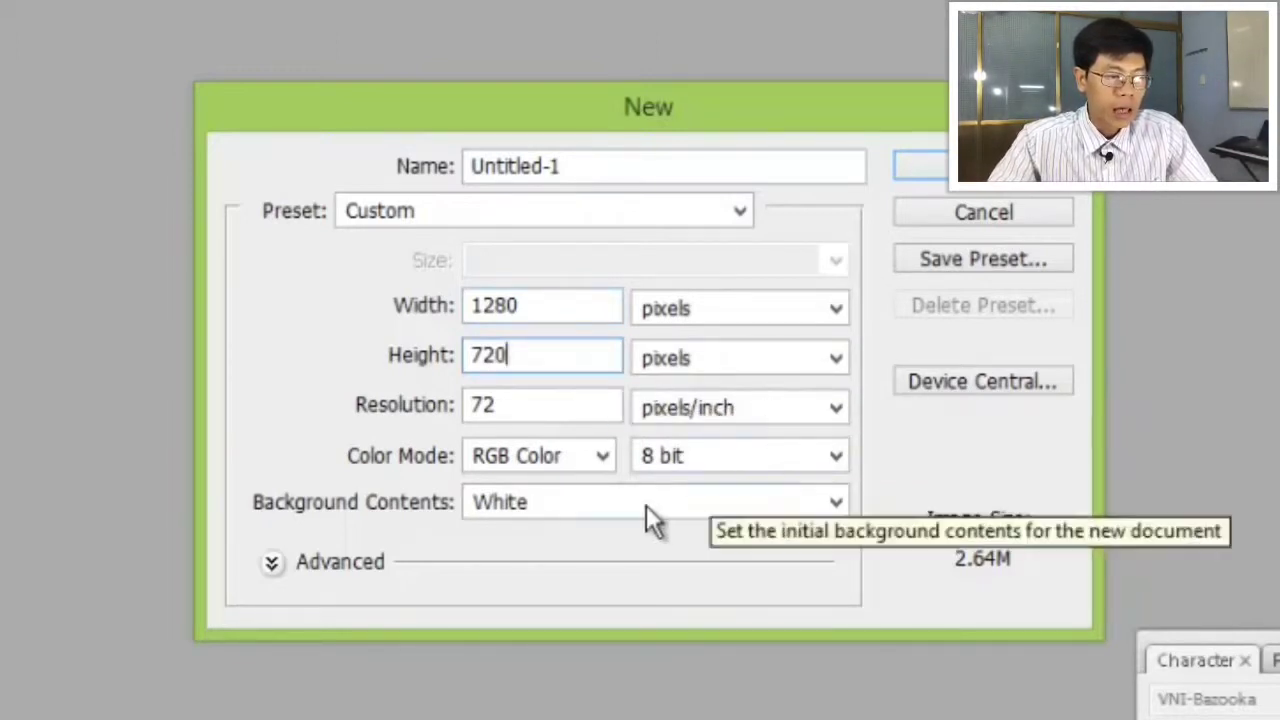
Create the document with White background contents and enlarge its window so the whole canvas has space around it
click(598, 510)
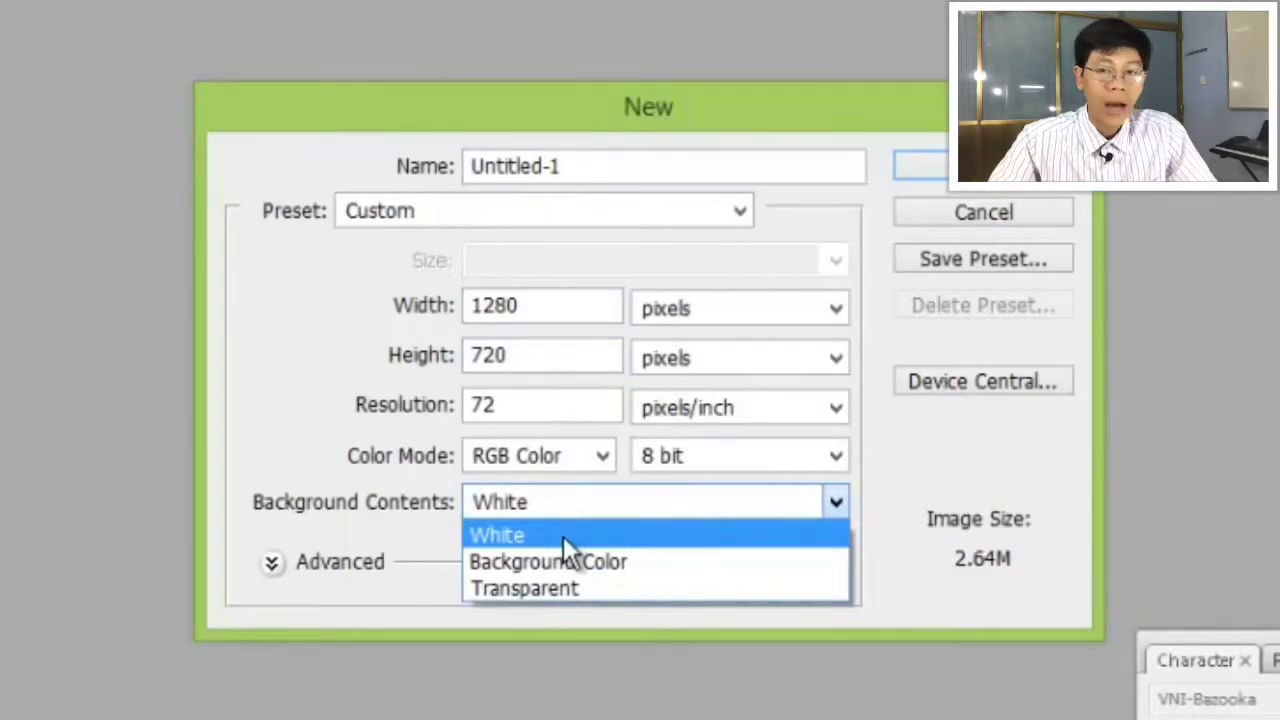
click(578, 534)
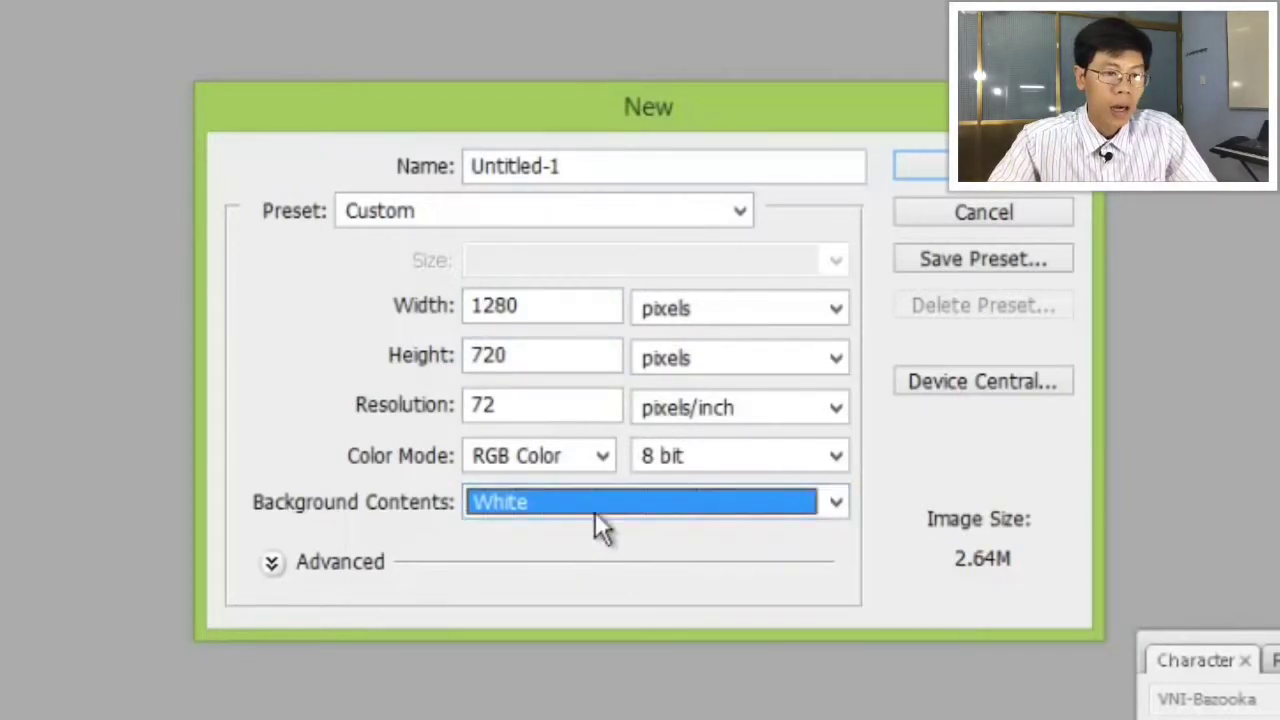
click(960, 170)
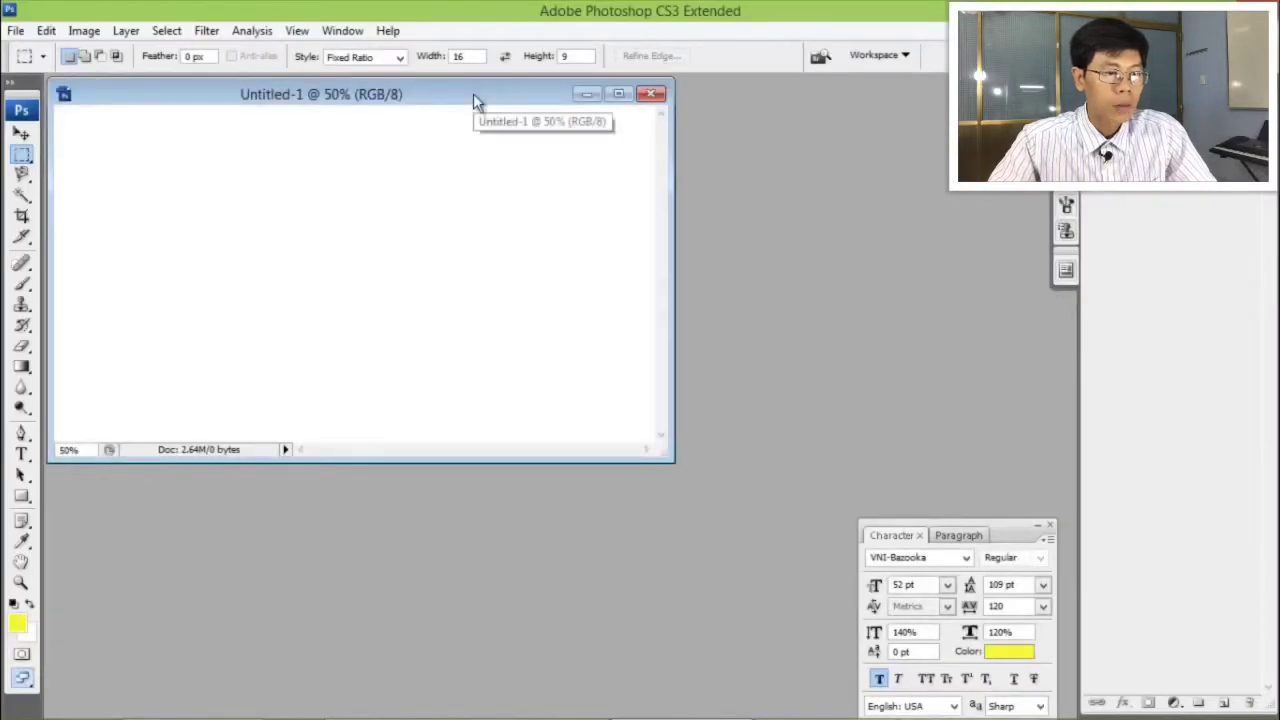
drag(473, 93, 509, 109)
drag(713, 472, 800, 574)
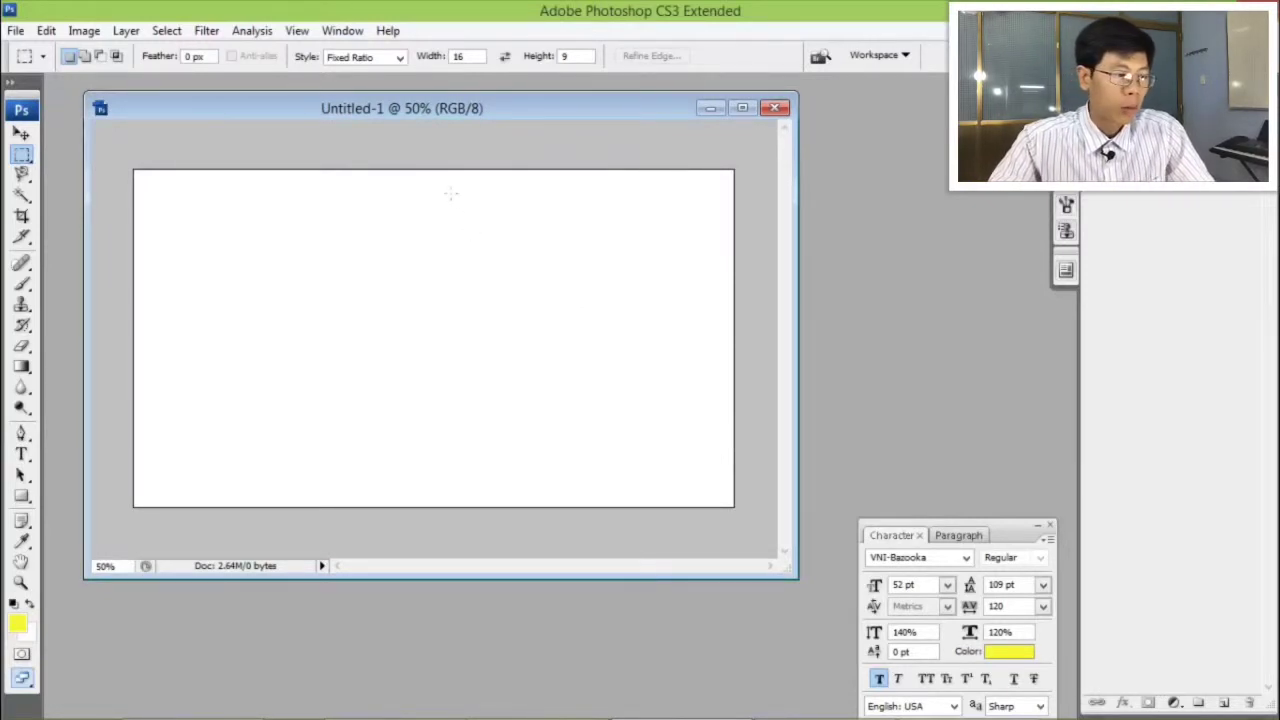
Pick a bright yellow foreground color and fill the entire canvas with it
click(17, 622)
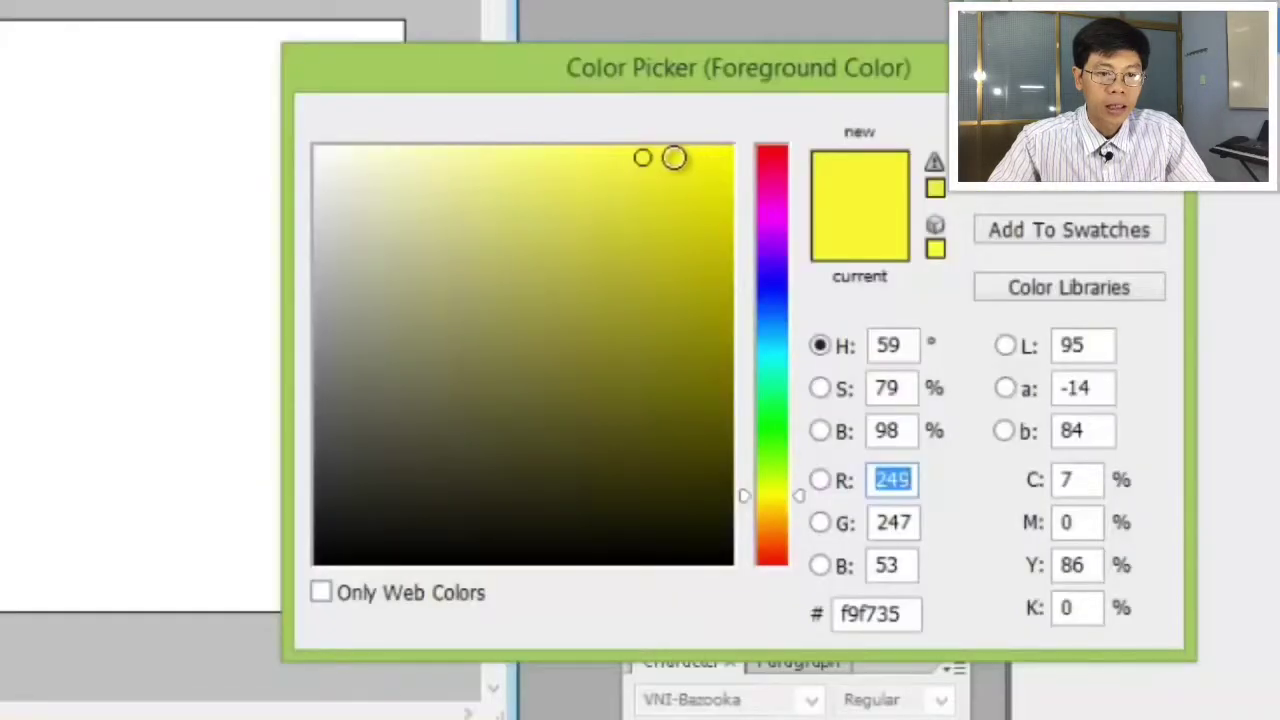
click(881, 246)
key(Return)
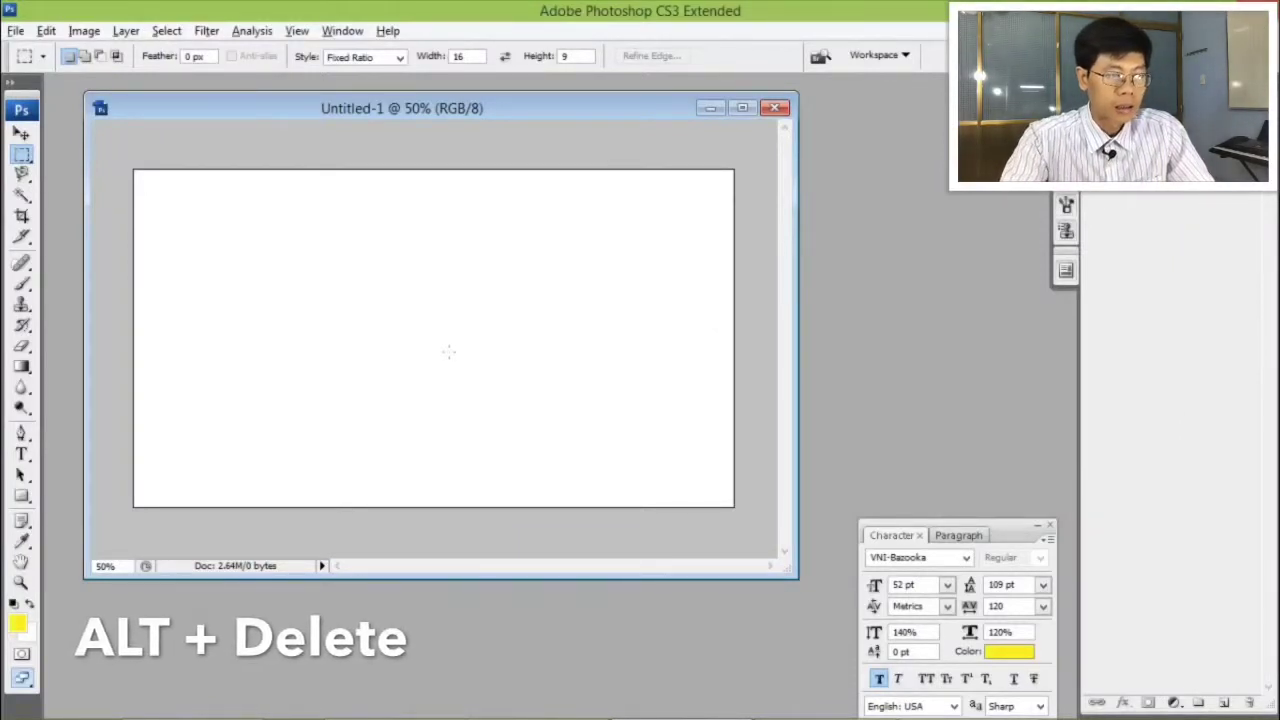
key(alt+Delete)
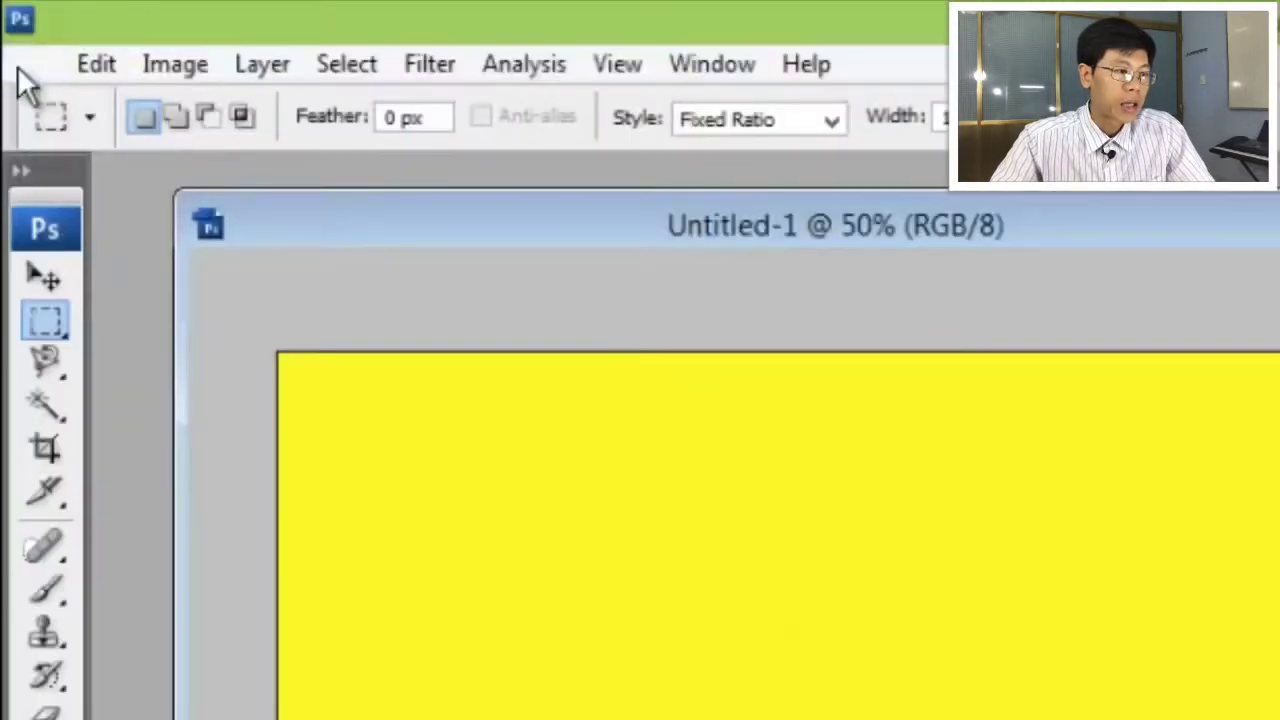
Open the DUY photo from the LAM THUMB YOUTUBE folder
click(16, 30)
click(110, 150)
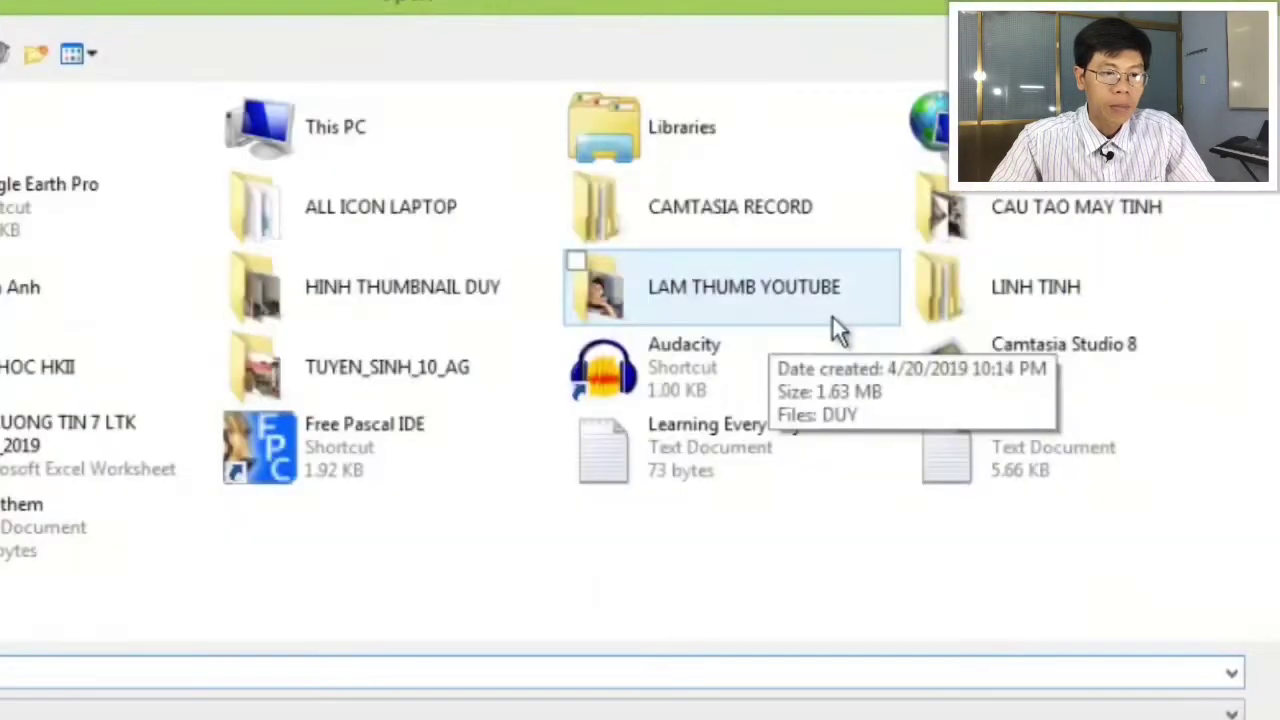
click(855, 202)
double_click(755, 295)
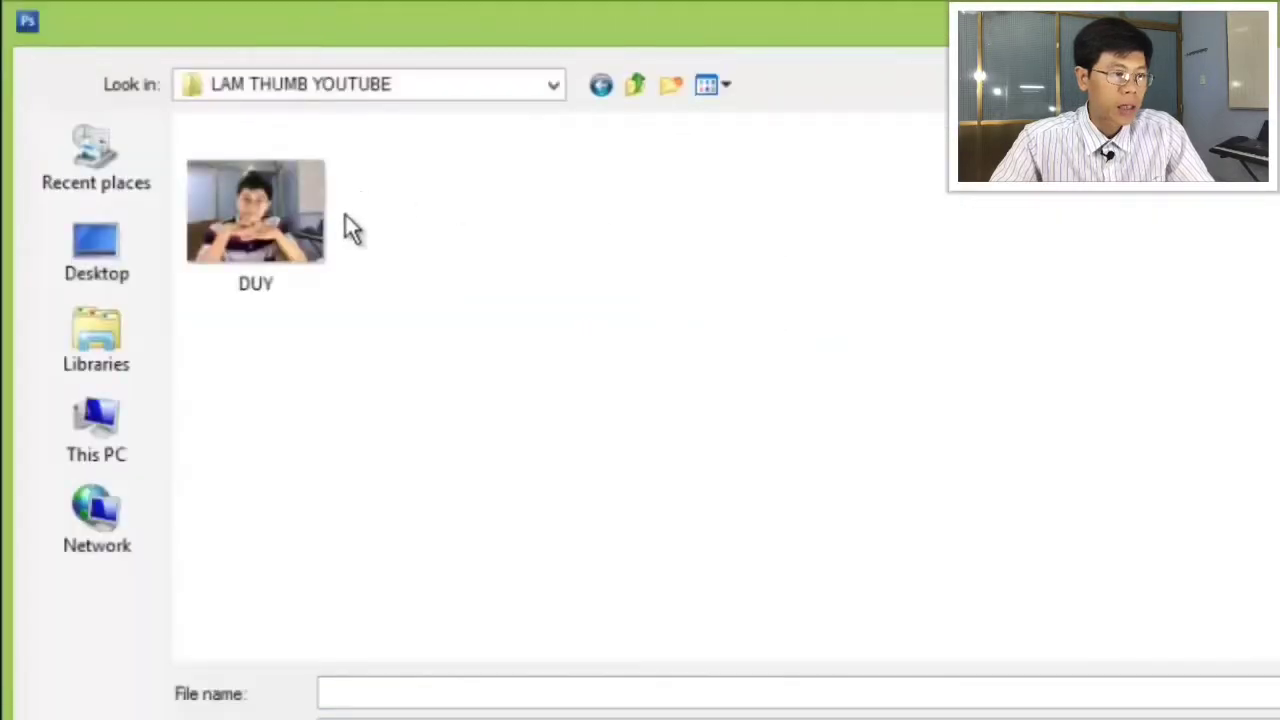
double_click(270, 220)
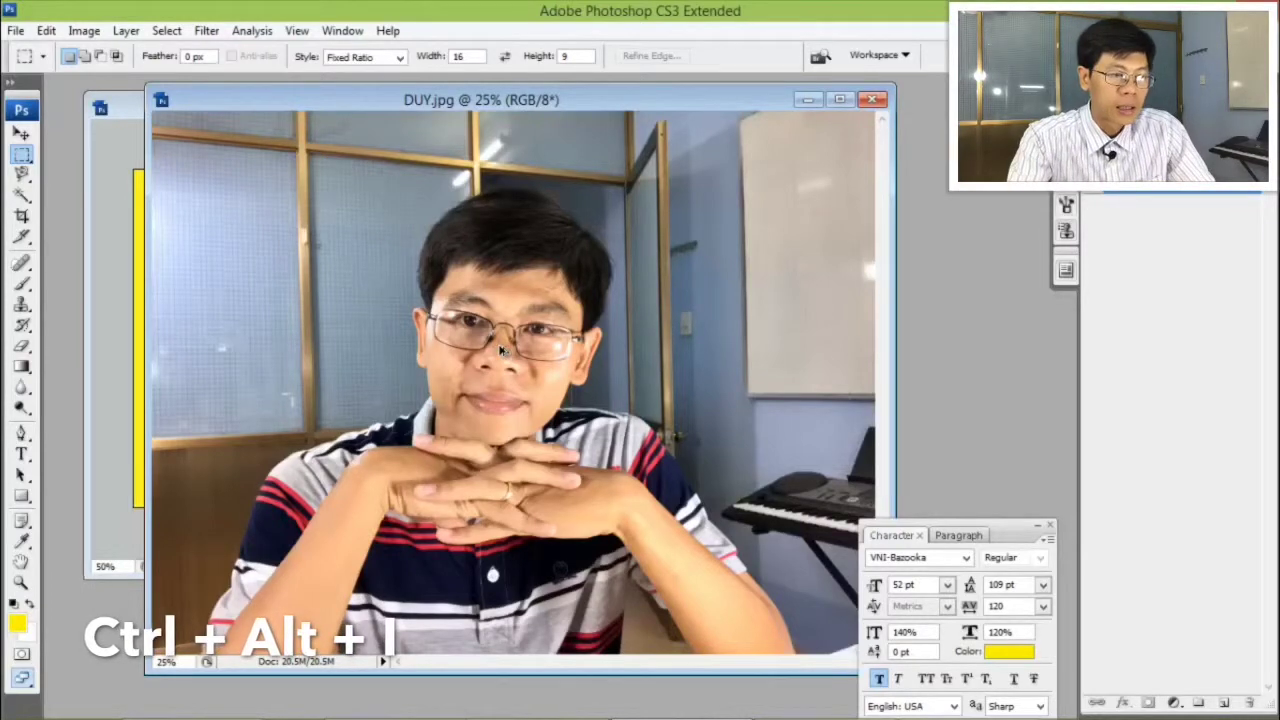
Resize the DUY.jpg image to a height of 720 pixels with its proportions constrained
key(ctrl+alt+i)
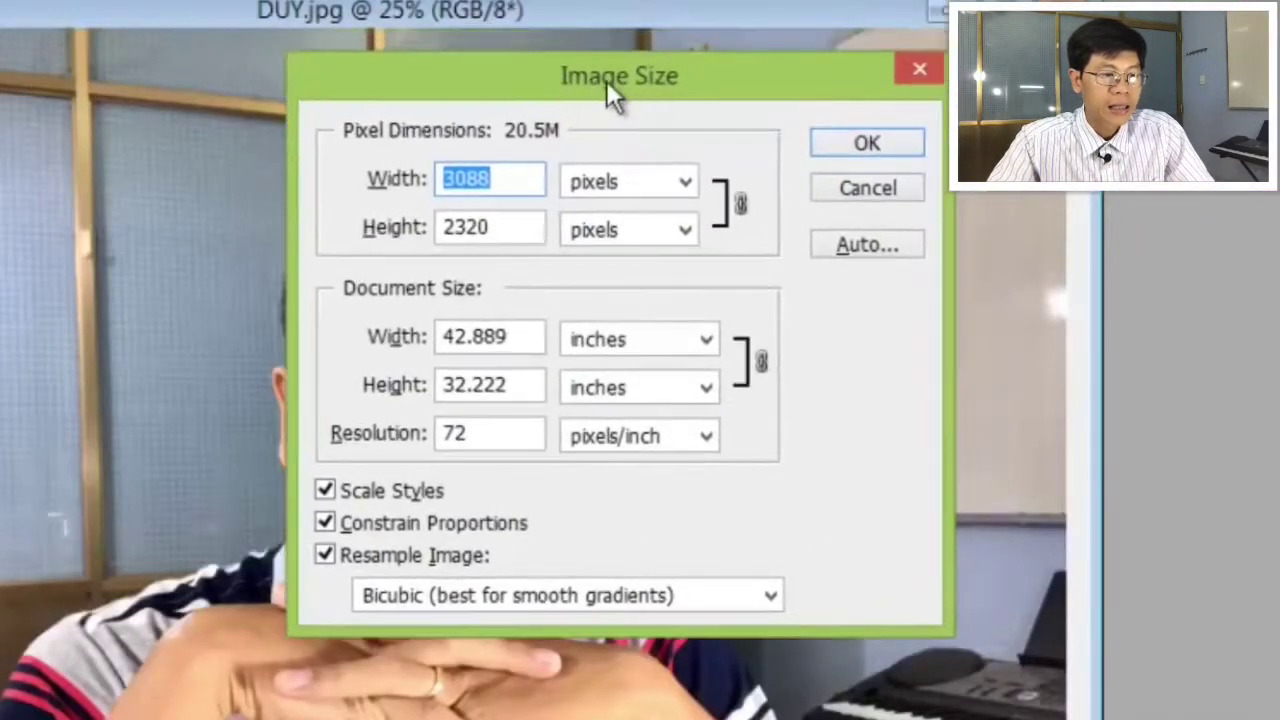
click(503, 178)
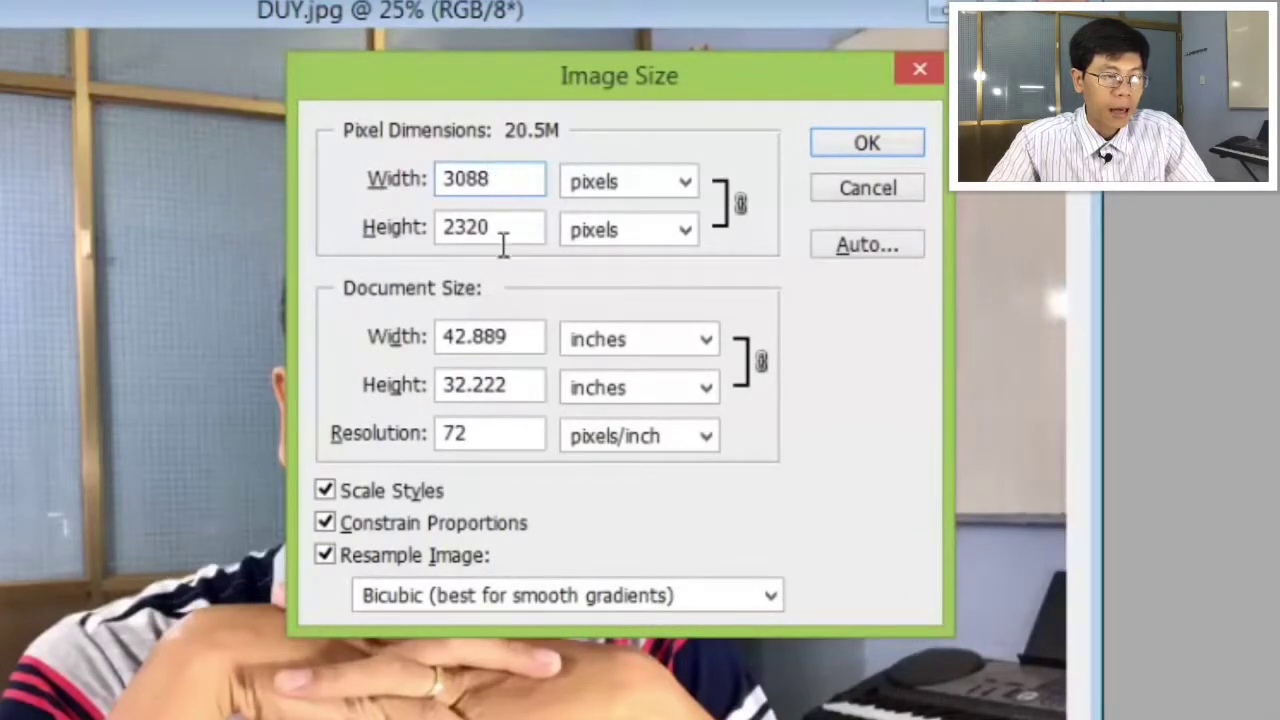
click(503, 229)
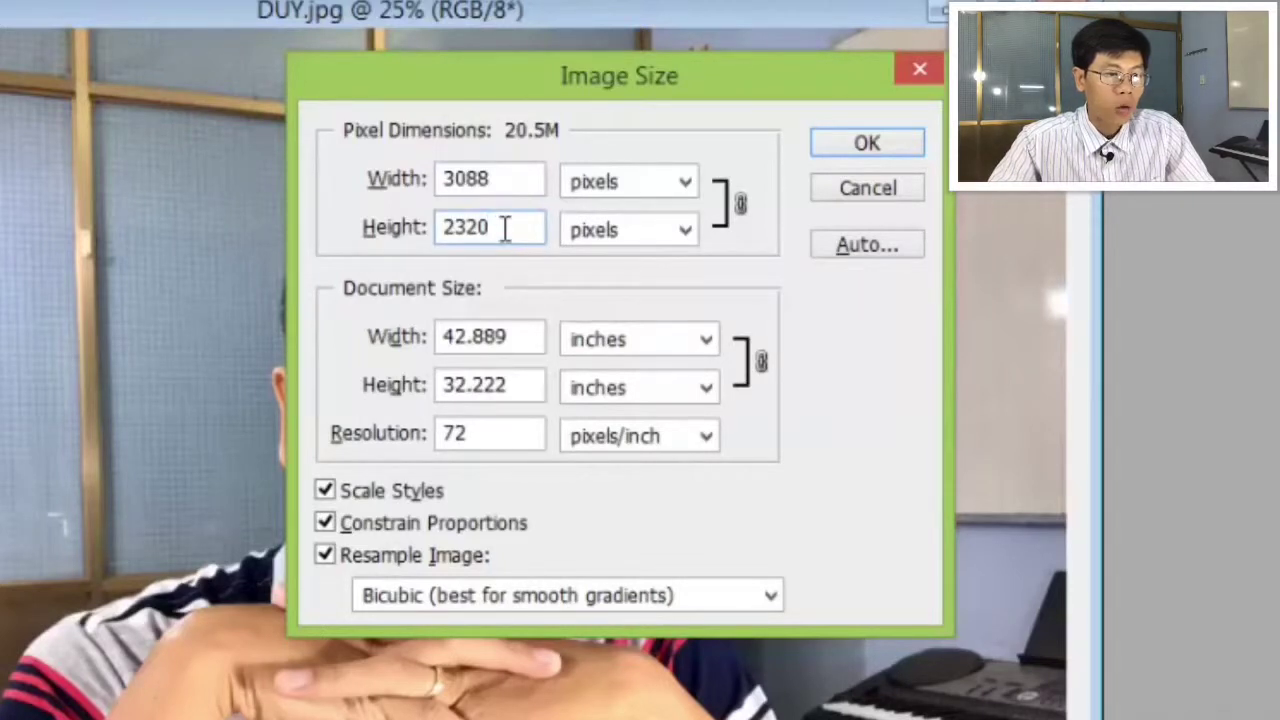
double_click(505, 229)
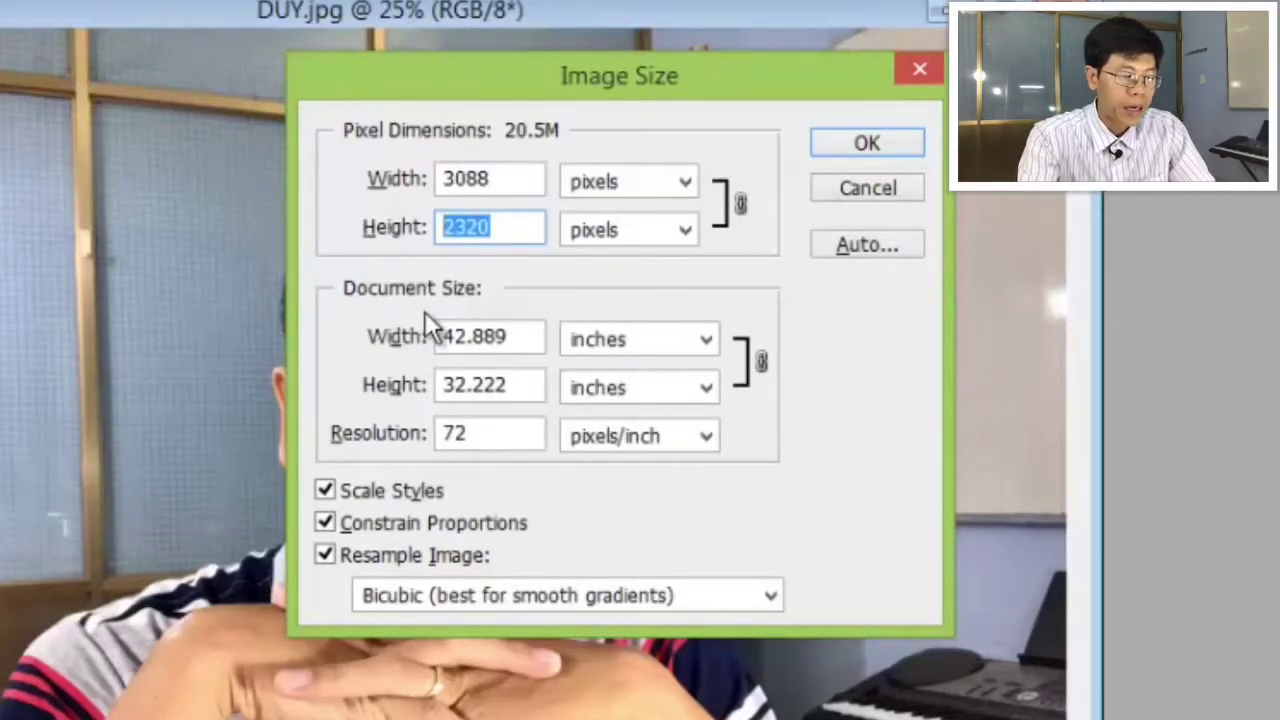
text(720)
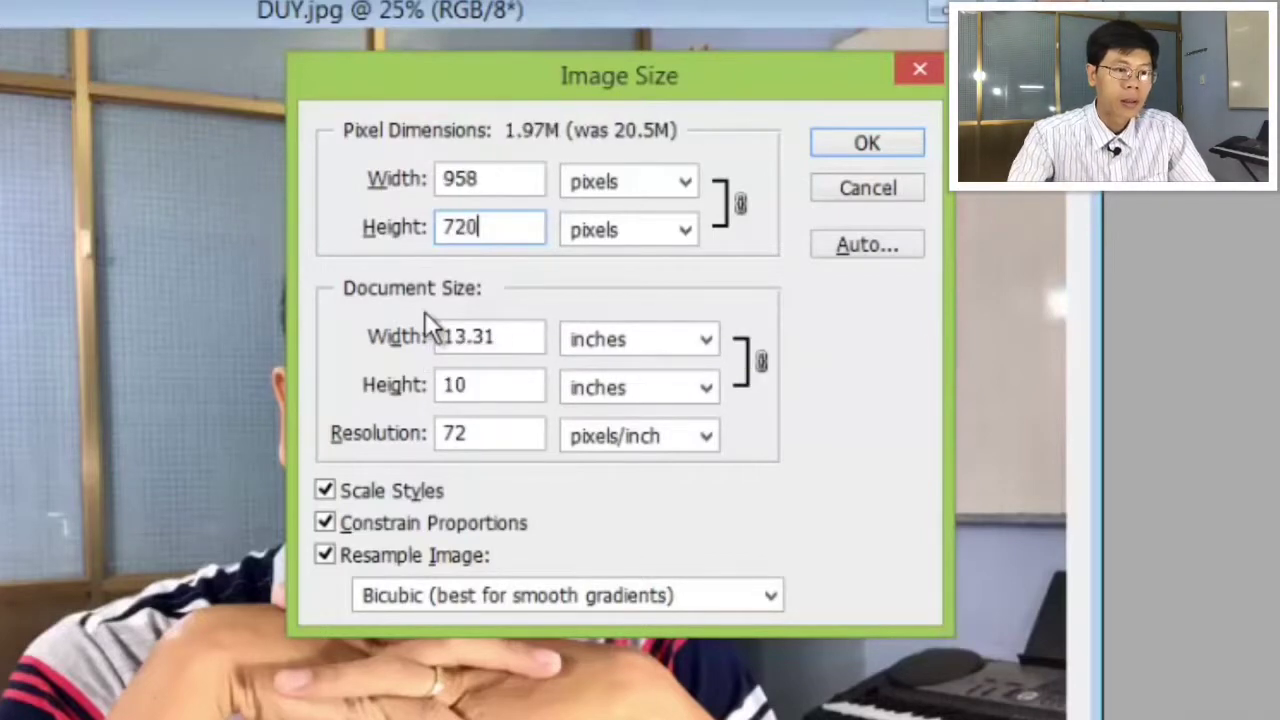
key(Return)
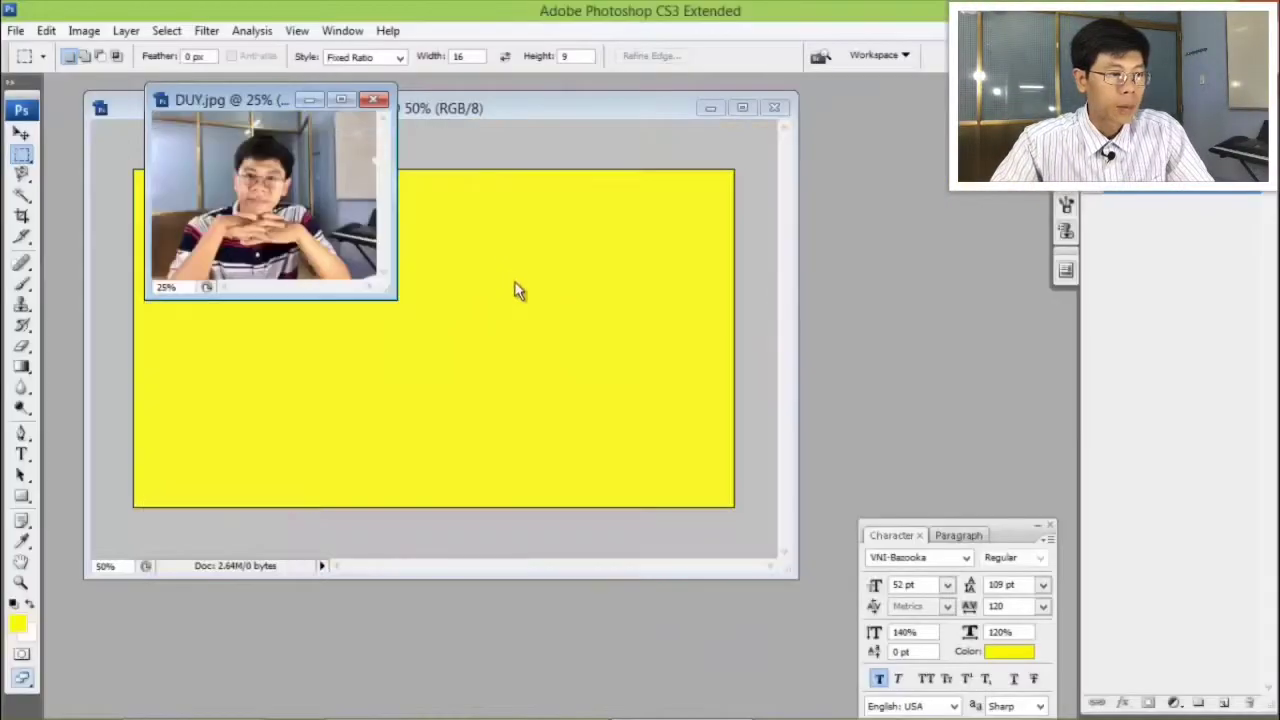
Move the DUY.jpg window over the yellow document and enlarge it so the whole photo has space around it
drag(248, 100, 559, 247)
drag(706, 443, 826, 566)
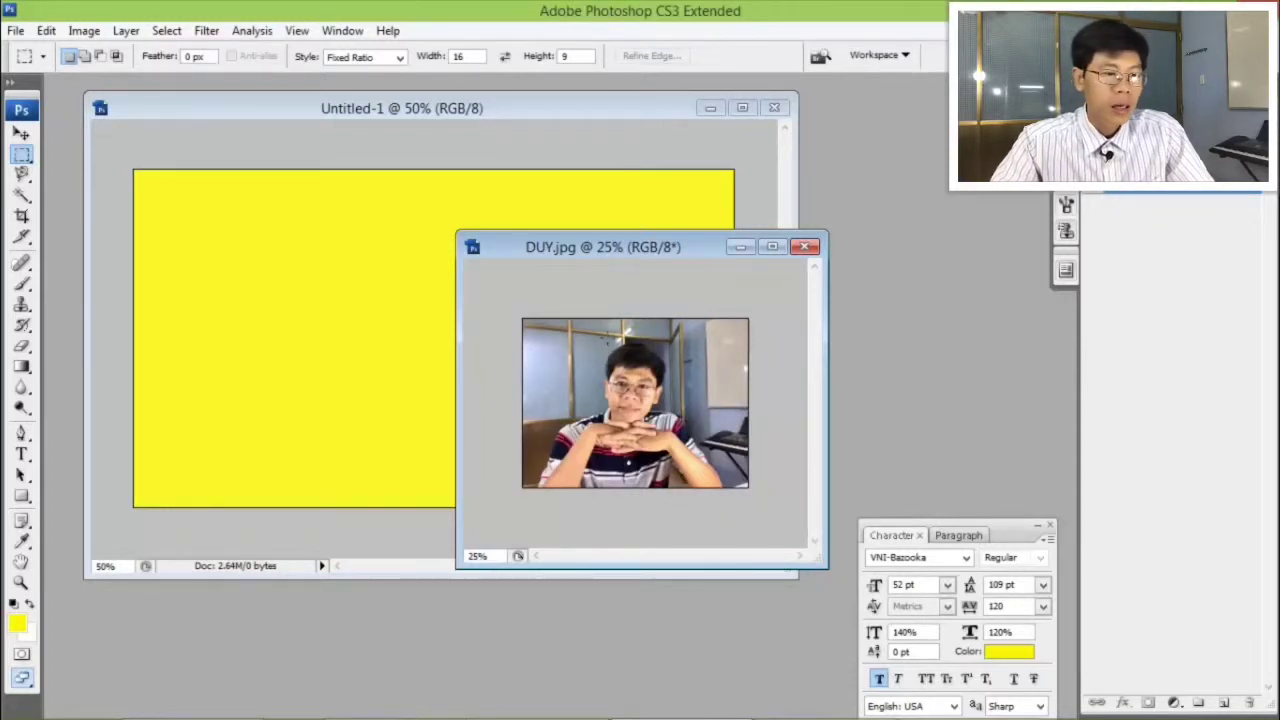
drag(644, 246, 557, 211)
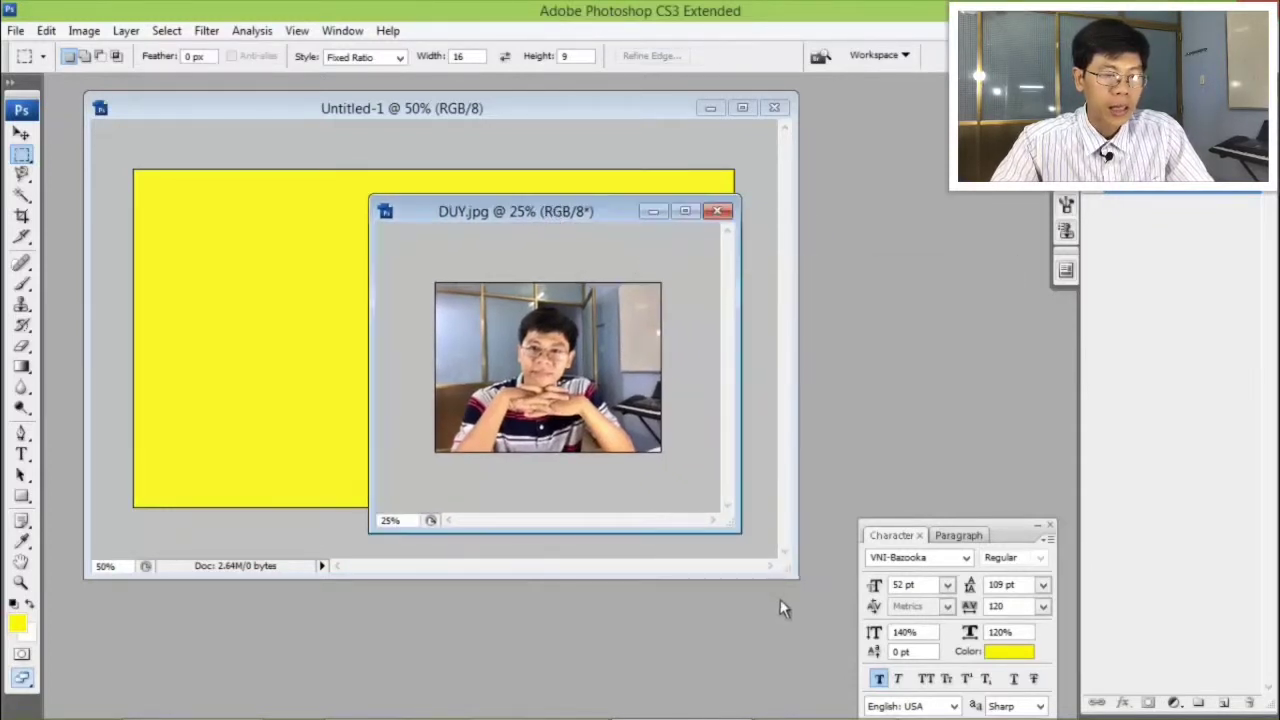
drag(738, 545, 784, 612)
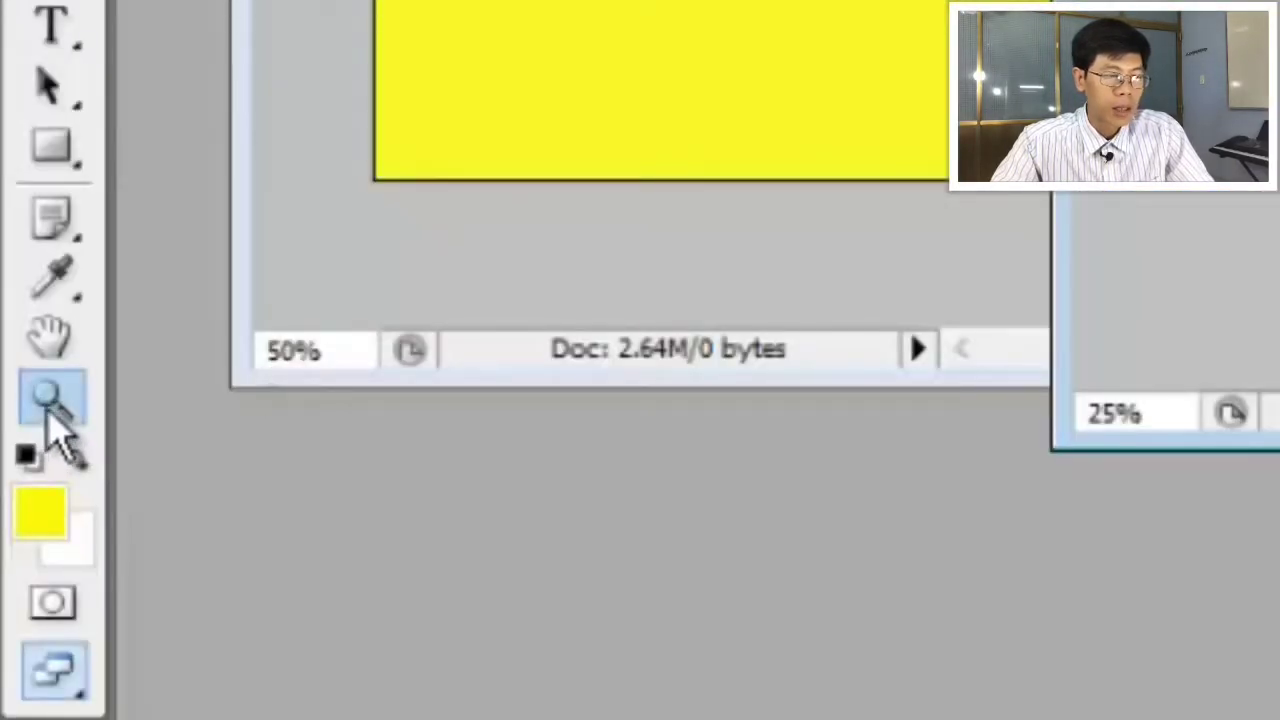
Maximize the DUY.jpg window and zoom the photo to 100%
click(735, 120)
click(735, 120)
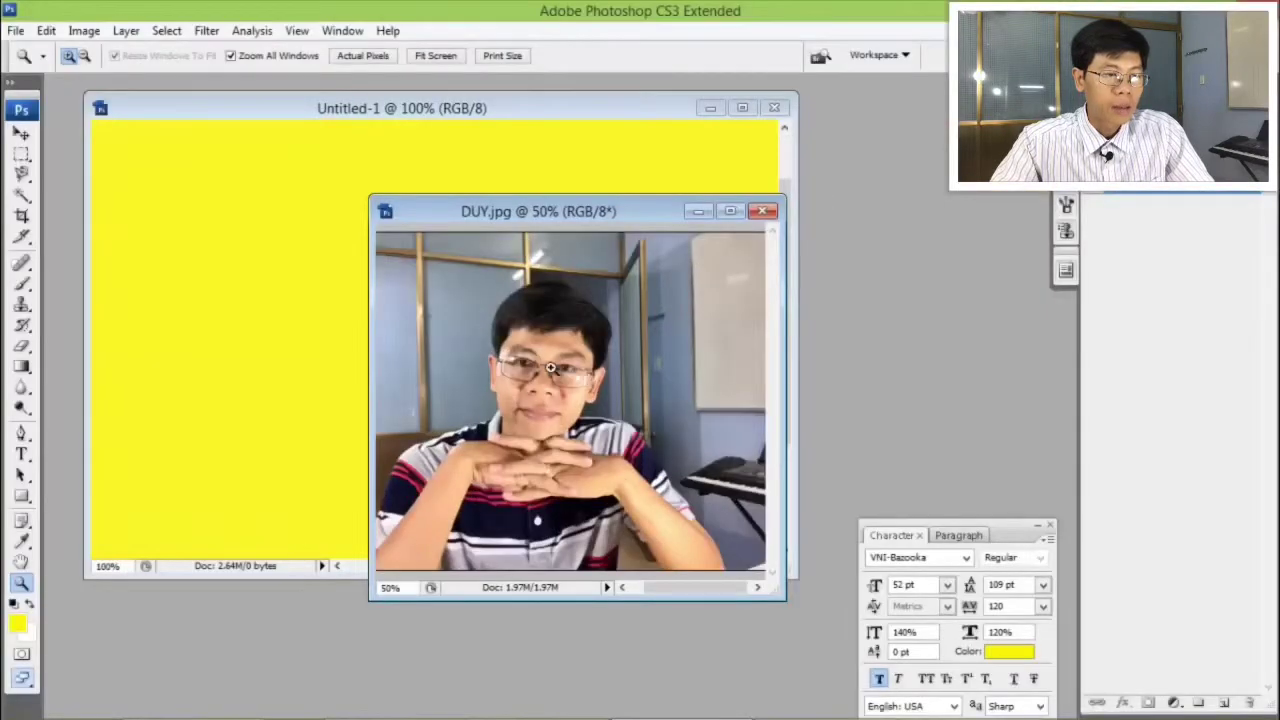
double_click(580, 211)
click(557, 352)
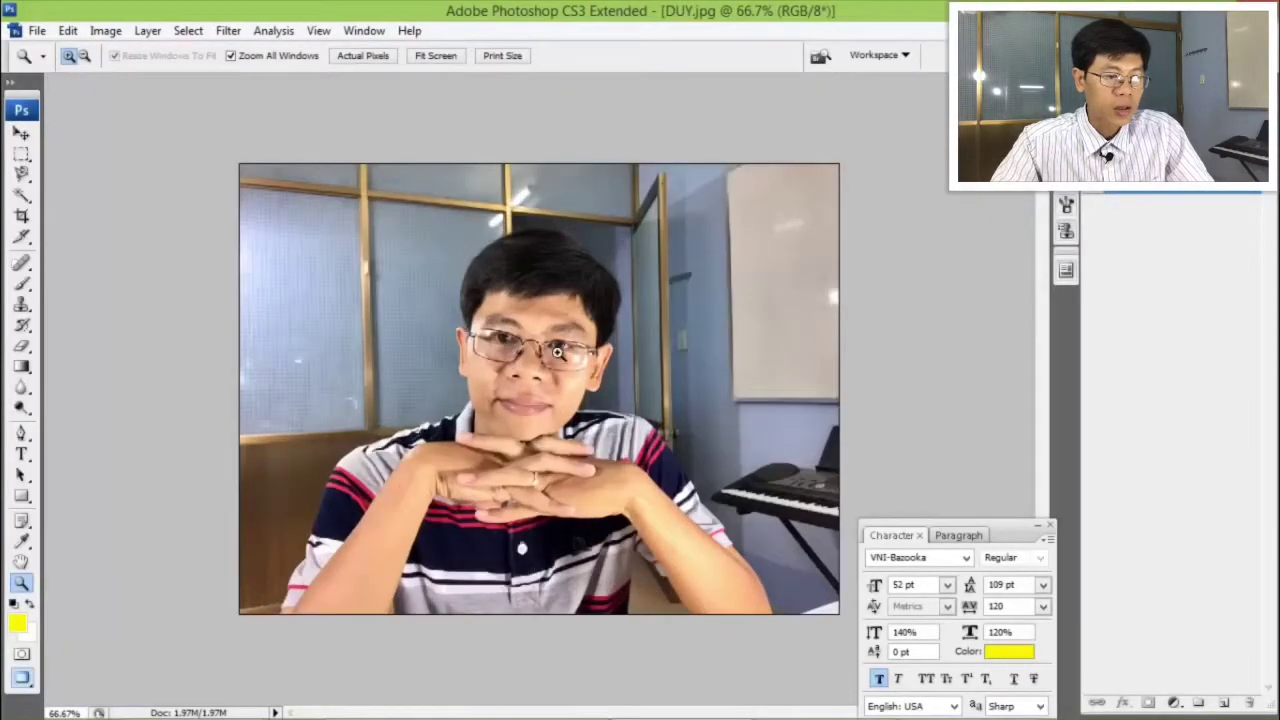
click(557, 352)
scroll(571, 318, down, 1)
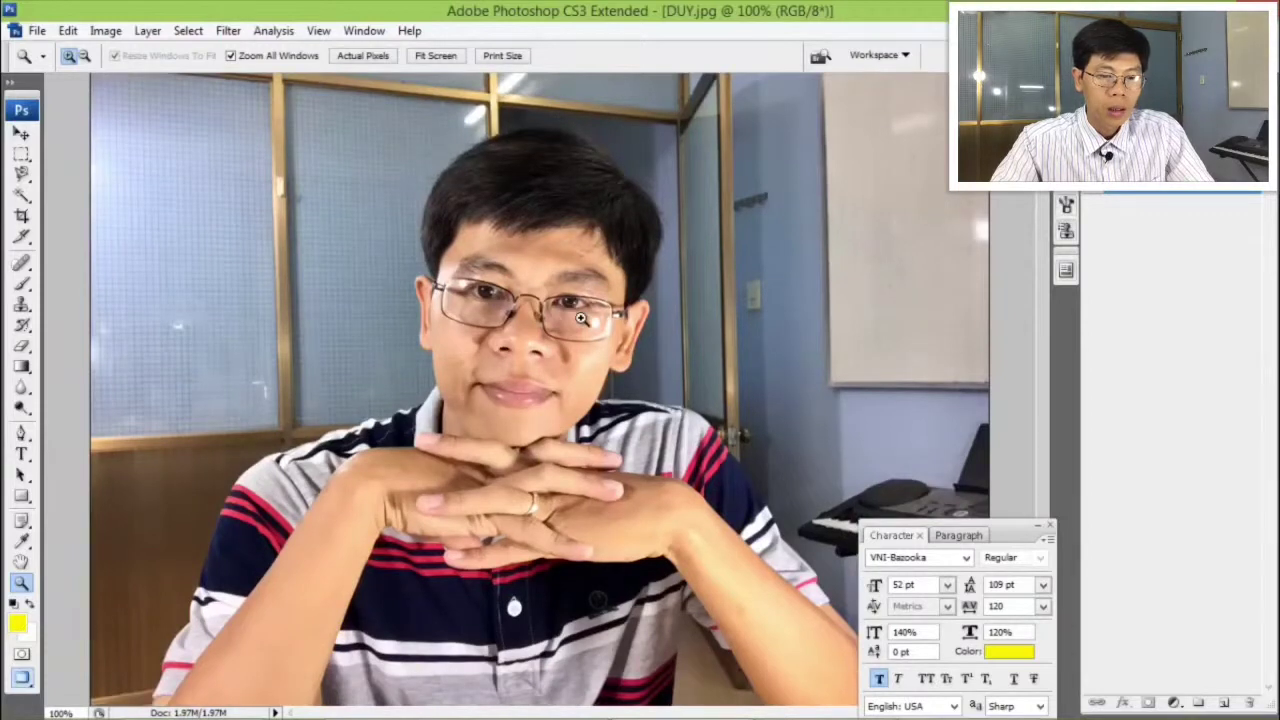
Move the Character palette clear of the photo and duplicate the Background layer
drag(995, 536, 1123, 533)
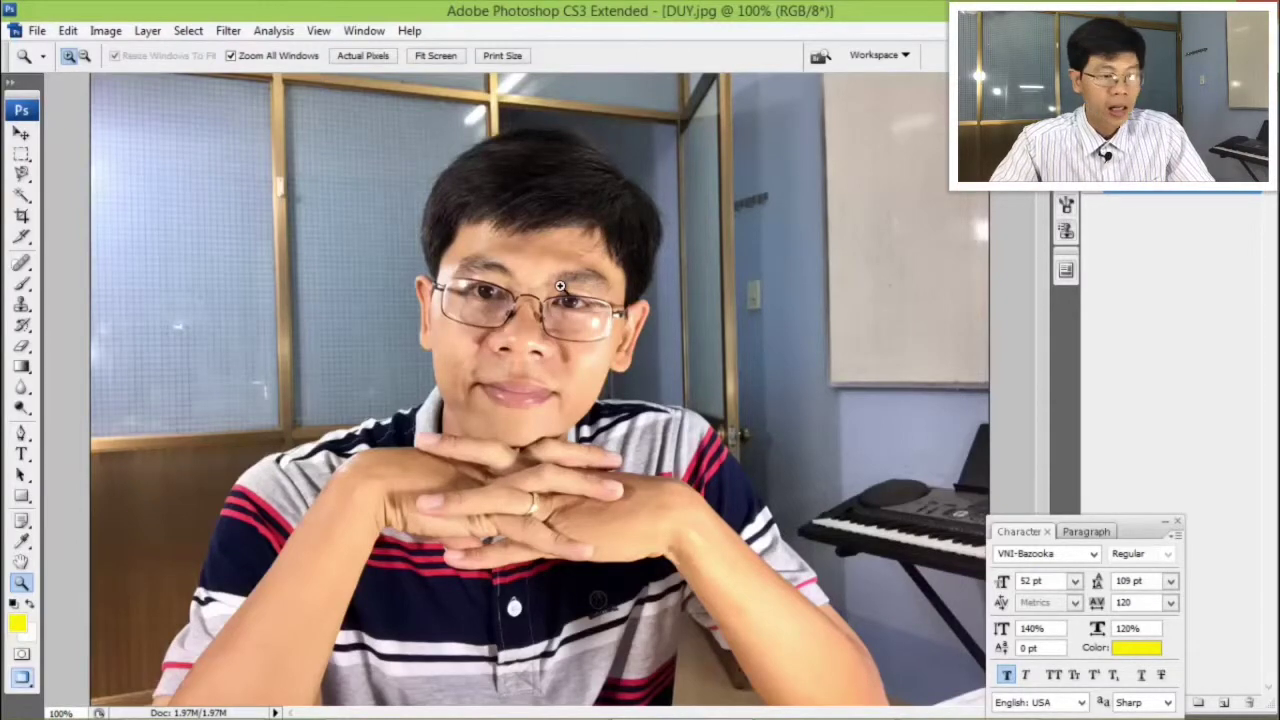
key(ctrl+j)
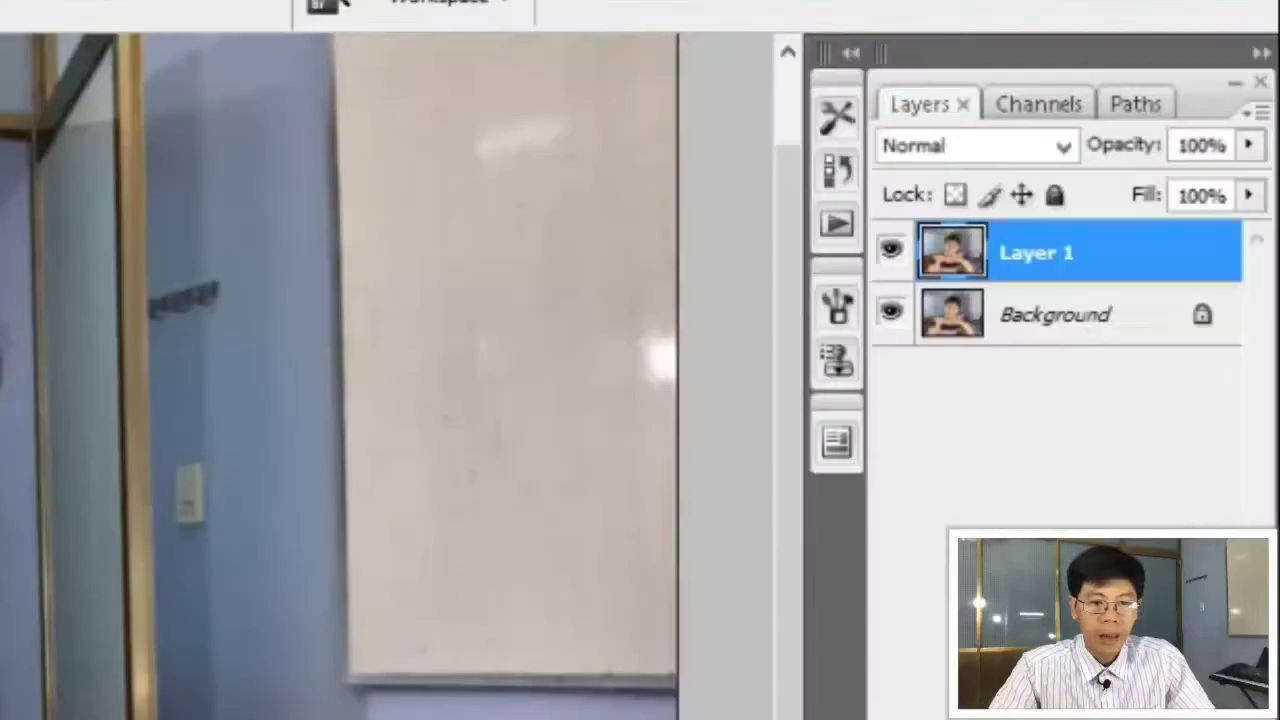
Make Layer 1 the active layer instead of the Background layer
click(1130, 322)
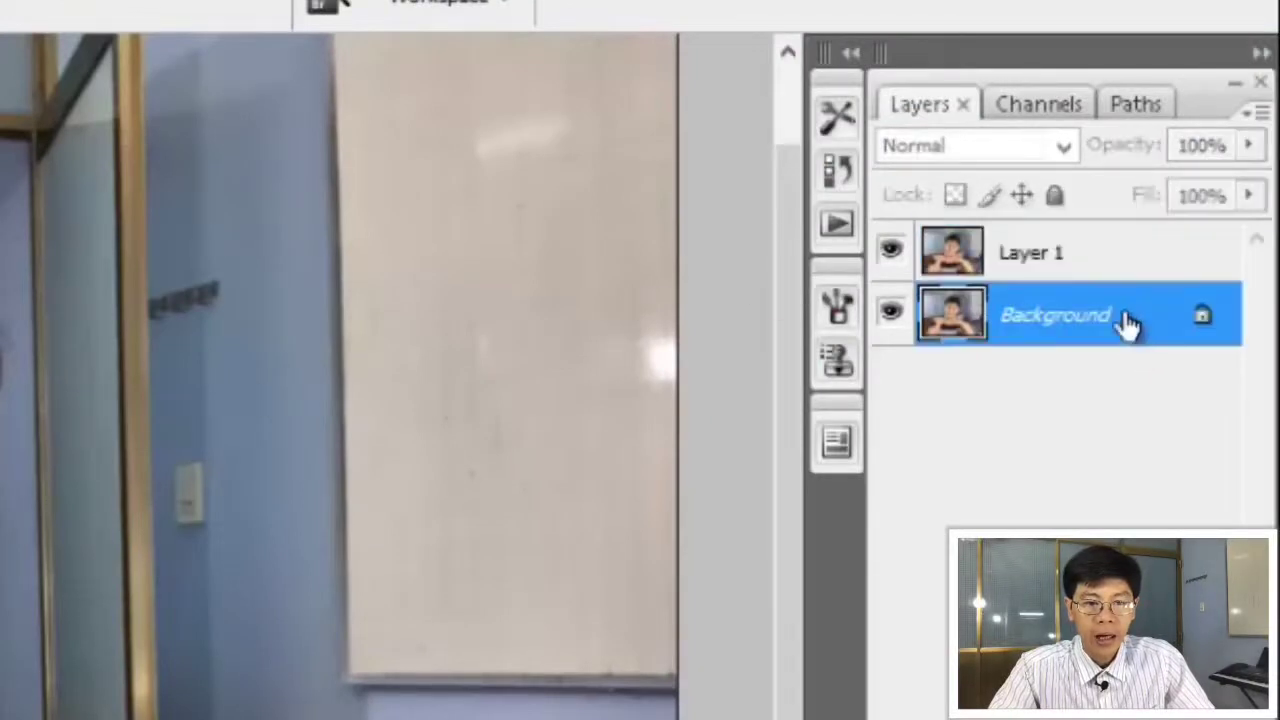
click(1055, 262)
click(1090, 336)
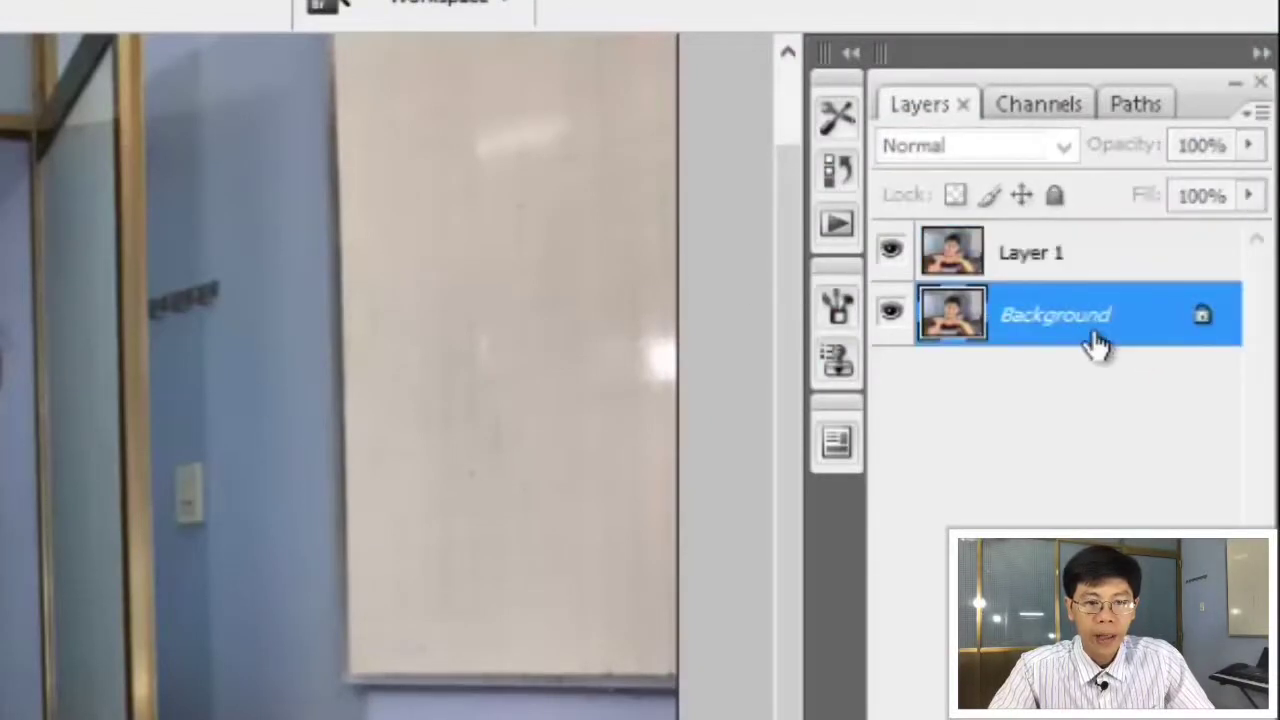
click(1075, 258)
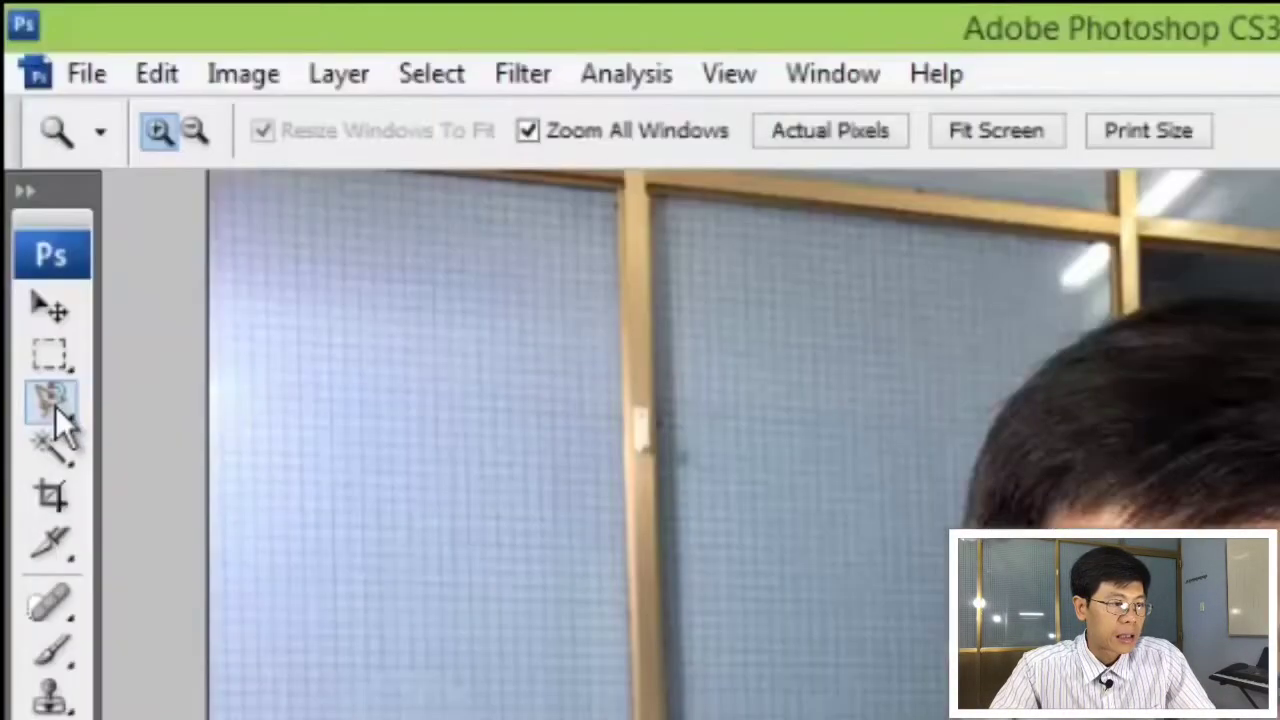
Start a Magnetic Lasso outline at the photo's lower-left corner and trace up the sleeve, shoulder and neck to the ear
click(24, 176)
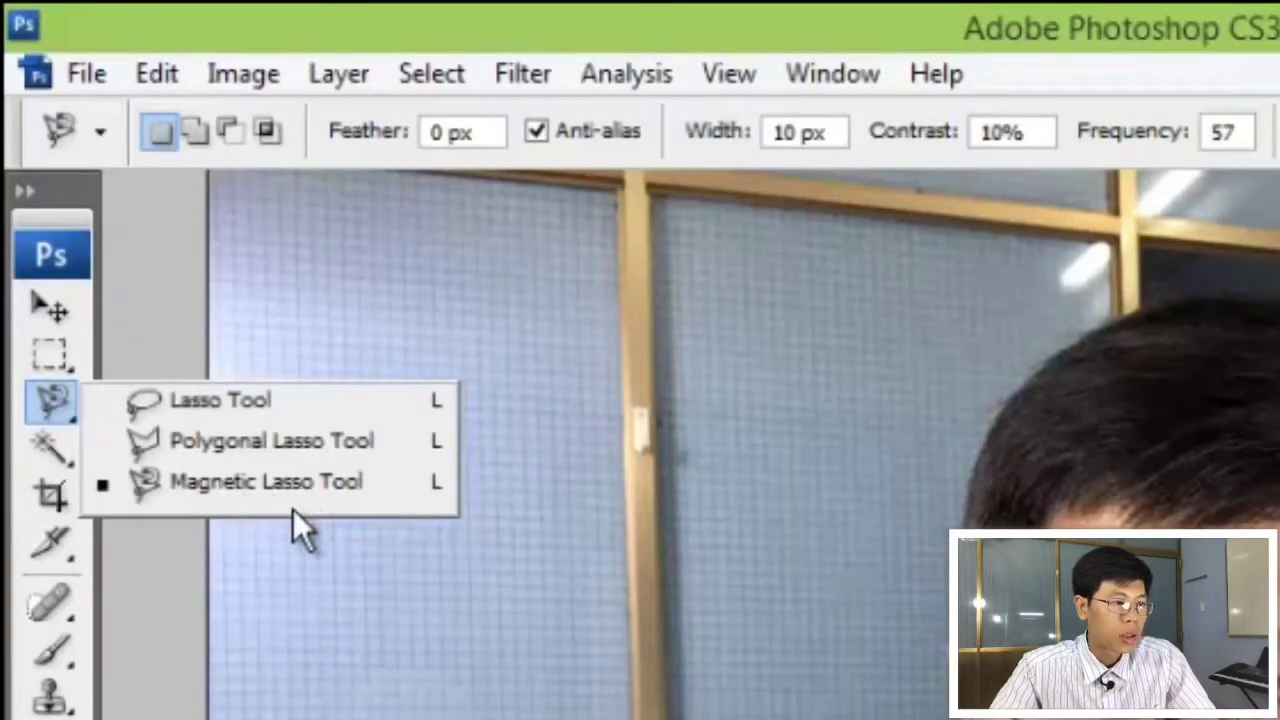
click(222, 481)
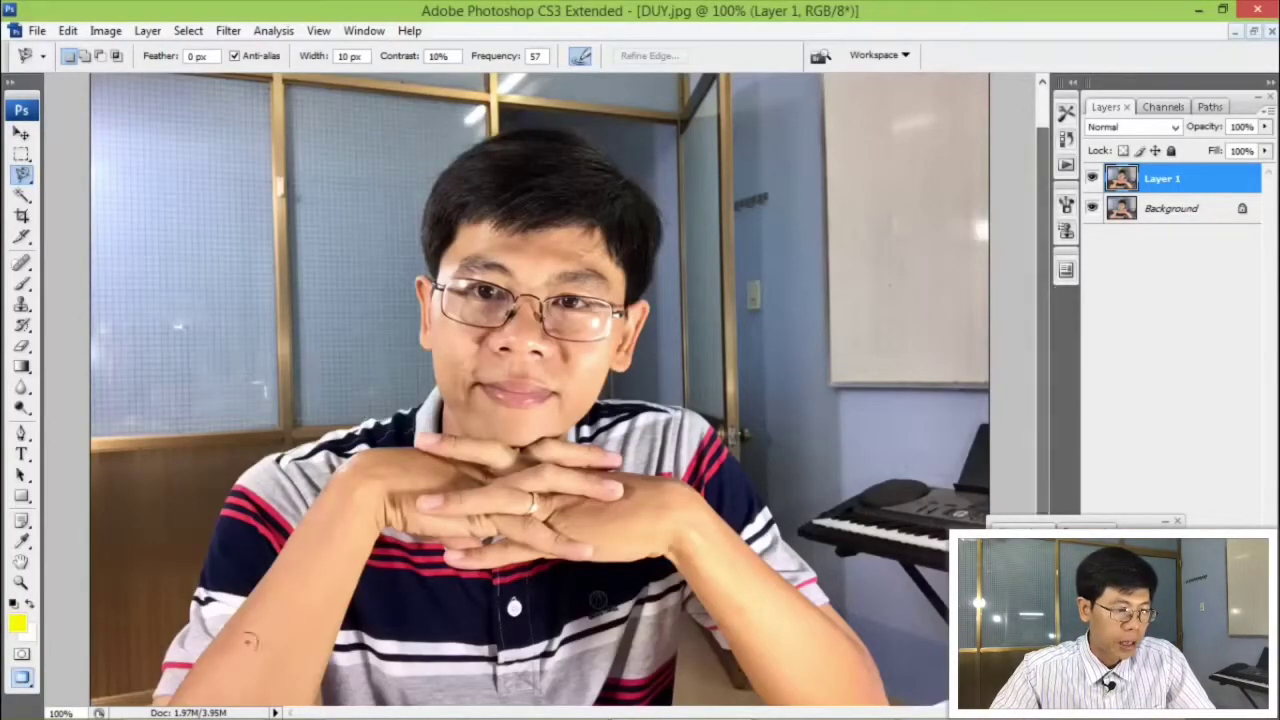
click(152, 693)
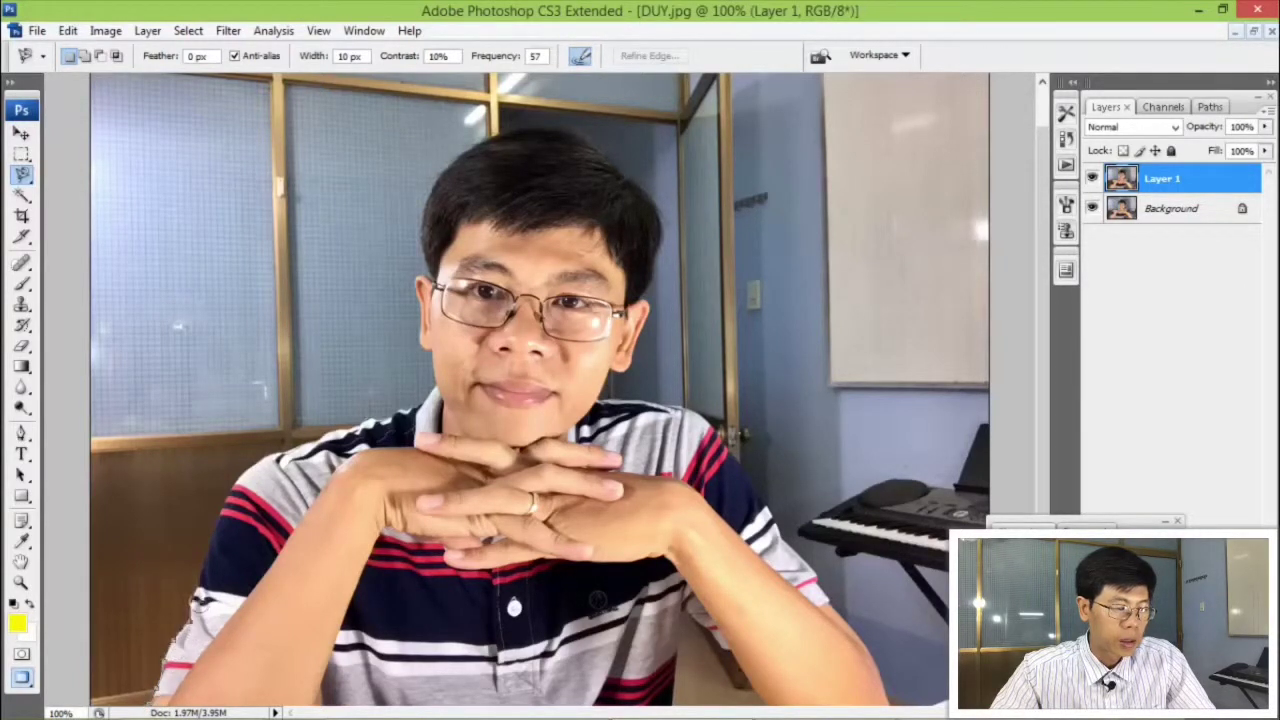
mouse_move(209, 545)
mouse_down()
mouse_move(224, 499)
mouse_move(272, 451)
mouse_move(408, 401)
mouse_up()
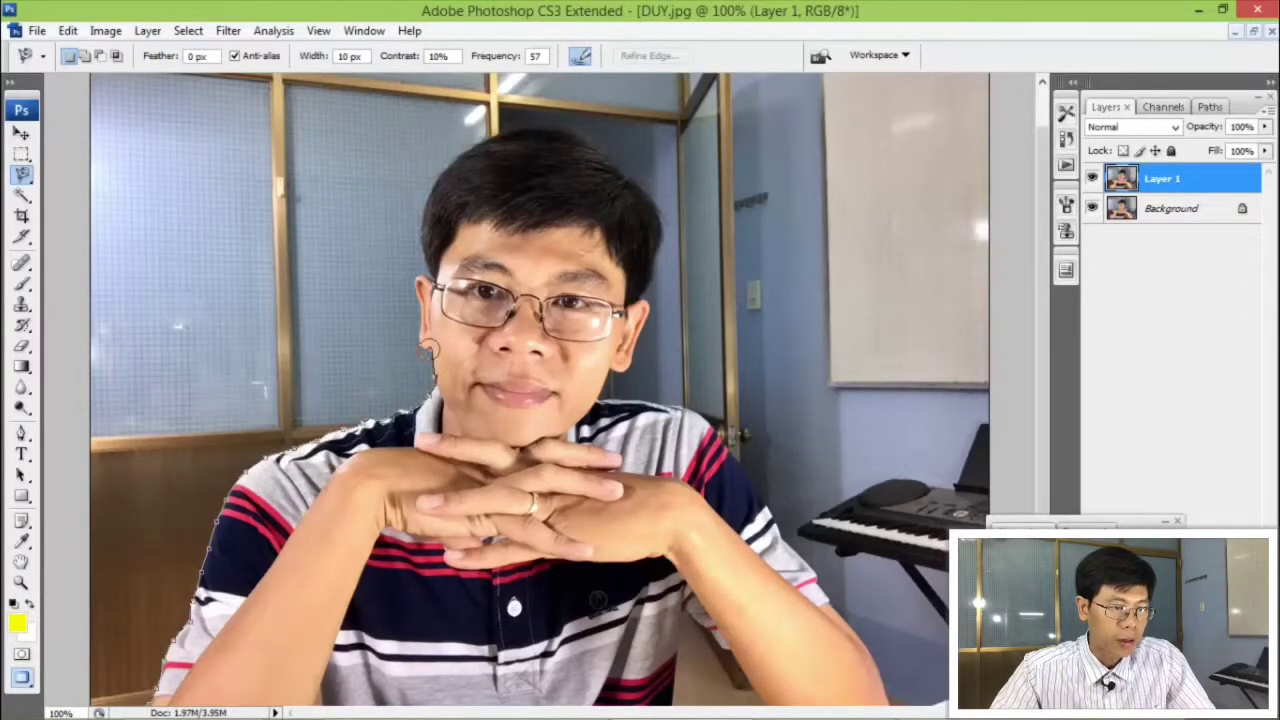
drag(424, 322, 421, 281)
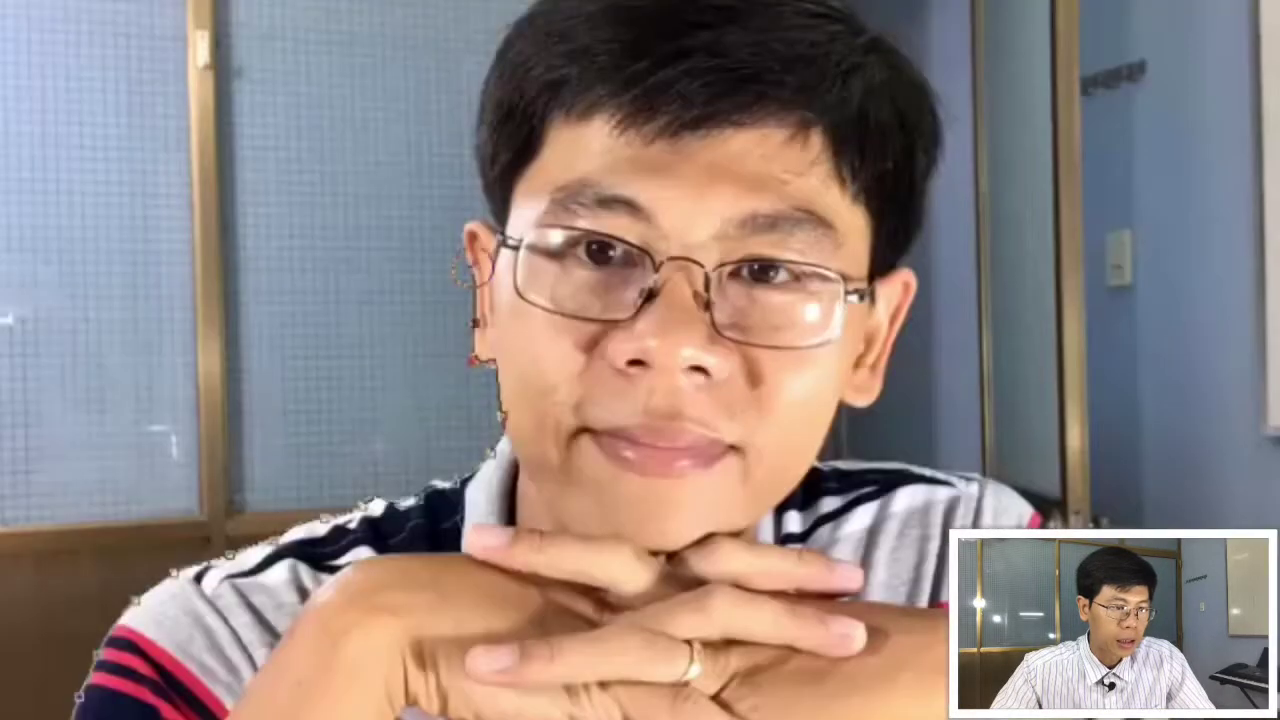
Continue the Magnetic Lasso outline around the hair and down past the other ear to the jaw
mouse_move(471, 215)
mouse_down()
mouse_move(485, 228)
mouse_move(471, 129)
mouse_move(537, 14)
mouse_move(607, 0)
mouse_up()
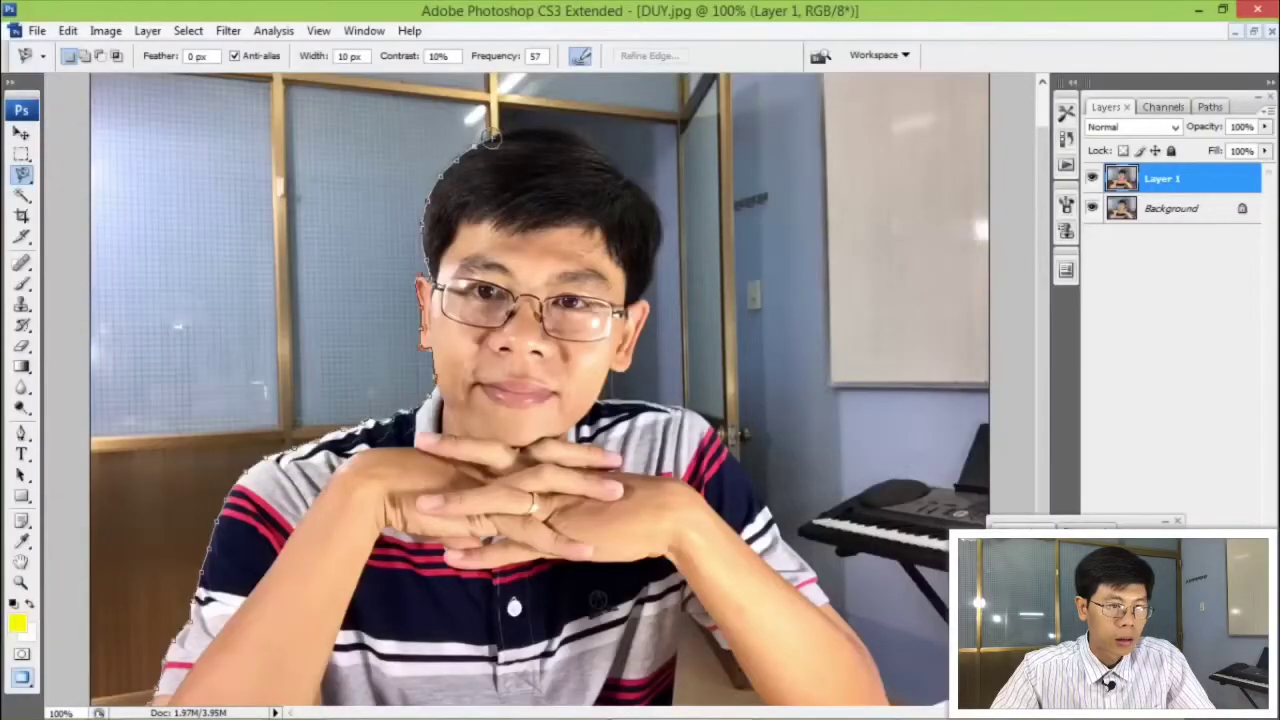
mouse_move(490, 139)
mouse_down()
mouse_move(582, 136)
mouse_move(660, 207)
mouse_up()
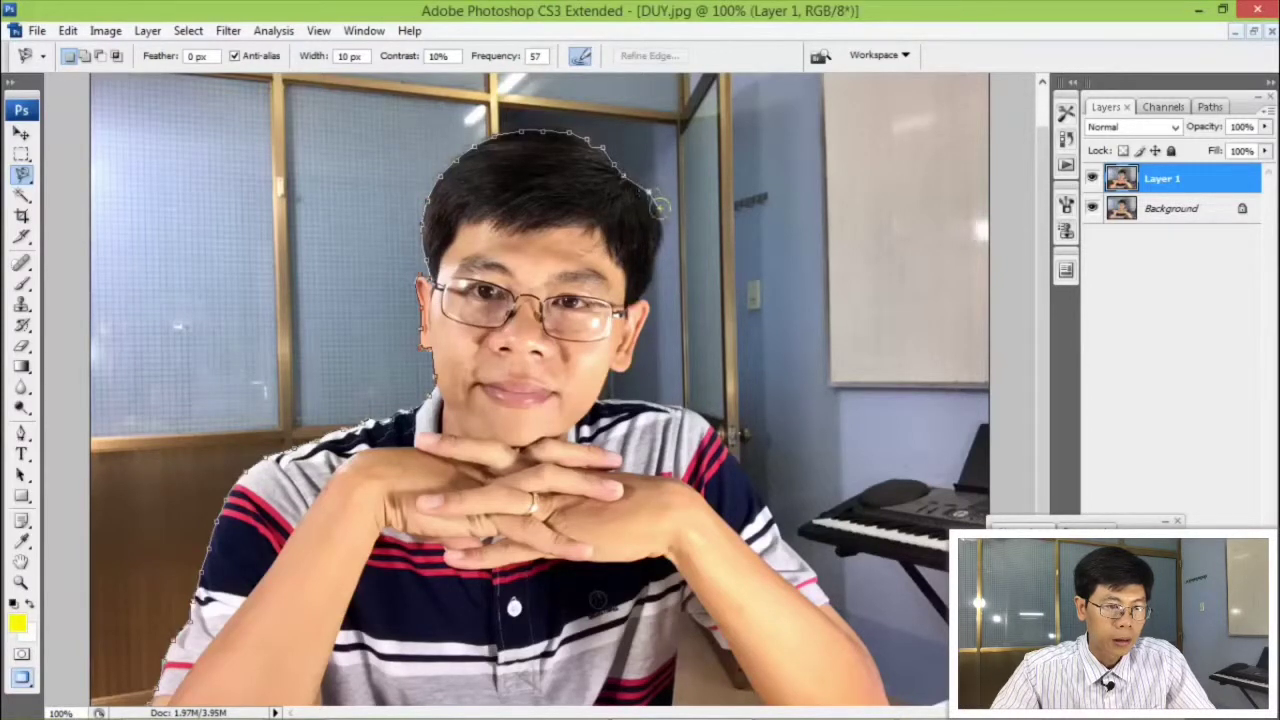
mouse_move(660, 254)
mouse_down()
mouse_move(639, 294)
mouse_move(643, 338)
mouse_move(606, 378)
mouse_up()
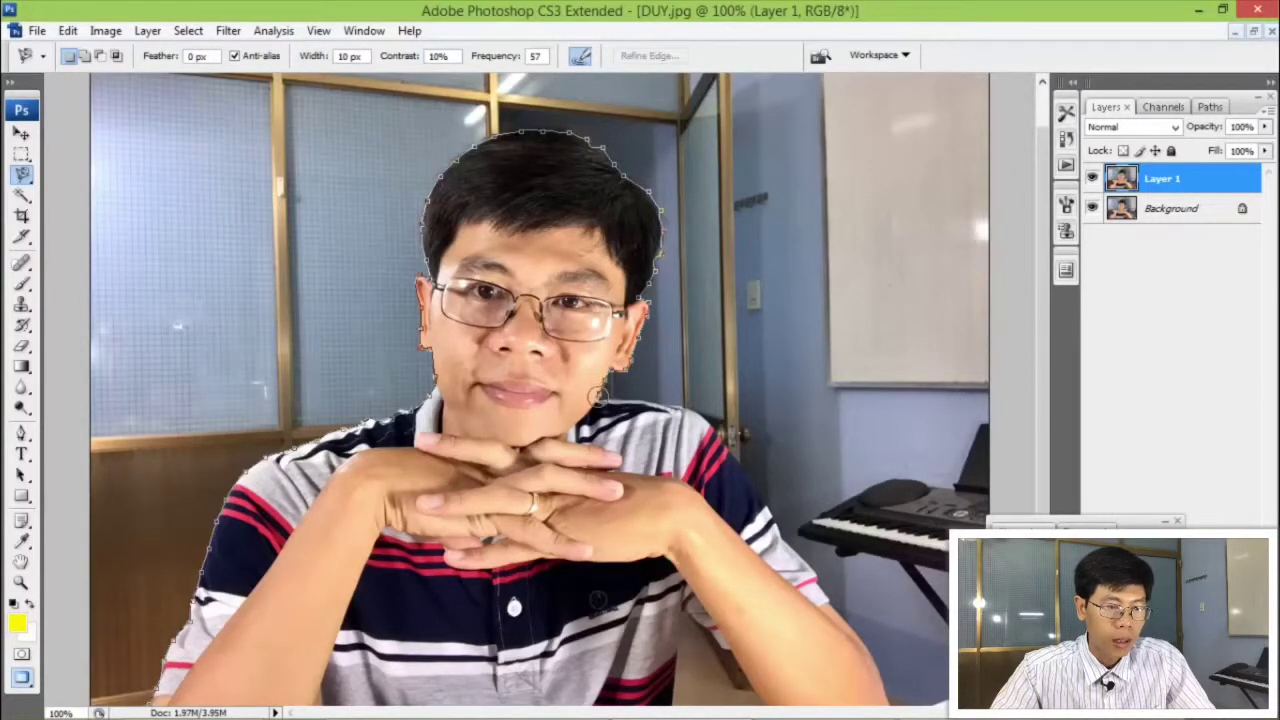
Trace the remaining shoulder, arms and the photo's bottom edge, then close the Magnetic Lasso selection at its starting point
mouse_move(598, 398)
mouse_down()
mouse_move(661, 397)
mouse_move(609, 392)
mouse_move(692, 411)
mouse_move(736, 448)
mouse_move(730, 465)
mouse_move(728, 436)
mouse_move(890, 693)
mouse_up()
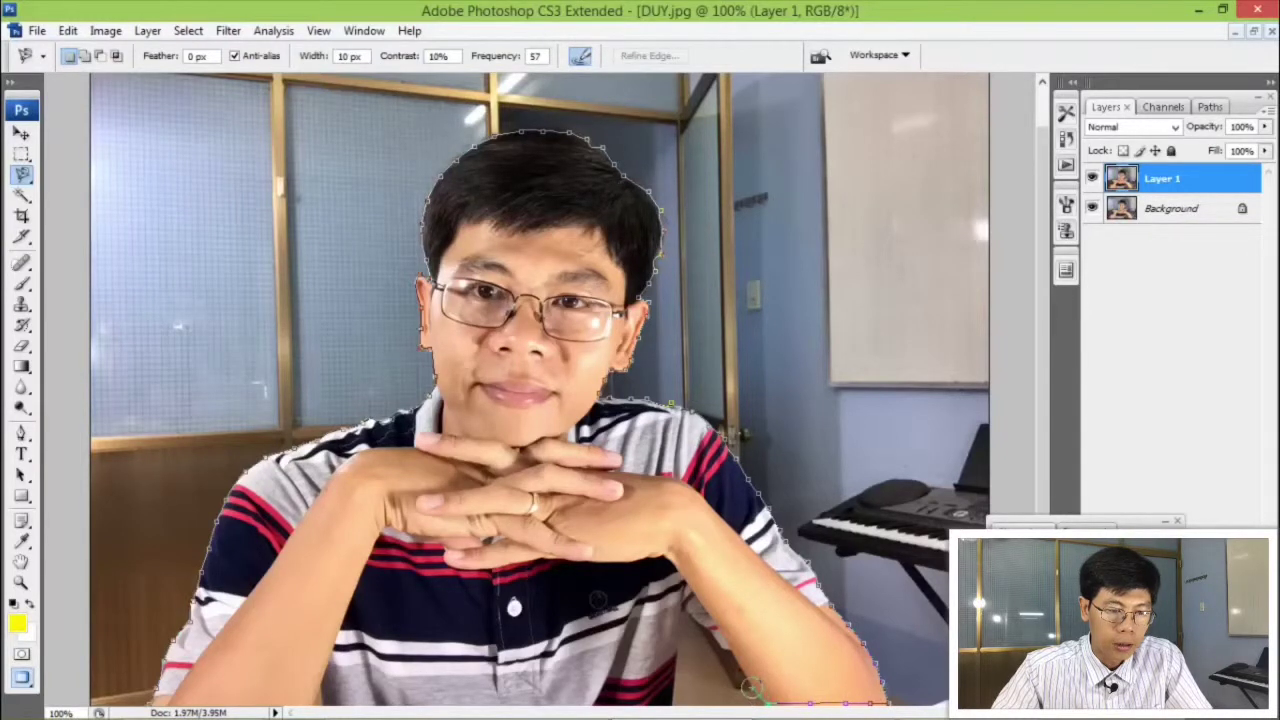
mouse_move(752, 688)
mouse_down()
mouse_move(683, 606)
mouse_move(685, 650)
mouse_move(682, 606)
mouse_move(676, 703)
mouse_move(322, 694)
mouse_up()
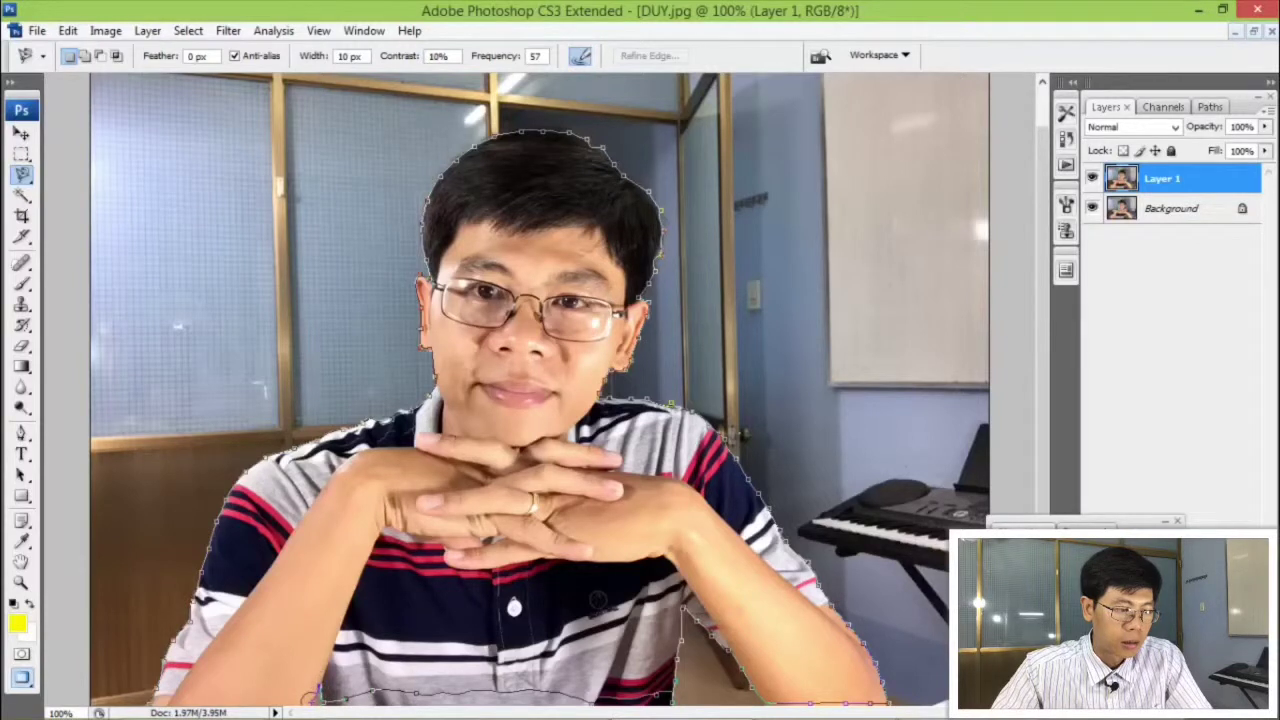
drag(300, 700, 145, 698)
click(145, 698)
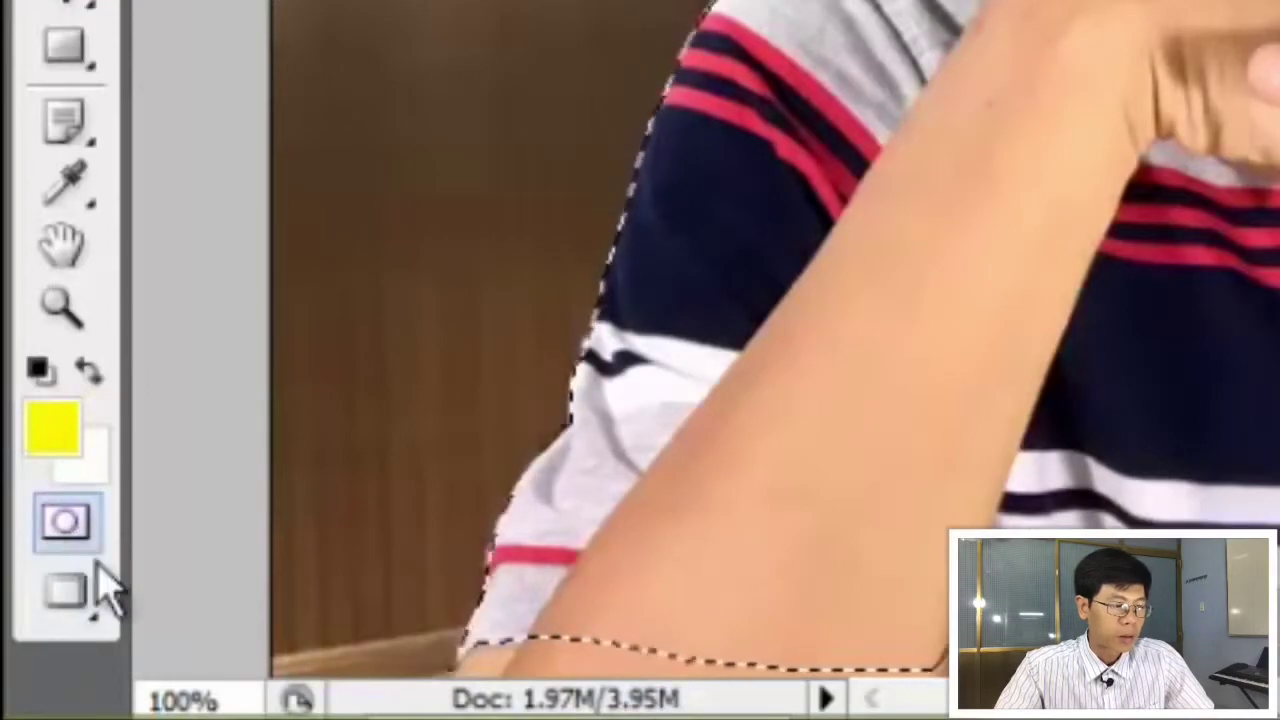
Correct the selection in Quick Mask mode by erasing the mask over the lower arms and shirt and cleaning up the hair edge
click(78, 548)
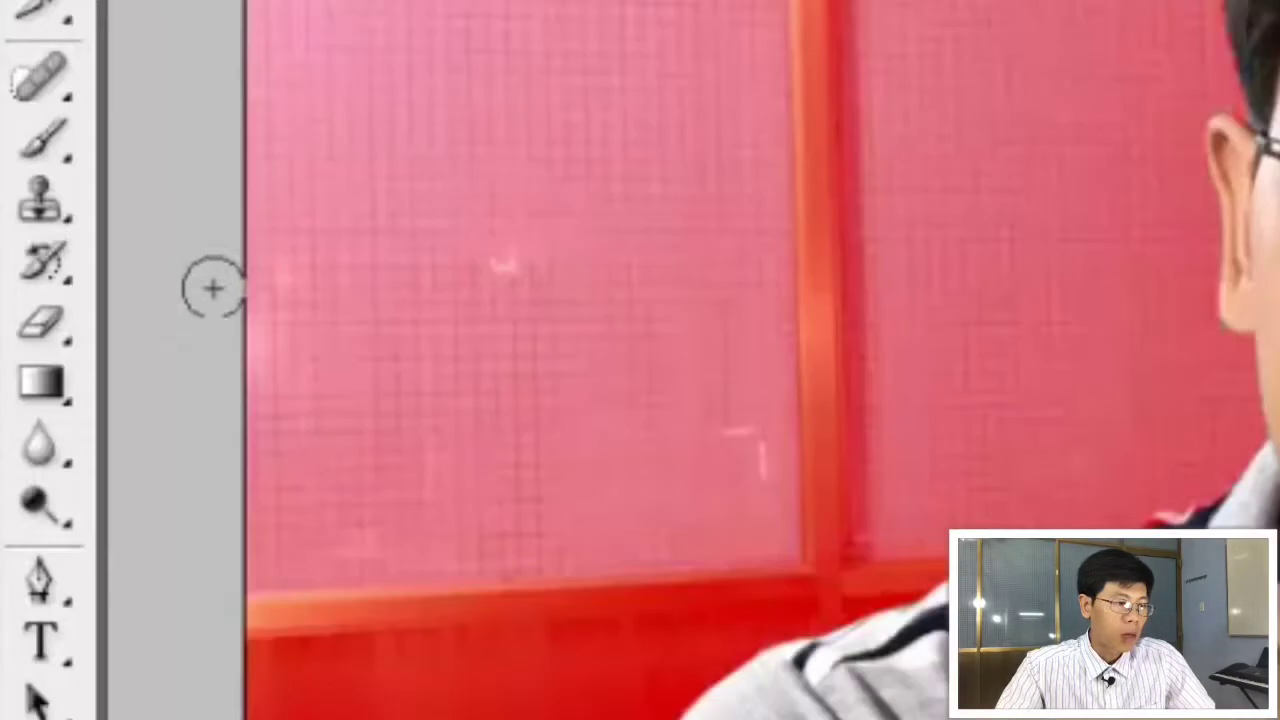
click(42, 325)
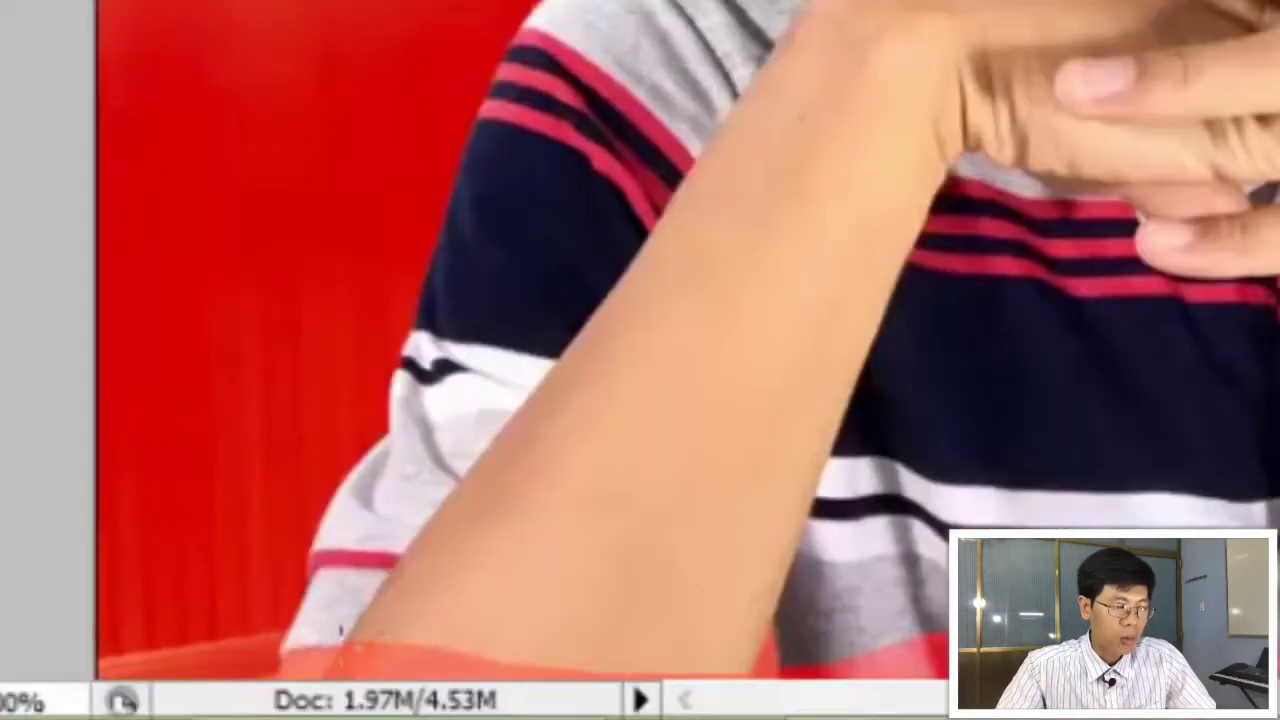
drag(173, 691, 265, 698)
drag(598, 662, 862, 668)
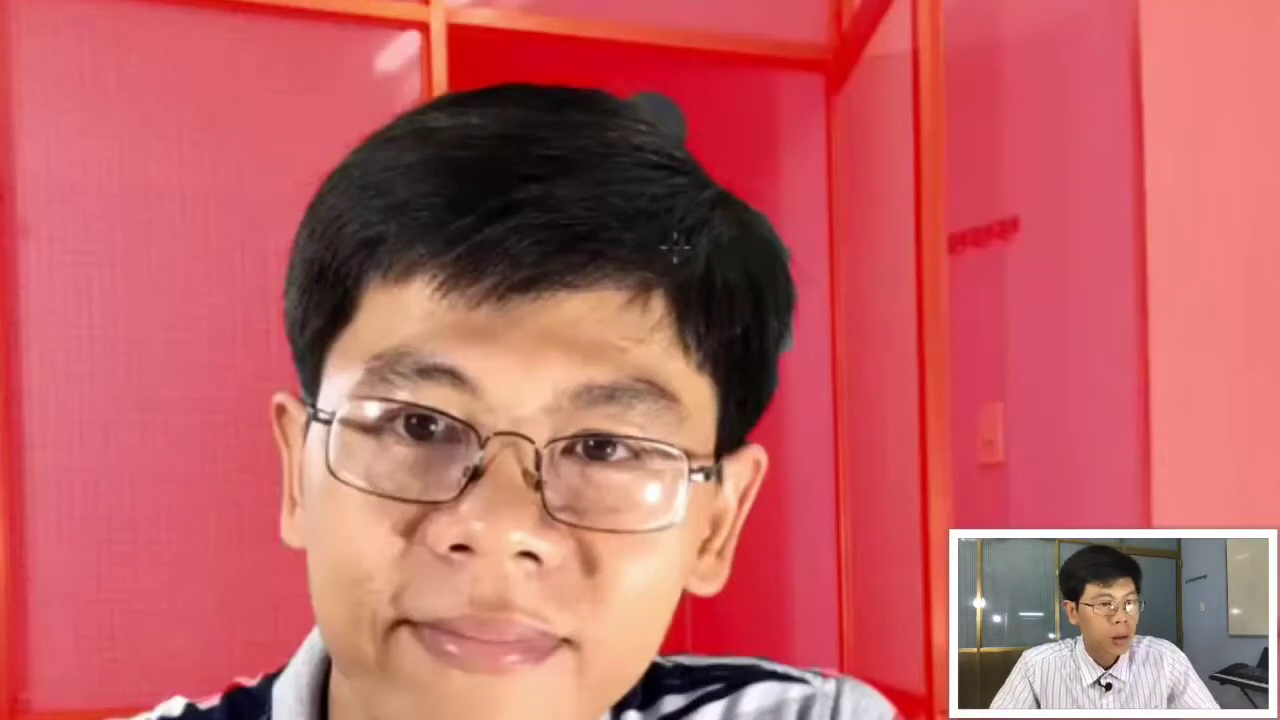
click(664, 112)
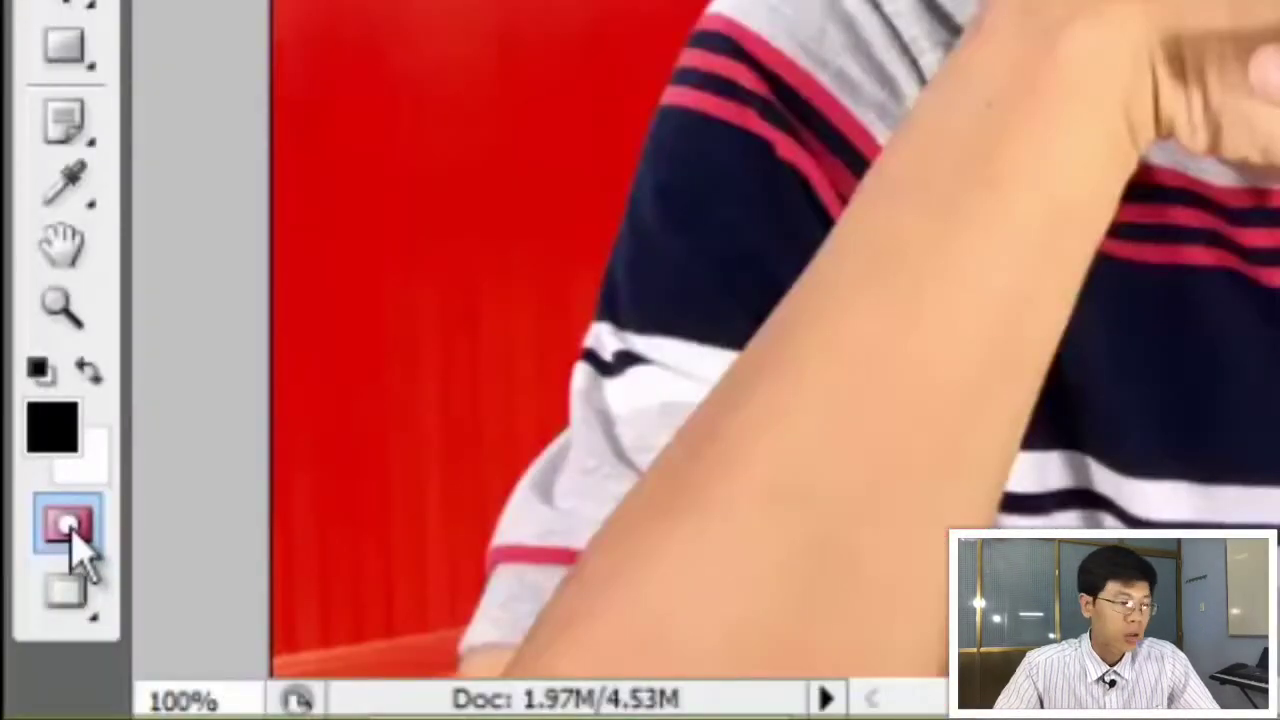
click(72, 538)
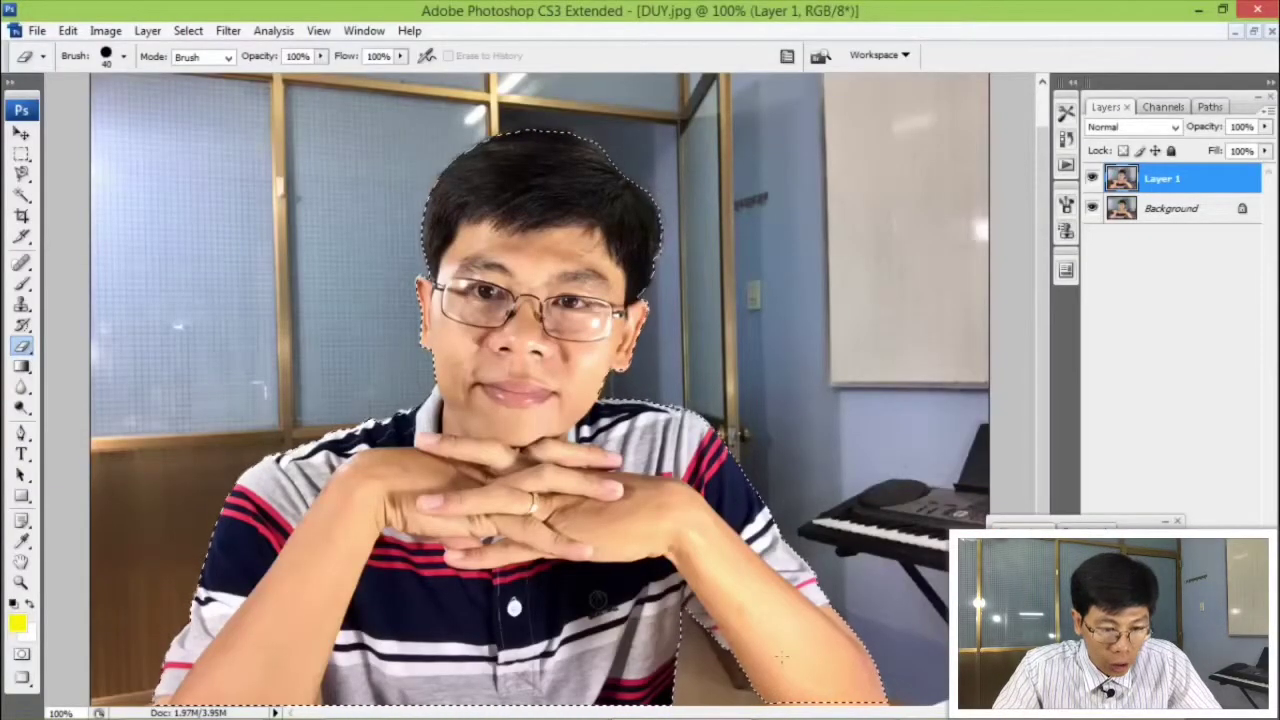
Check the corrected selection in Quick Mask mode and return to standard mode
mouse_move(18, 682)
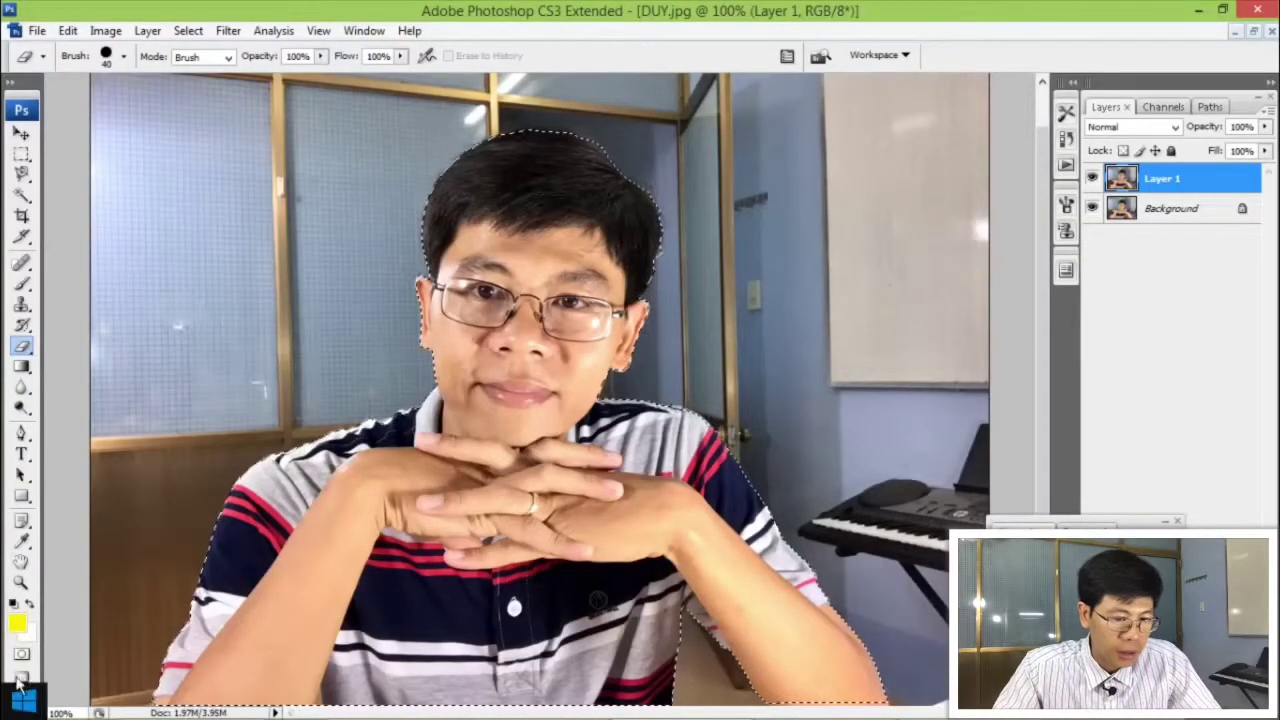
click(22, 654)
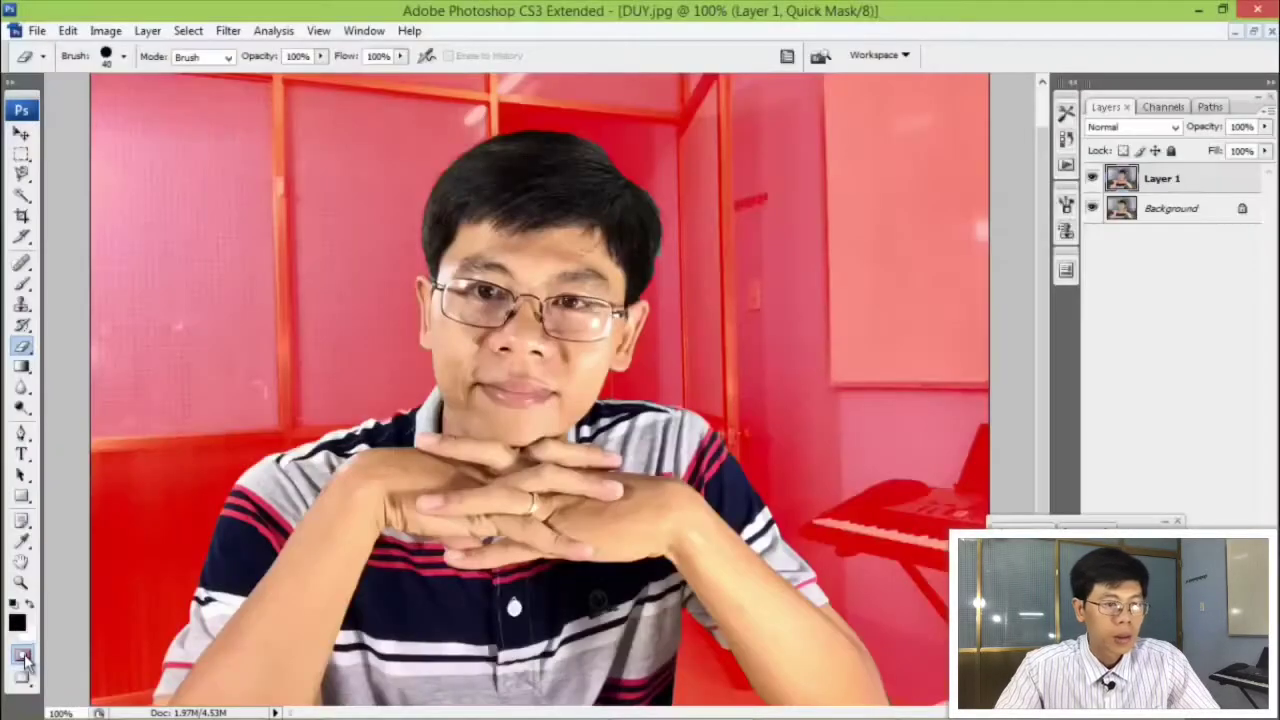
key(q)
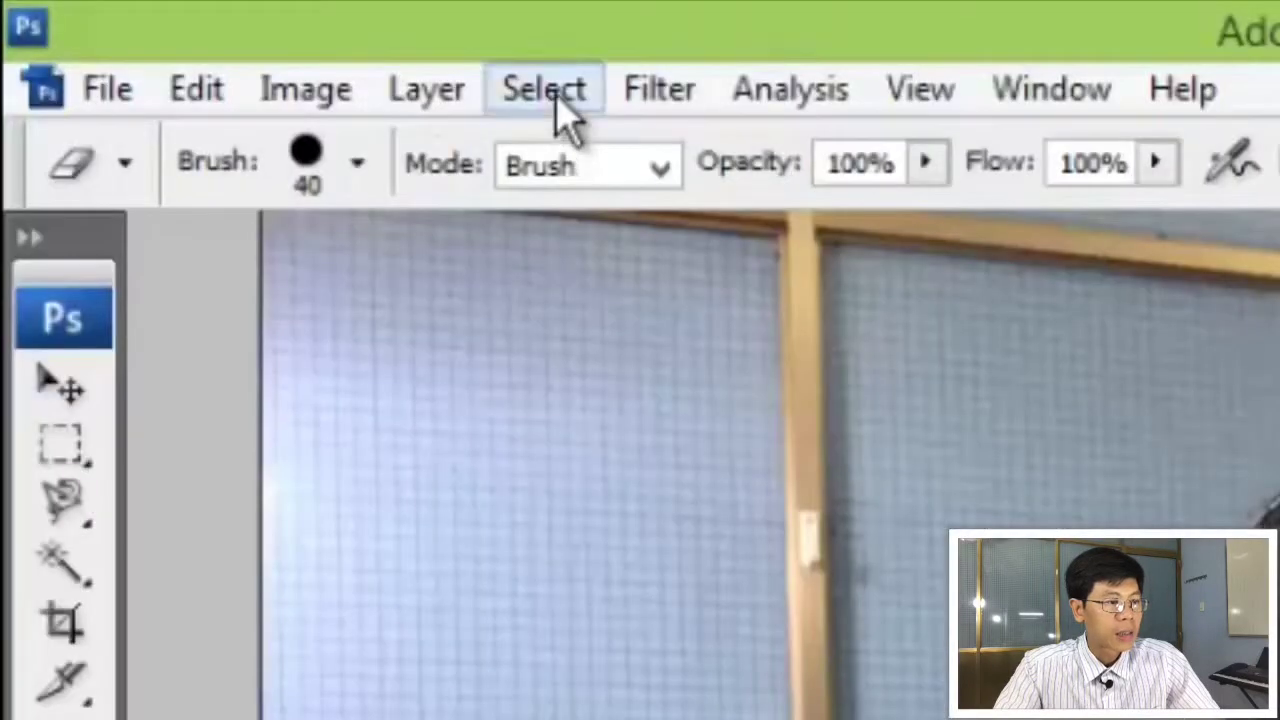
Refine the selection's edge with Radius 1.0 px, Contrast 0%, Smooth 17, Feather 2.8 px and Contract/Expand 0
click(192, 34)
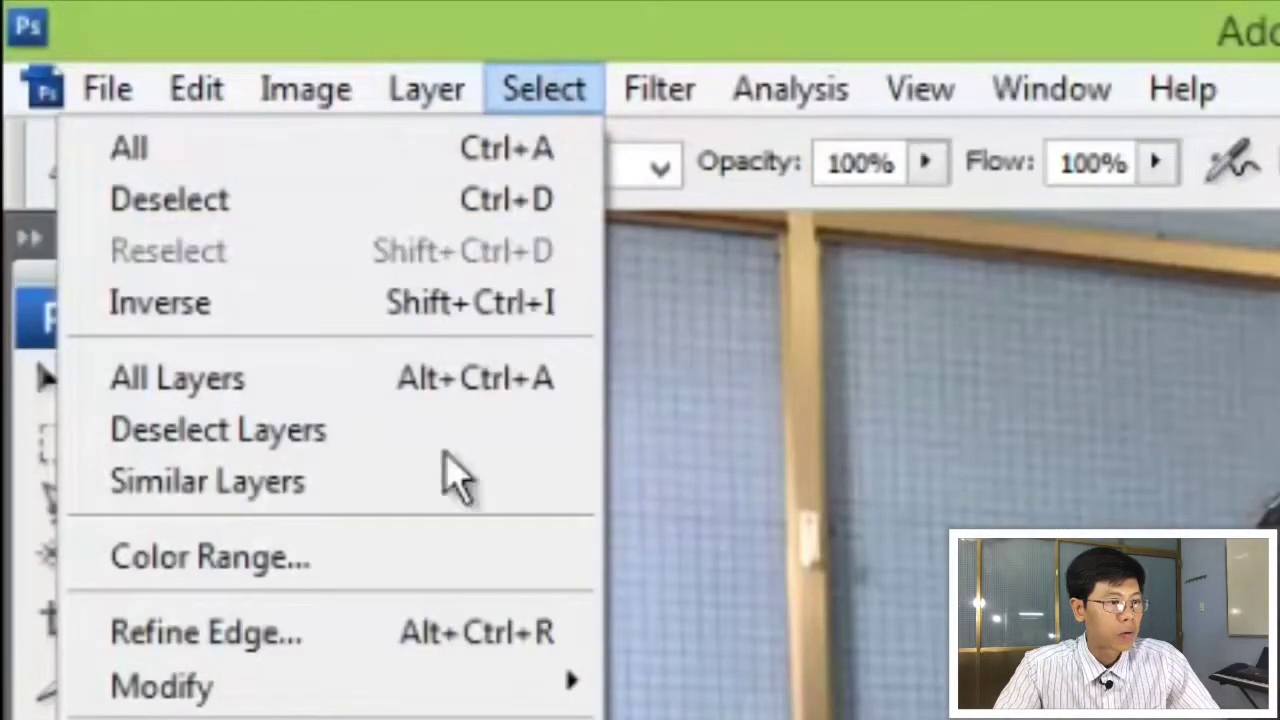
click(290, 645)
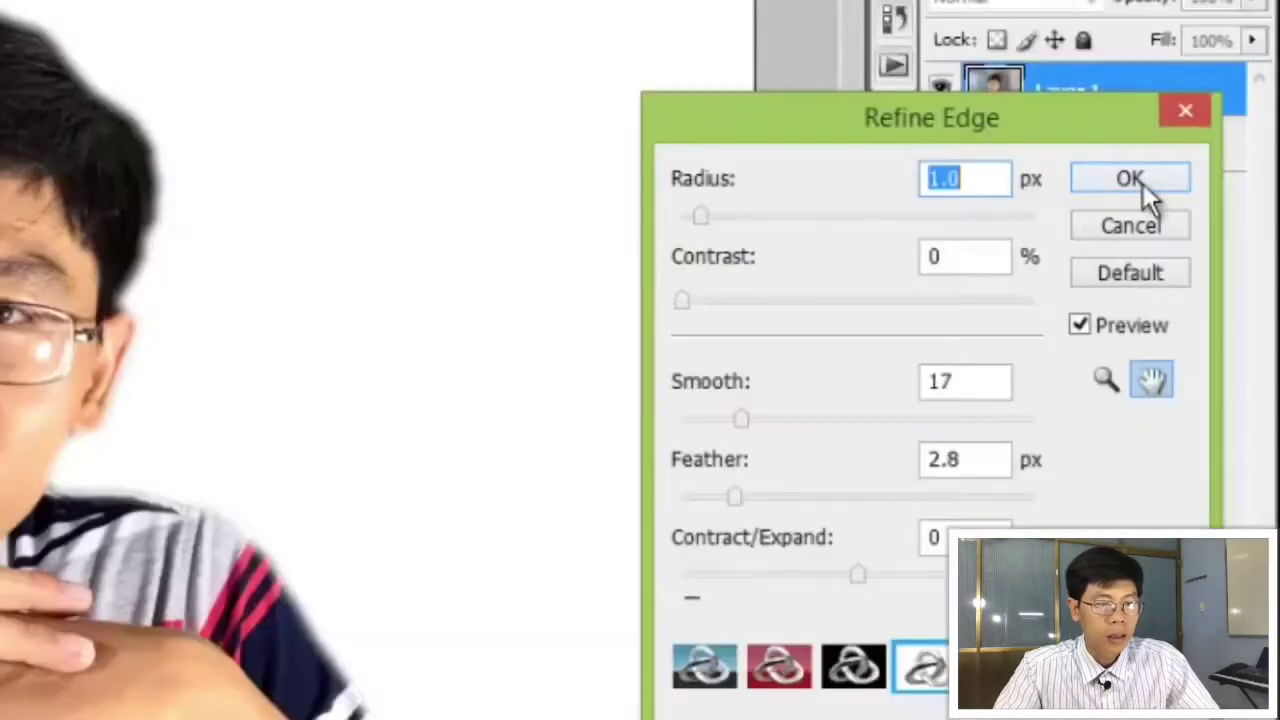
click(1143, 183)
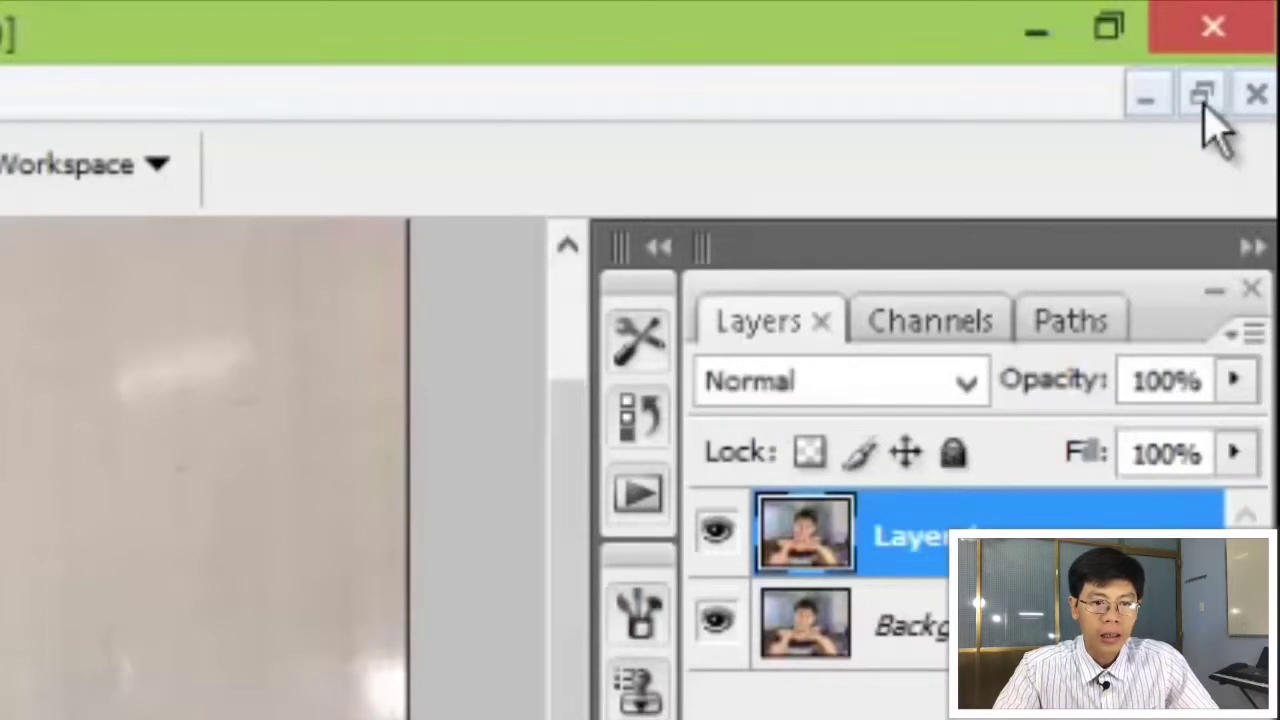
Restore the DUY.jpg window to a floating size and place it beside the yellow document so both are accessible
click(1203, 96)
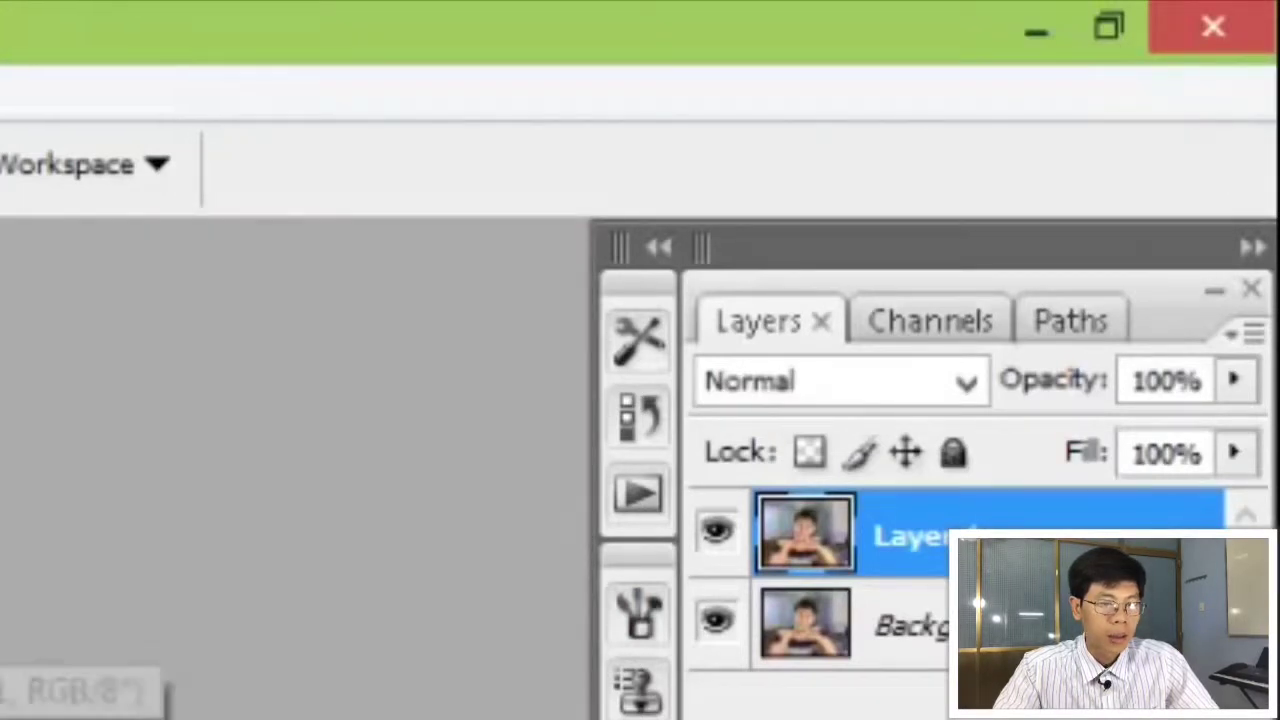
drag(502, 215, 654, 255)
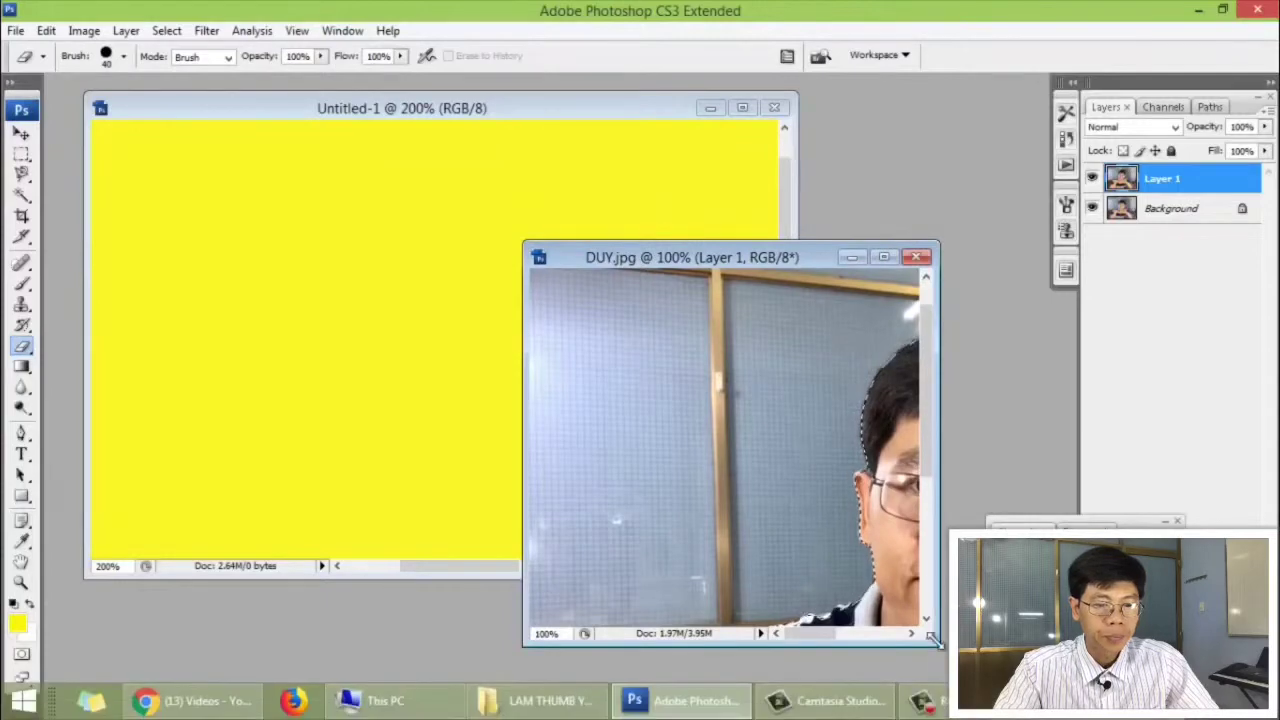
click(910, 633)
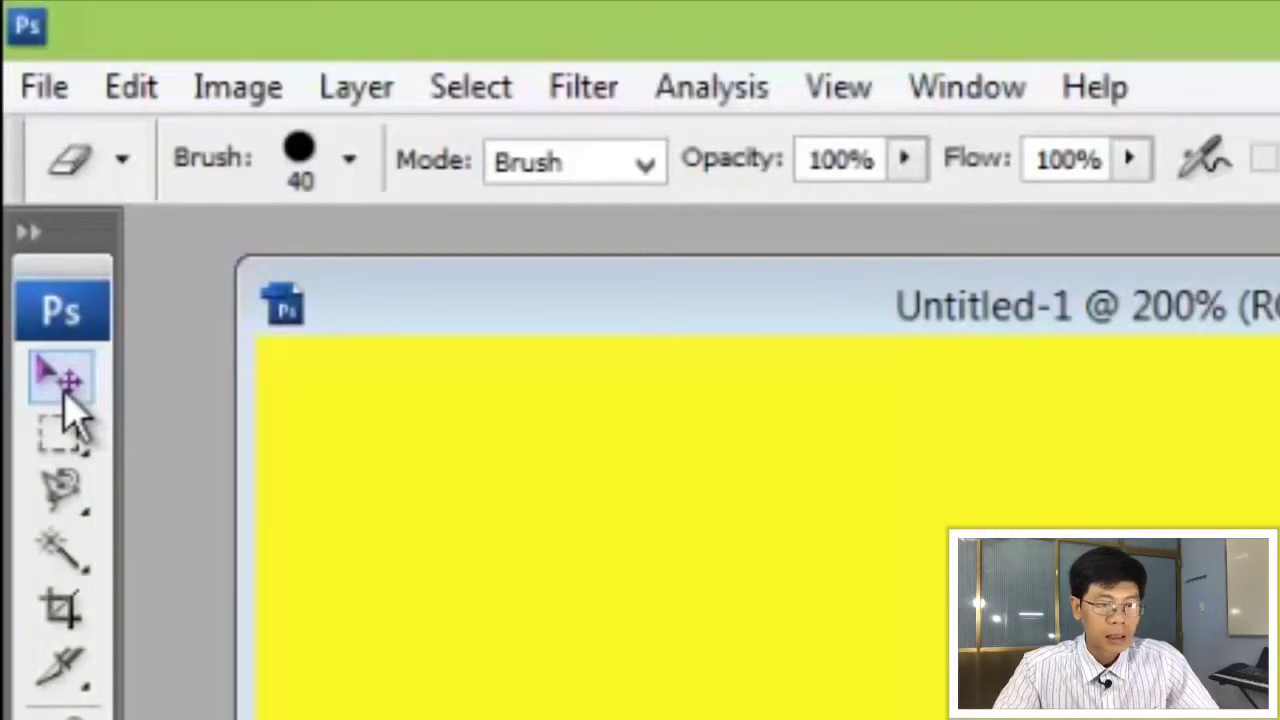
Copy the selected portrait from DUY.jpg into the yellow Untitled-1 document with the Move tool
click(66, 395)
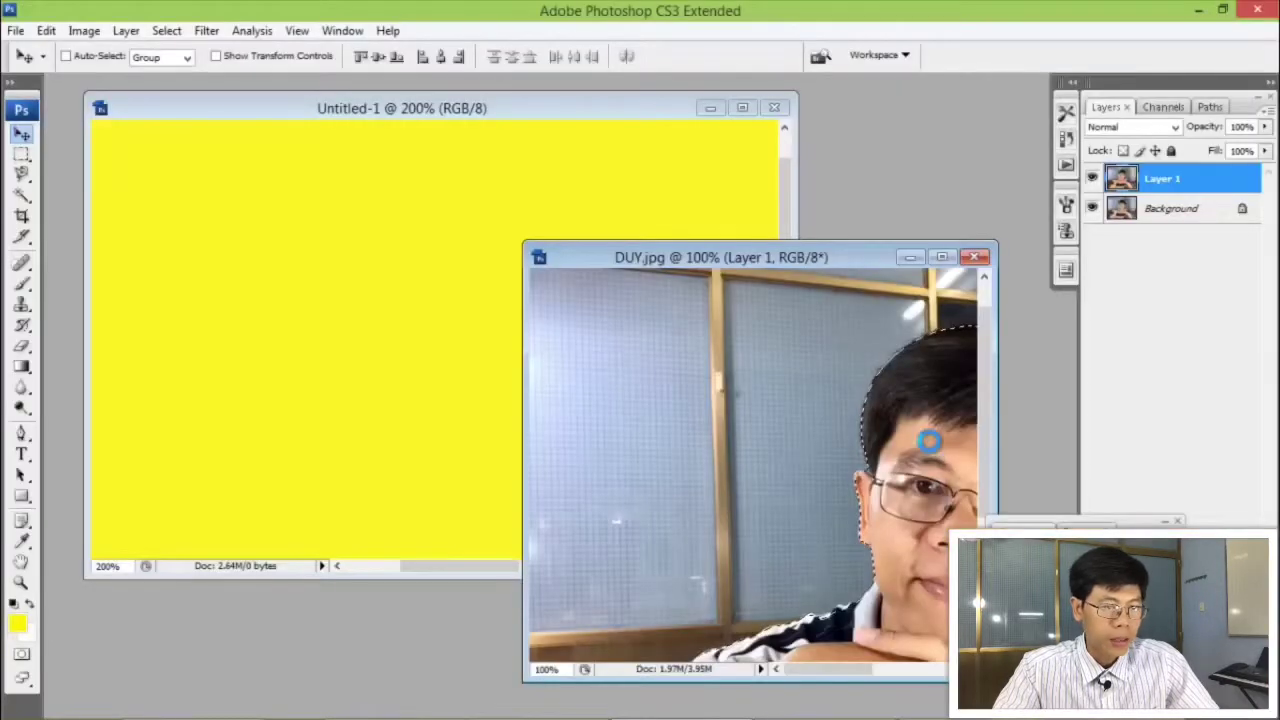
drag(929, 434, 402, 338)
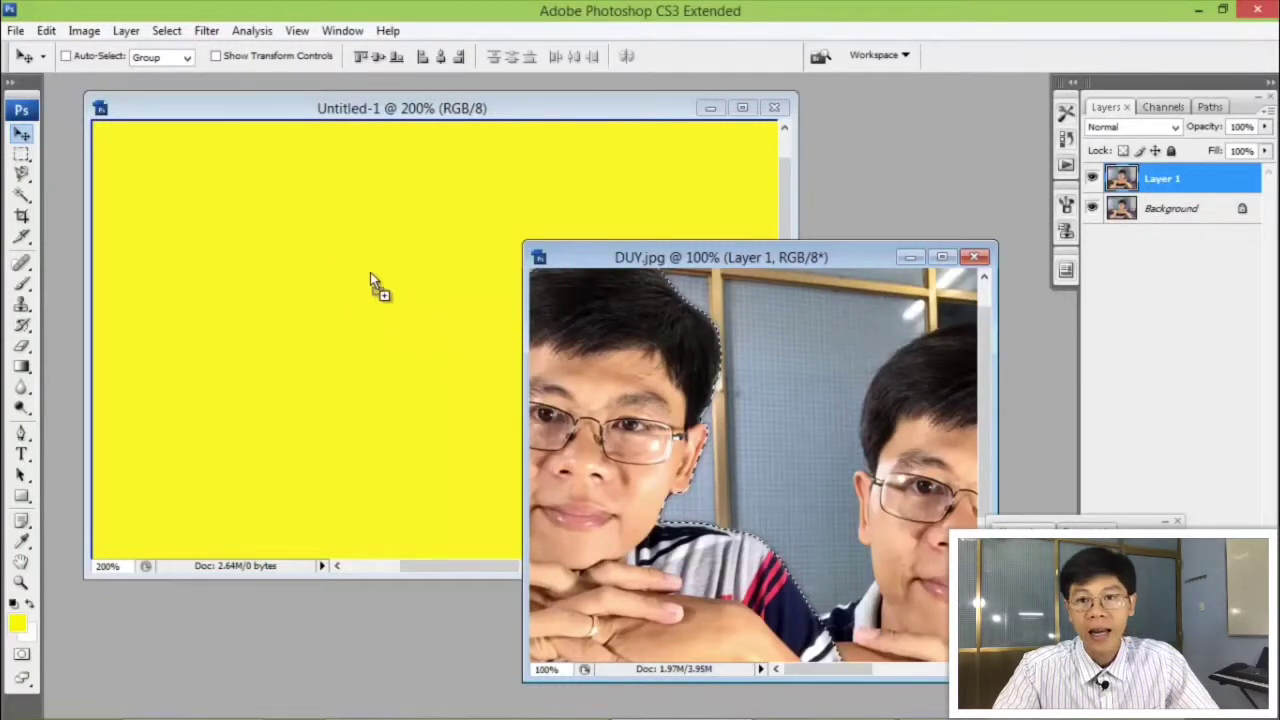
drag(370, 272, 371, 271)
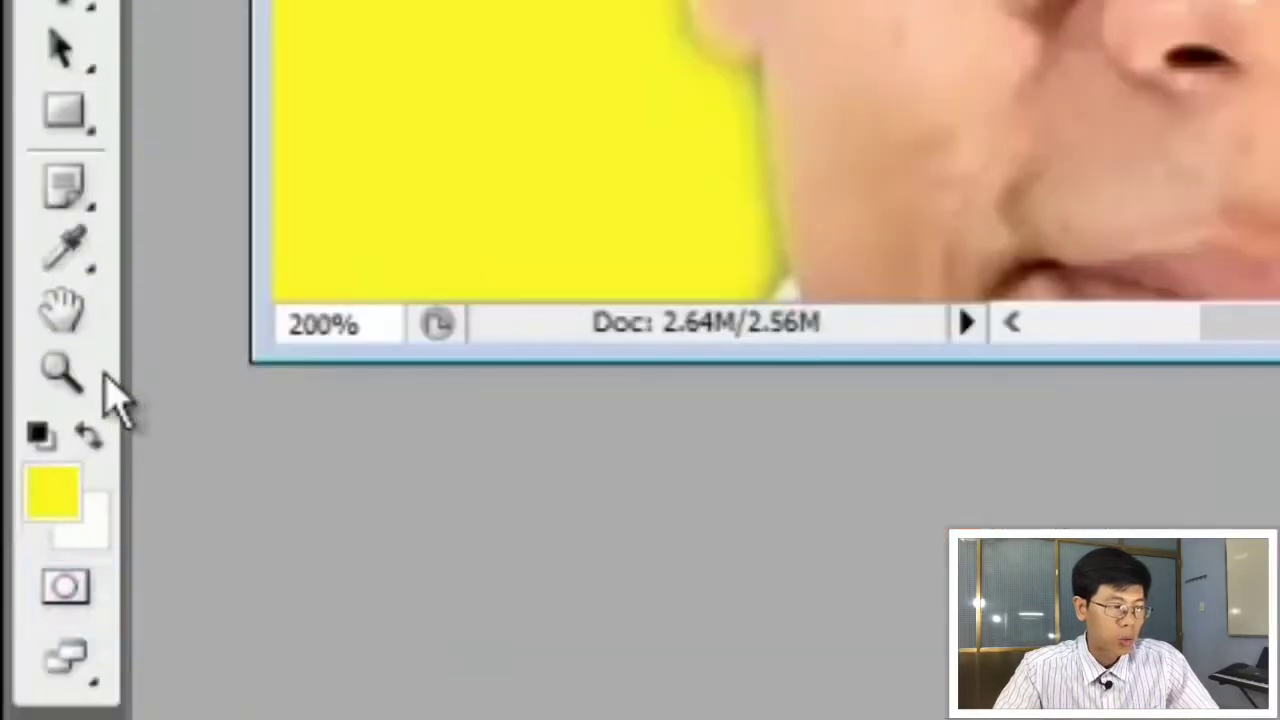
Move the portrait on Layer 1 into the lower-left corner of the yellow canvas, flush with its bottom edge
click(22, 583)
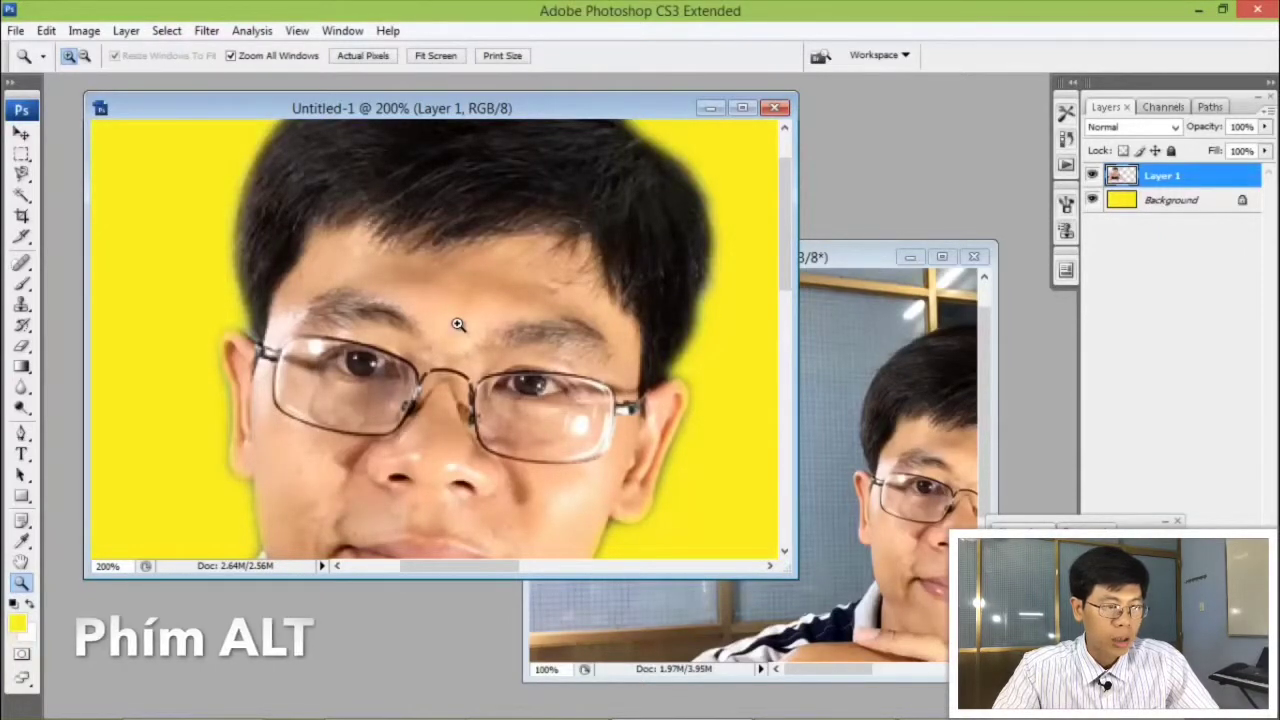
key(alt)
alt+click(456, 324)
alt+click(456, 324)
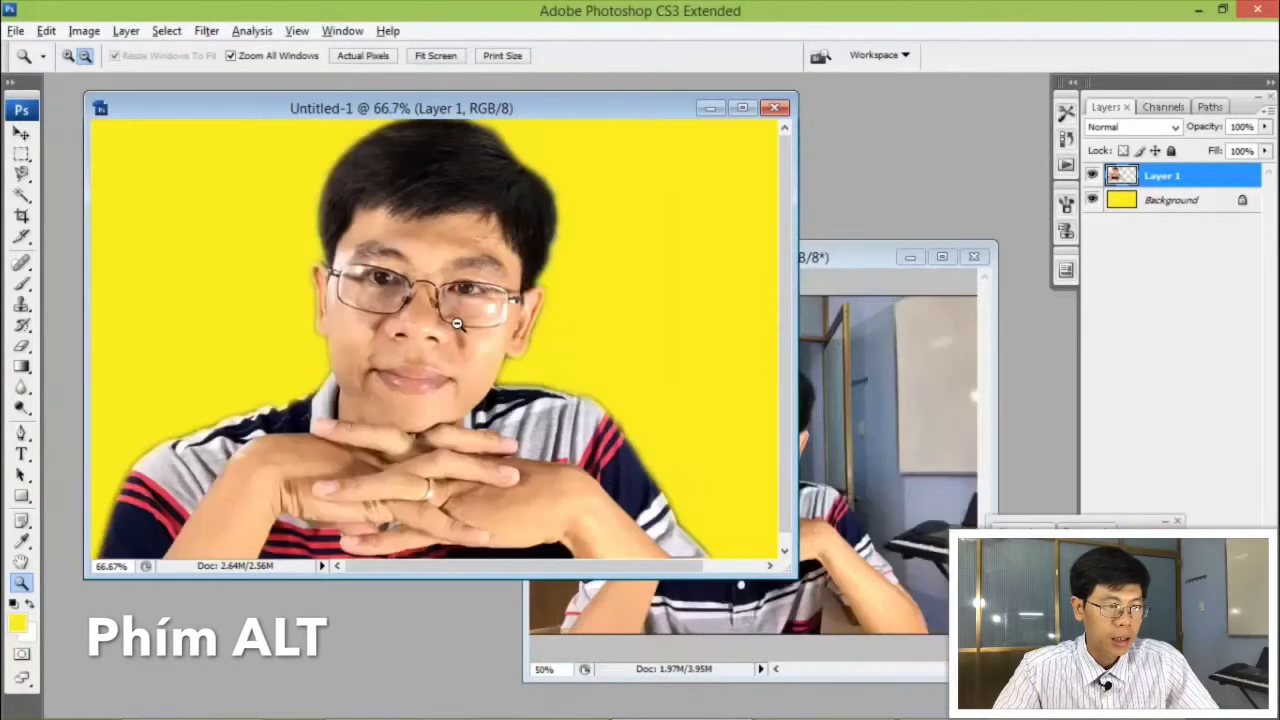
alt+click(438, 323)
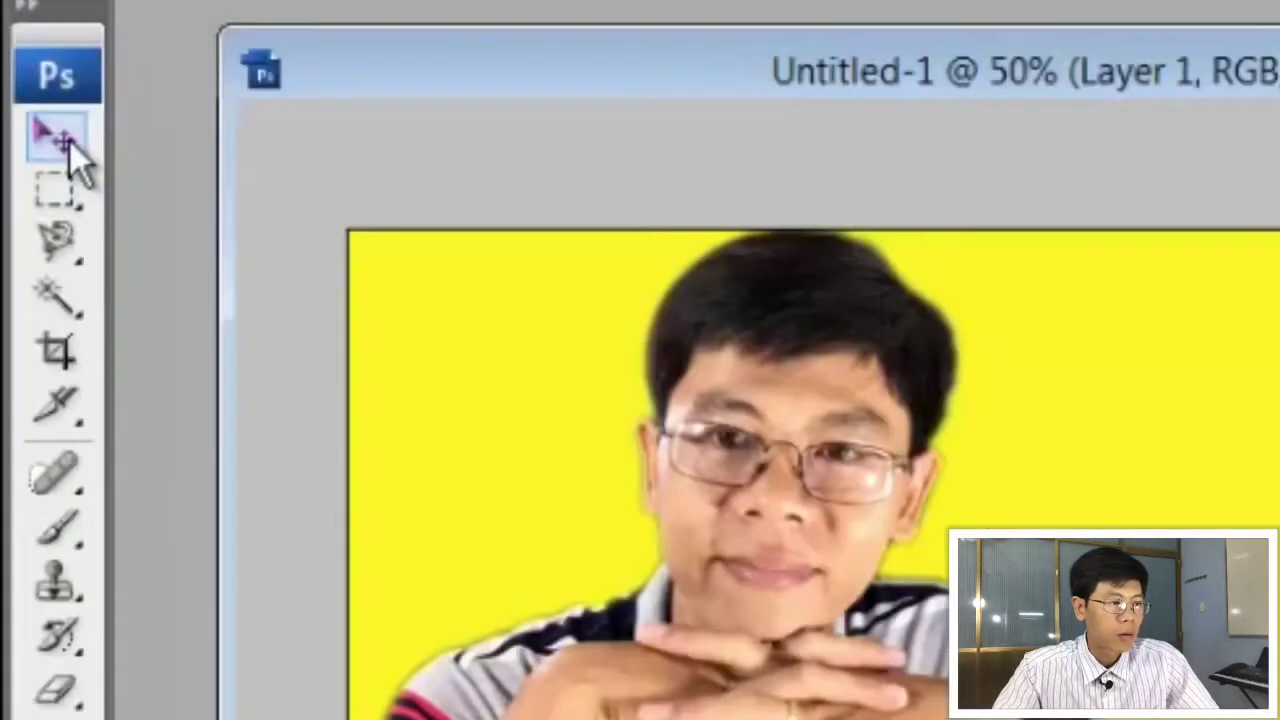
click(21, 133)
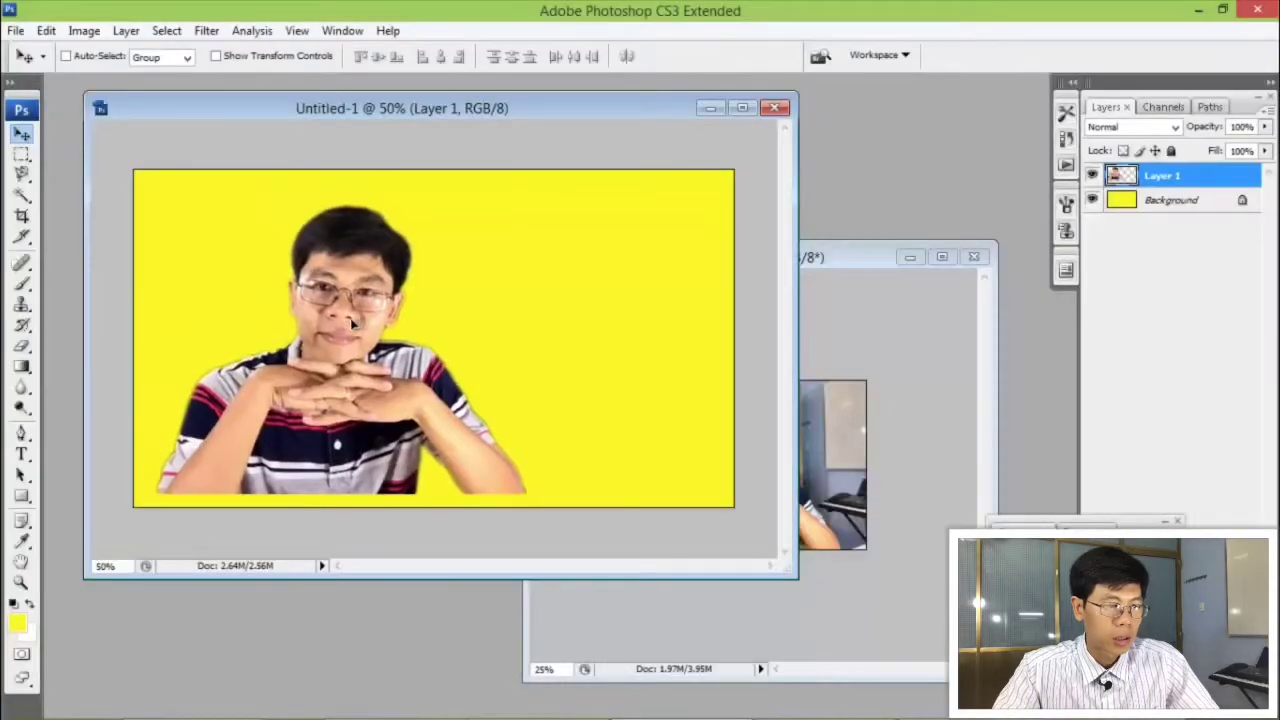
drag(352, 317, 340, 330)
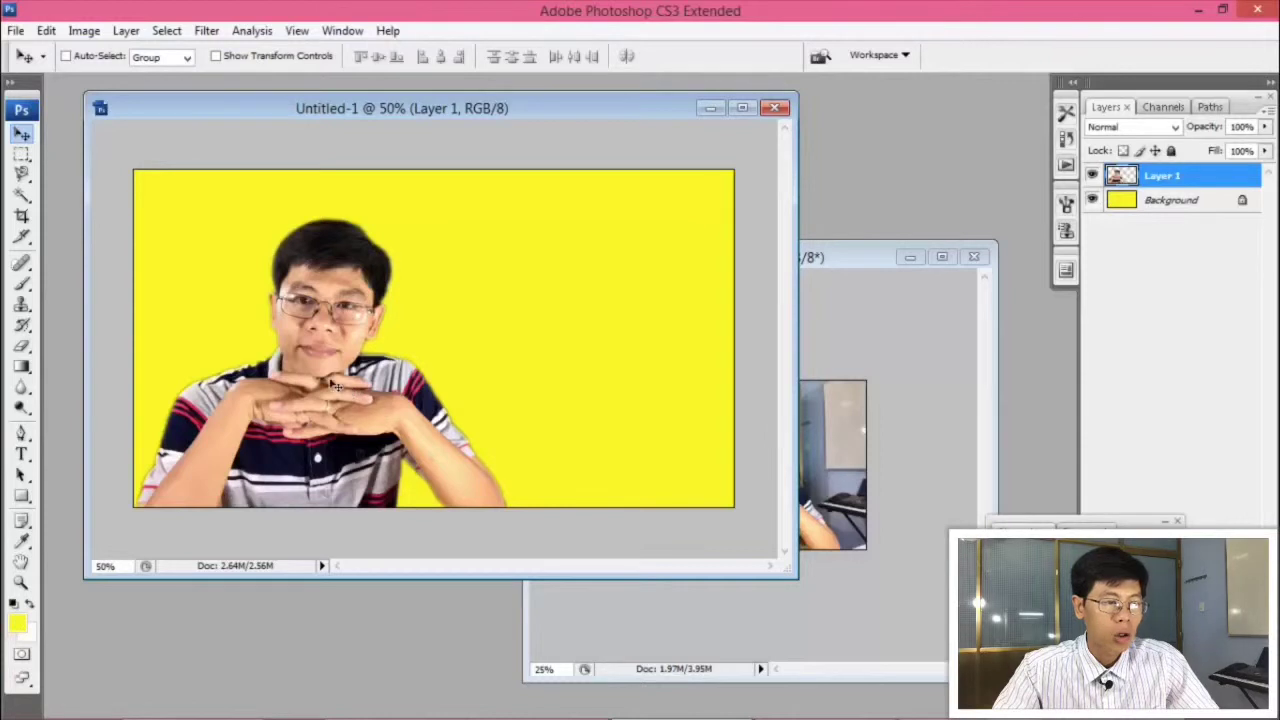
Brighten the portrait layer with an RGB Curves adjustment, placing the midtone point at Input 114 and Output 151
key(ctrl+alt+m)
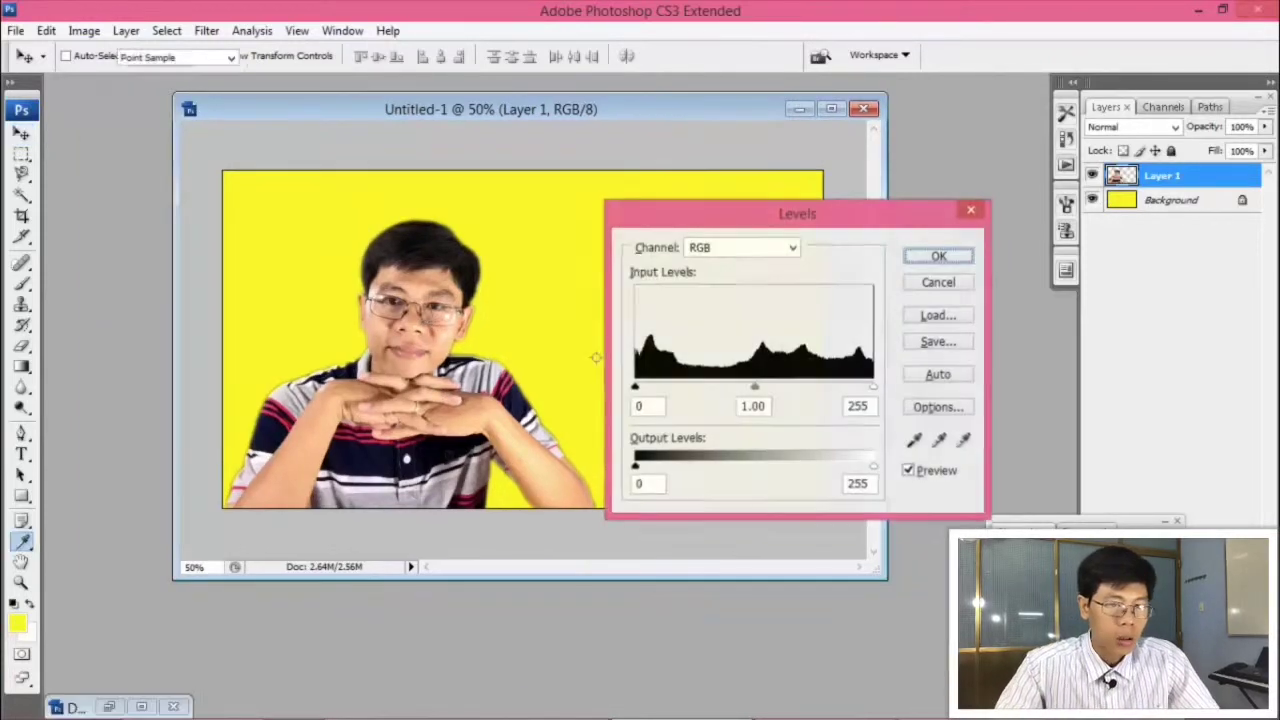
click(938, 282)
key(ctrl+alt+m)
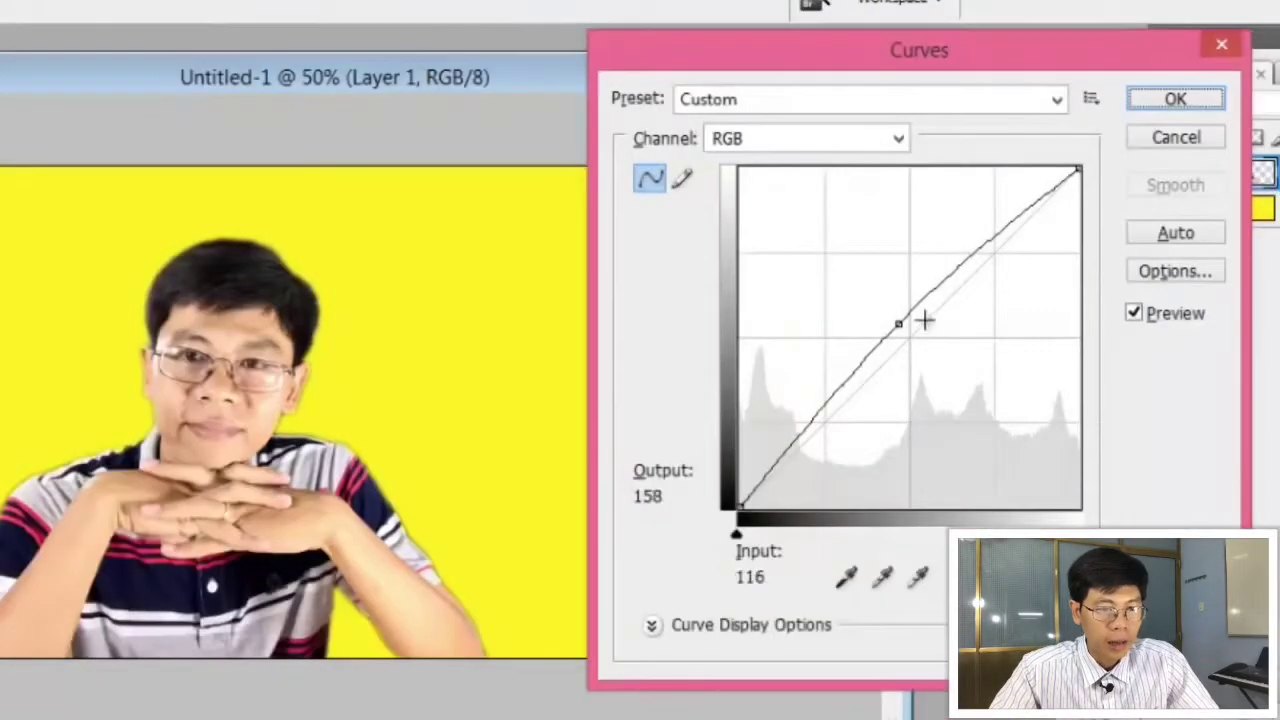
mouse_move(897, 323)
mouse_down()
mouse_move(877, 294)
mouse_move(903, 308)
mouse_up()
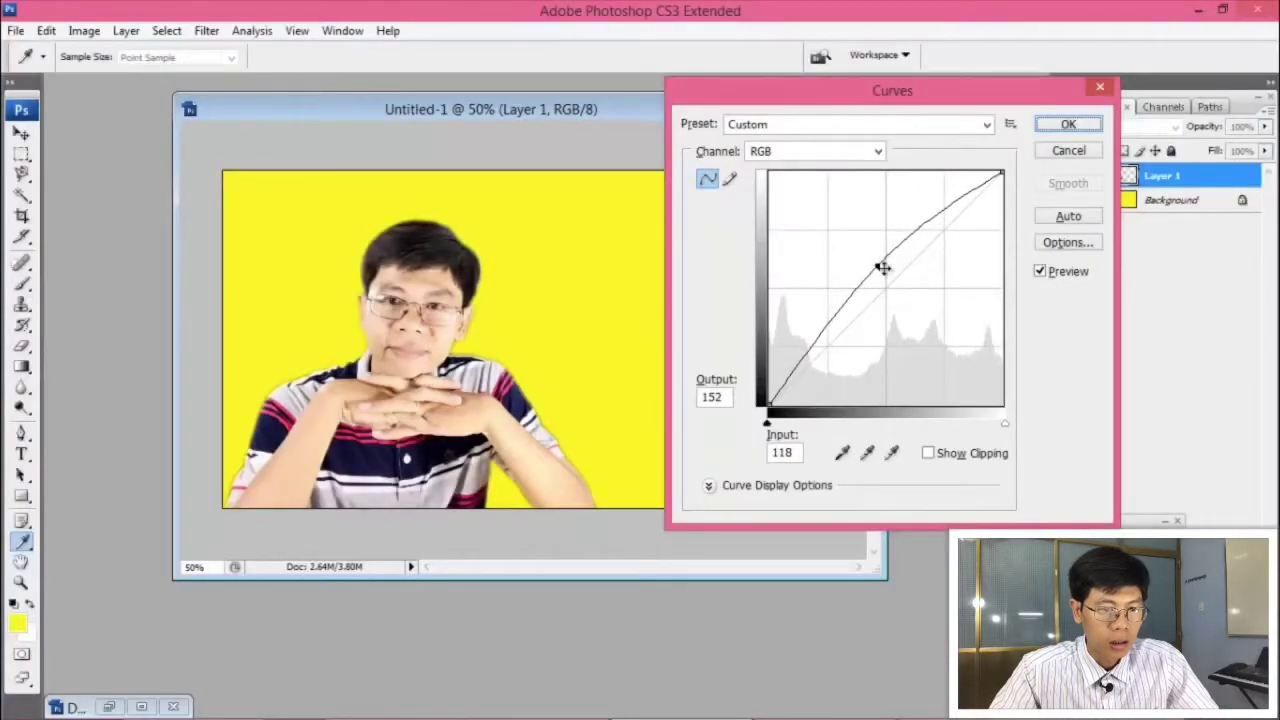
drag(878, 266, 878, 270)
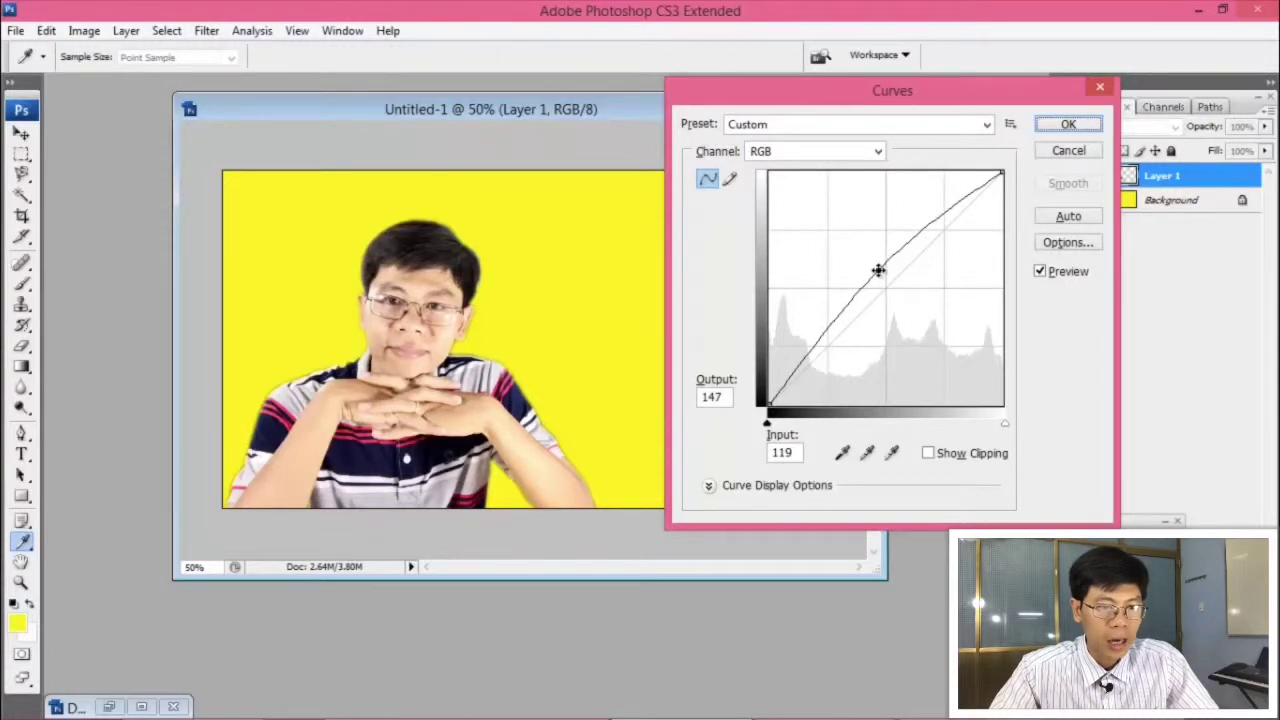
drag(878, 270, 878, 271)
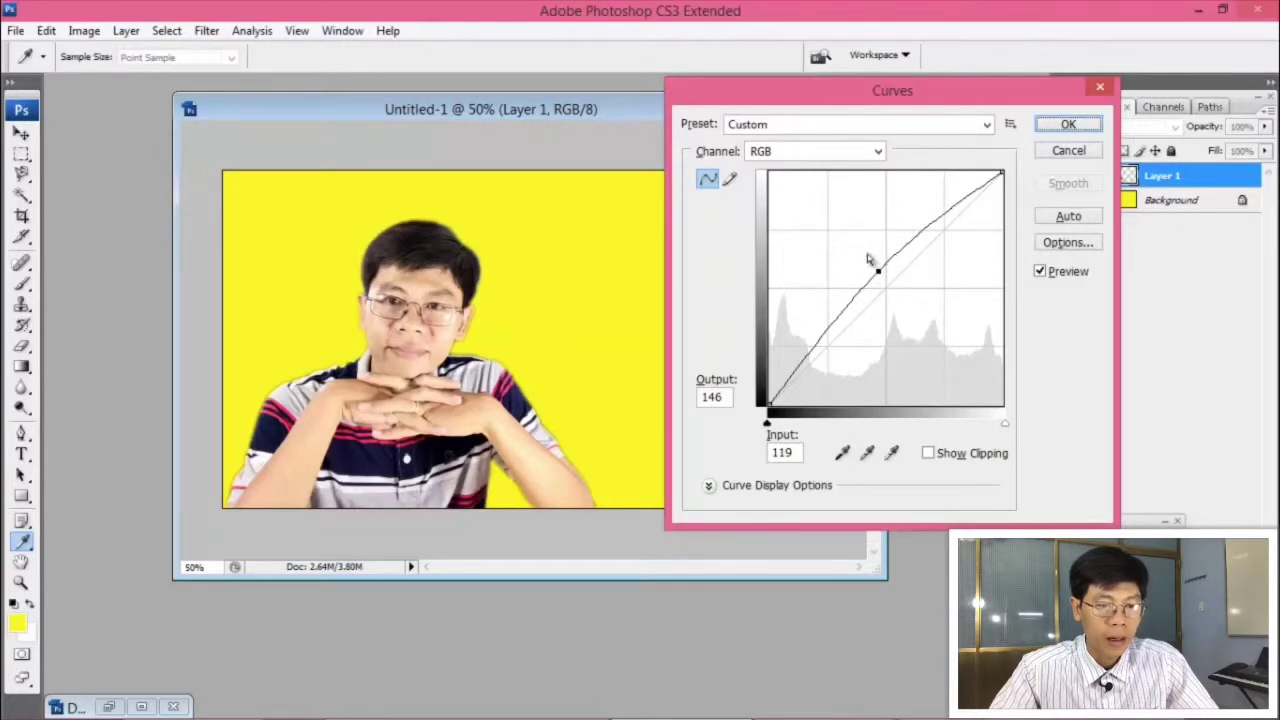
mouse_move(876, 270)
mouse_down()
mouse_move(860, 245)
mouse_move(874, 266)
mouse_up()
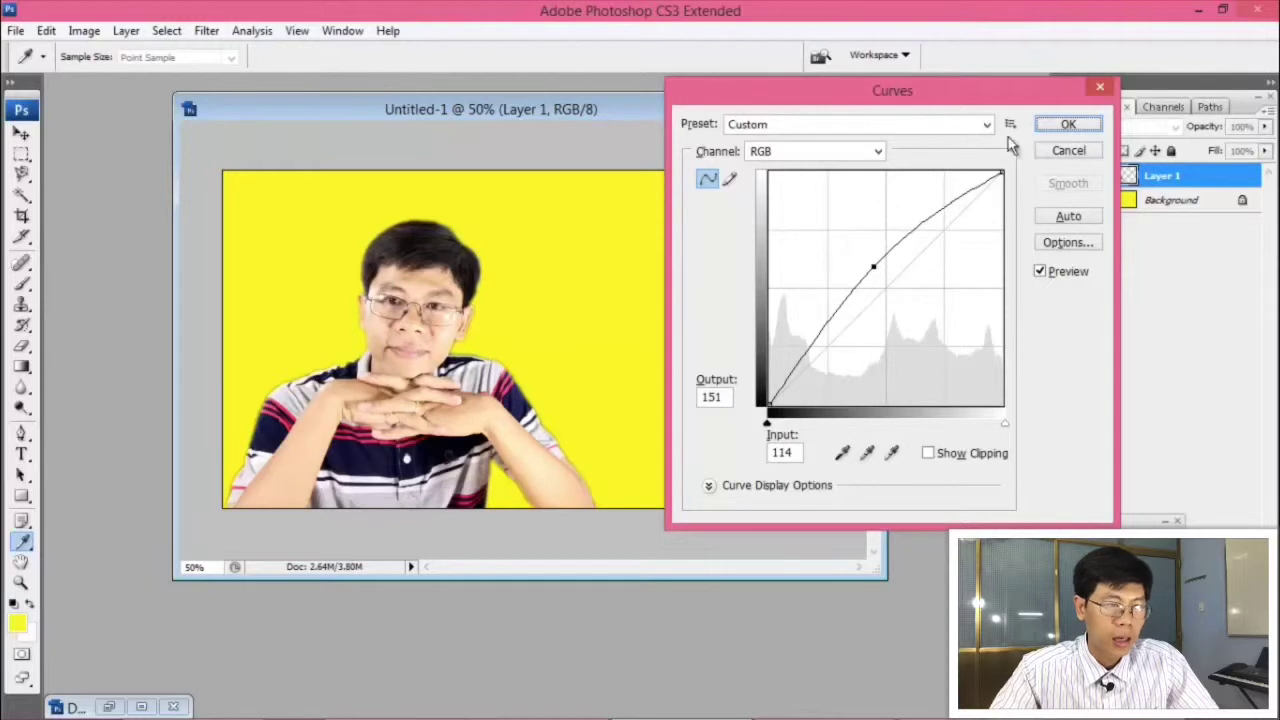
click(1062, 126)
Scale the portrait proportionally to about 92%, keeping it anchored in the canvas's lower-left corner
key(v)
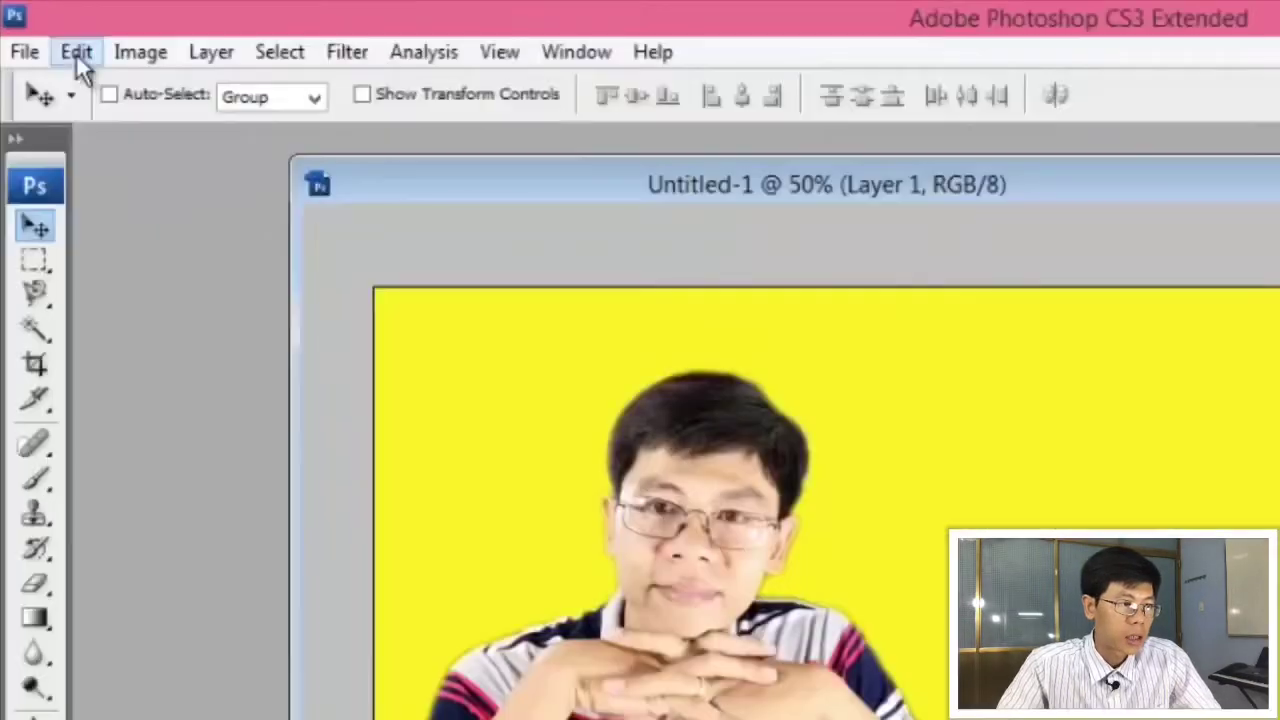
click(46, 31)
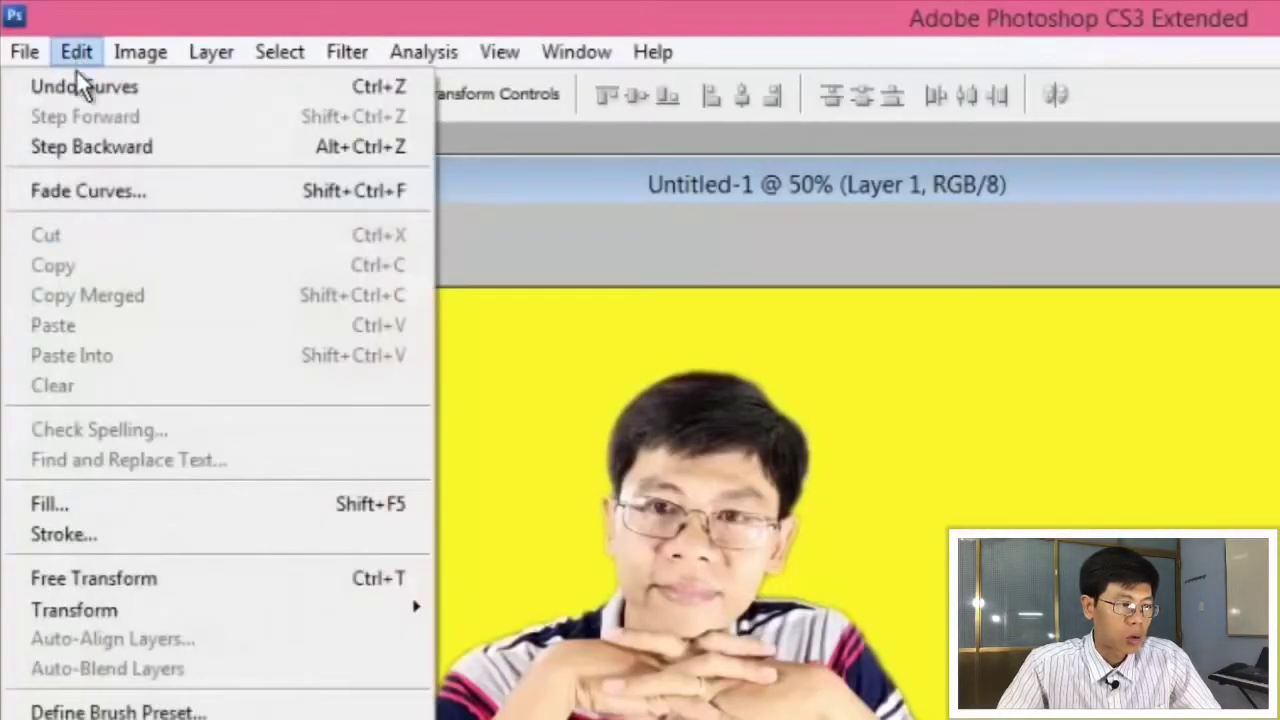
mouse_move(204, 610)
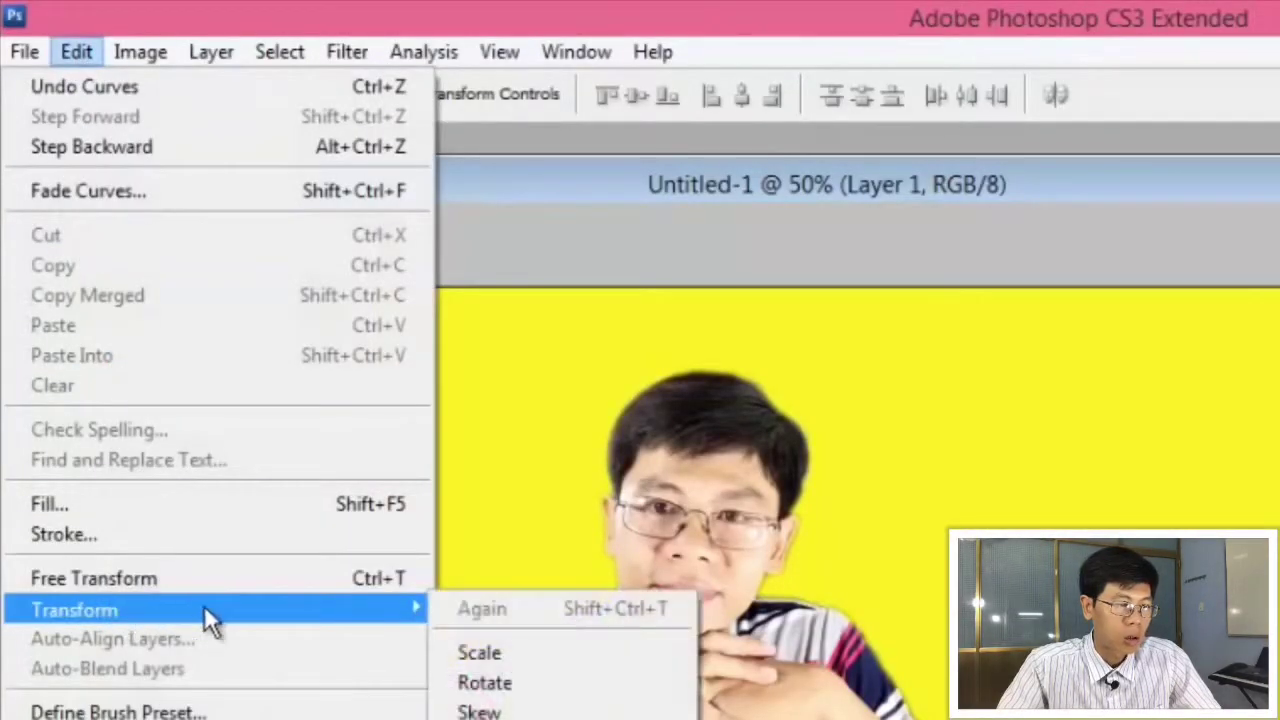
click(527, 658)
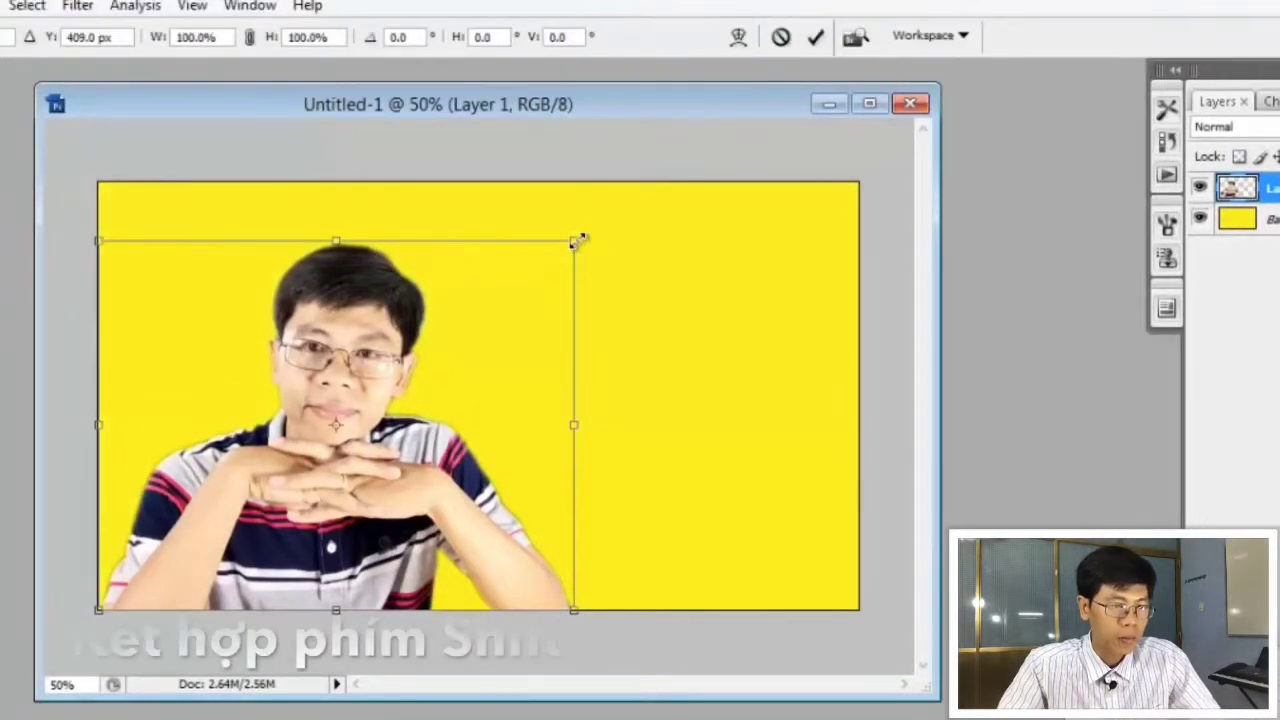
drag(575, 243, 535, 229)
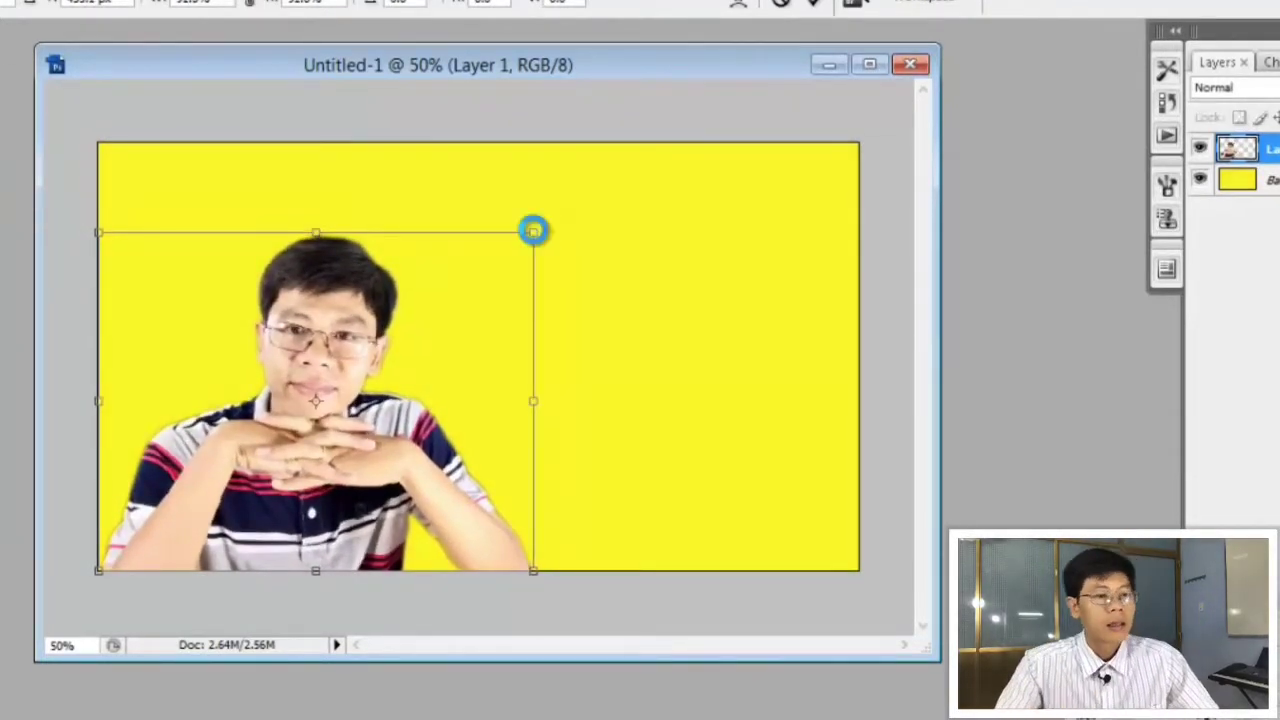
key(Return)
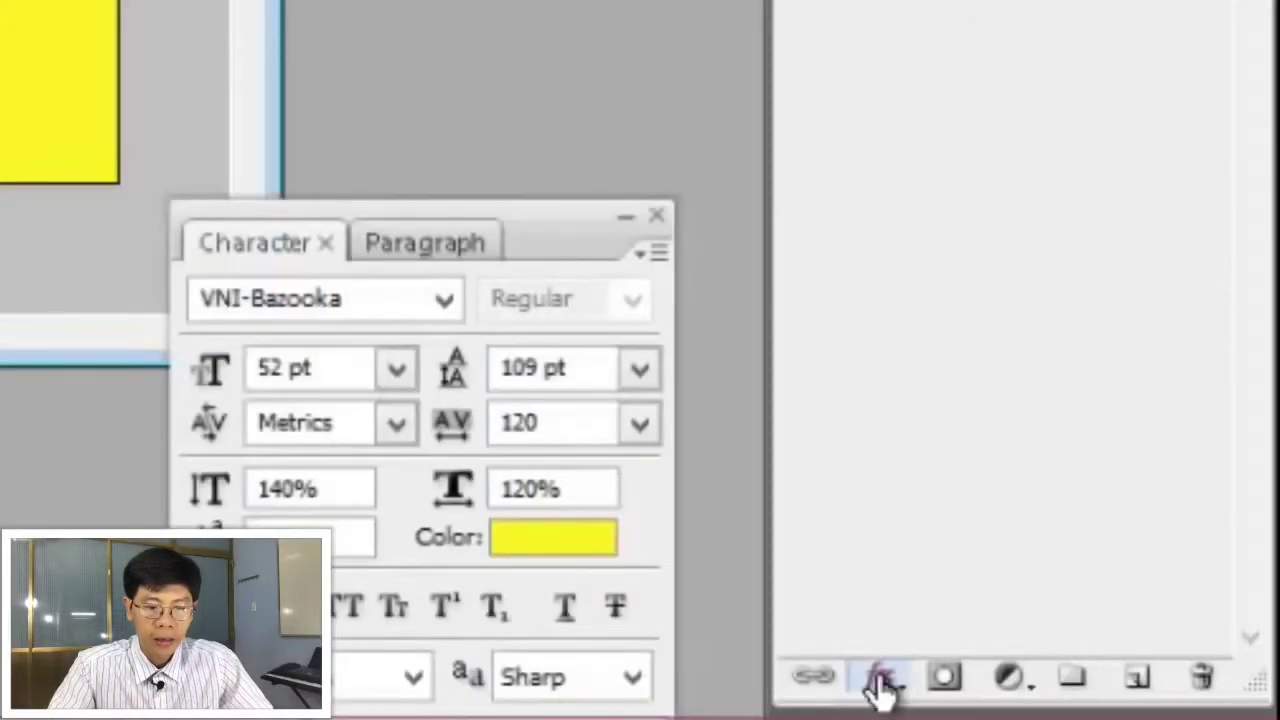
Add a Drop Shadow to the portrait layer with Multiply, Opacity 75%, Angle 120°, Distance 5 px, Spread 0% and Size 5 px
click(879, 677)
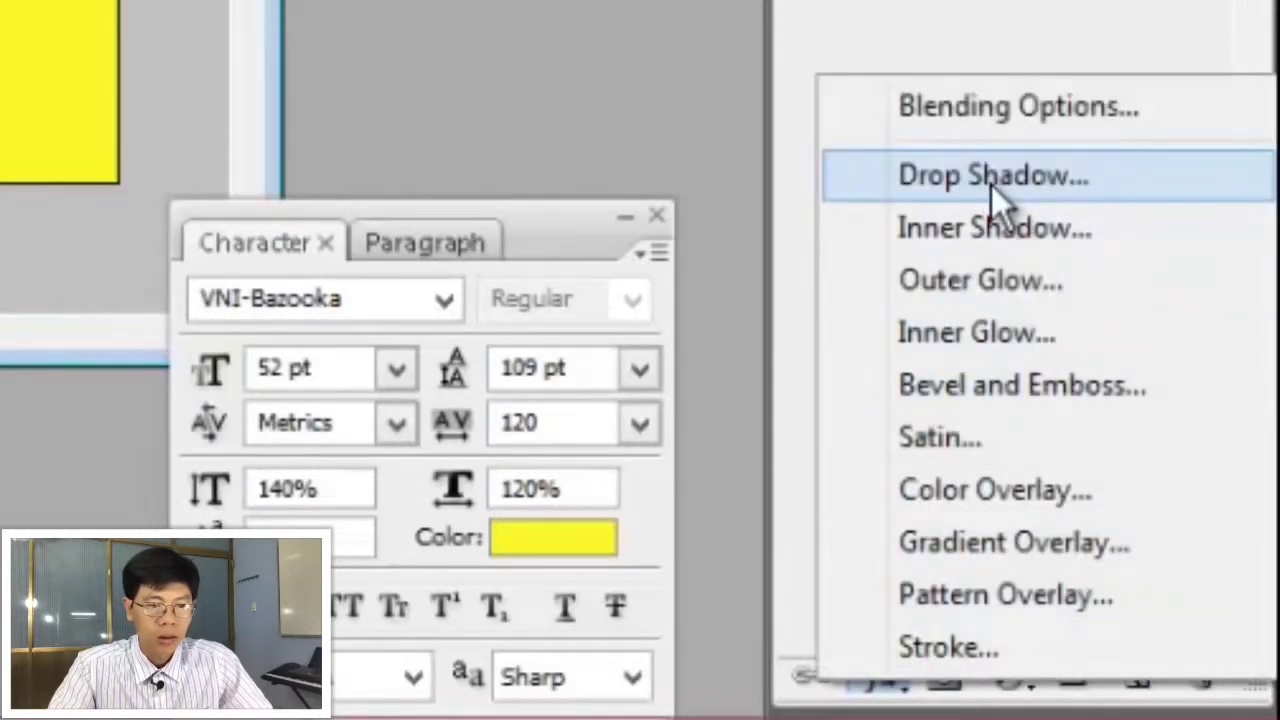
click(991, 185)
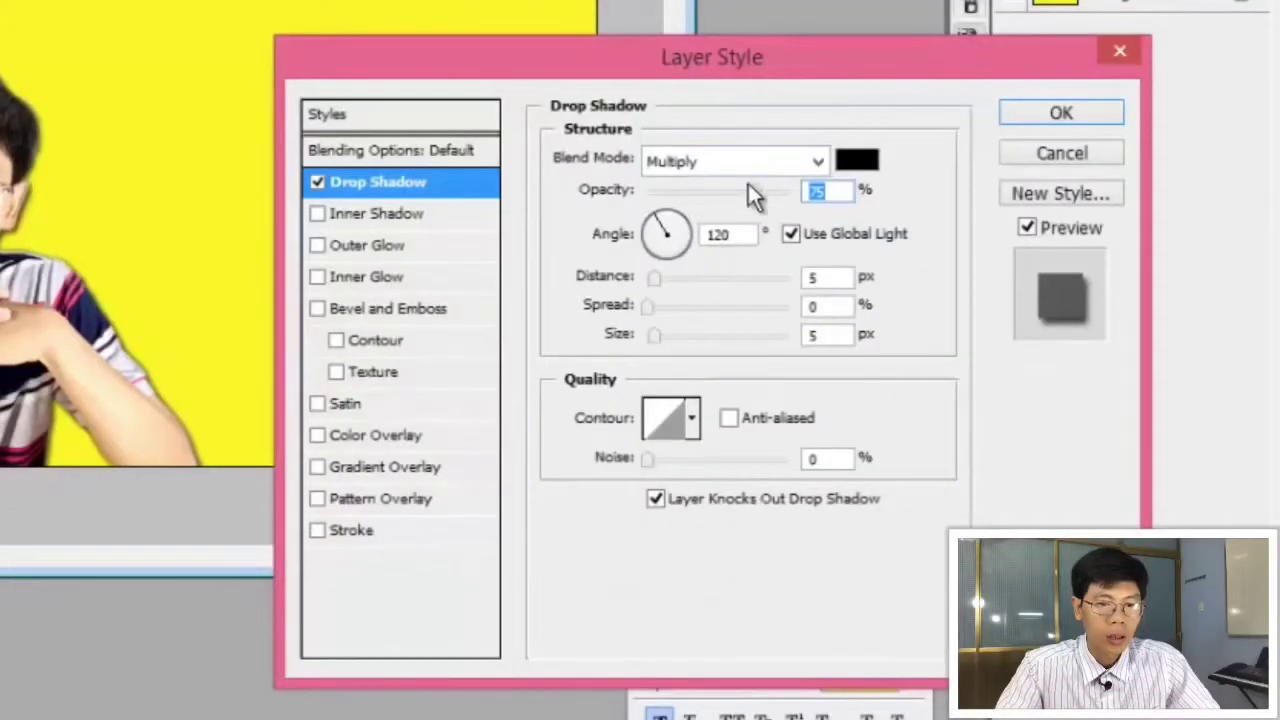
click(1042, 116)
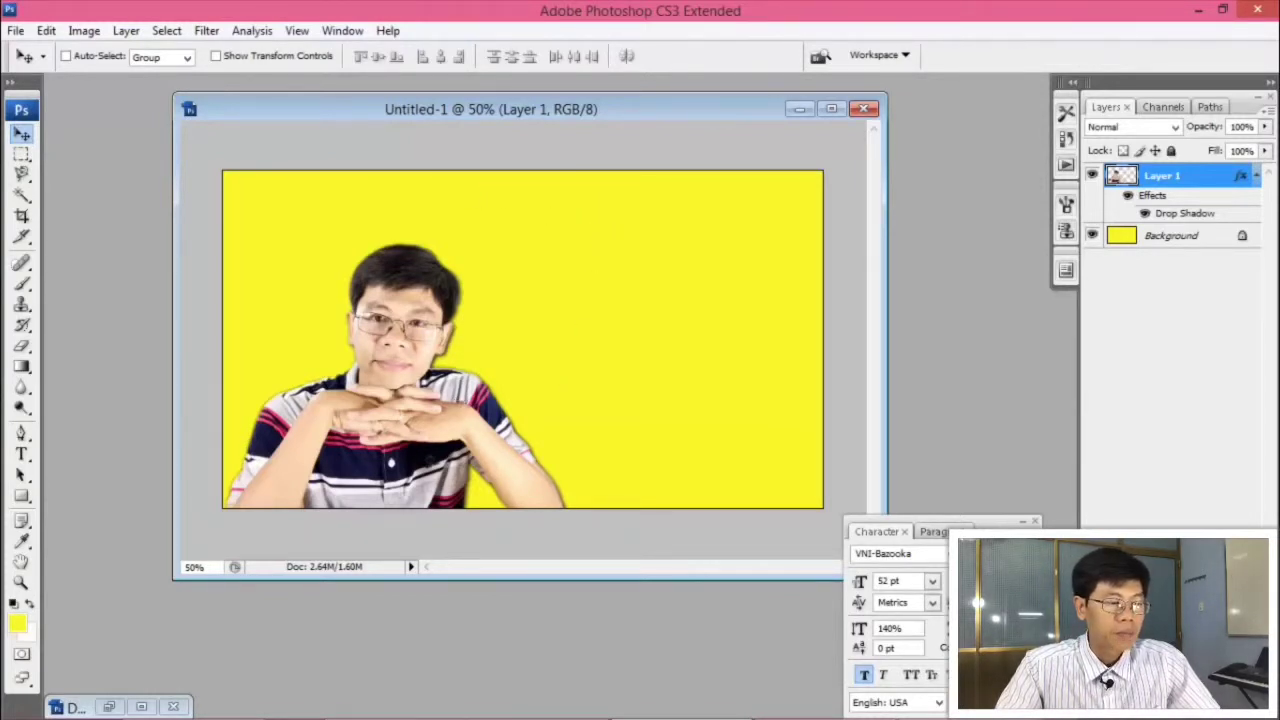
Draw a wide text box above the portrait's head near the canvas's upper edge and set the text color to green #0bce1e
click(210, 710)
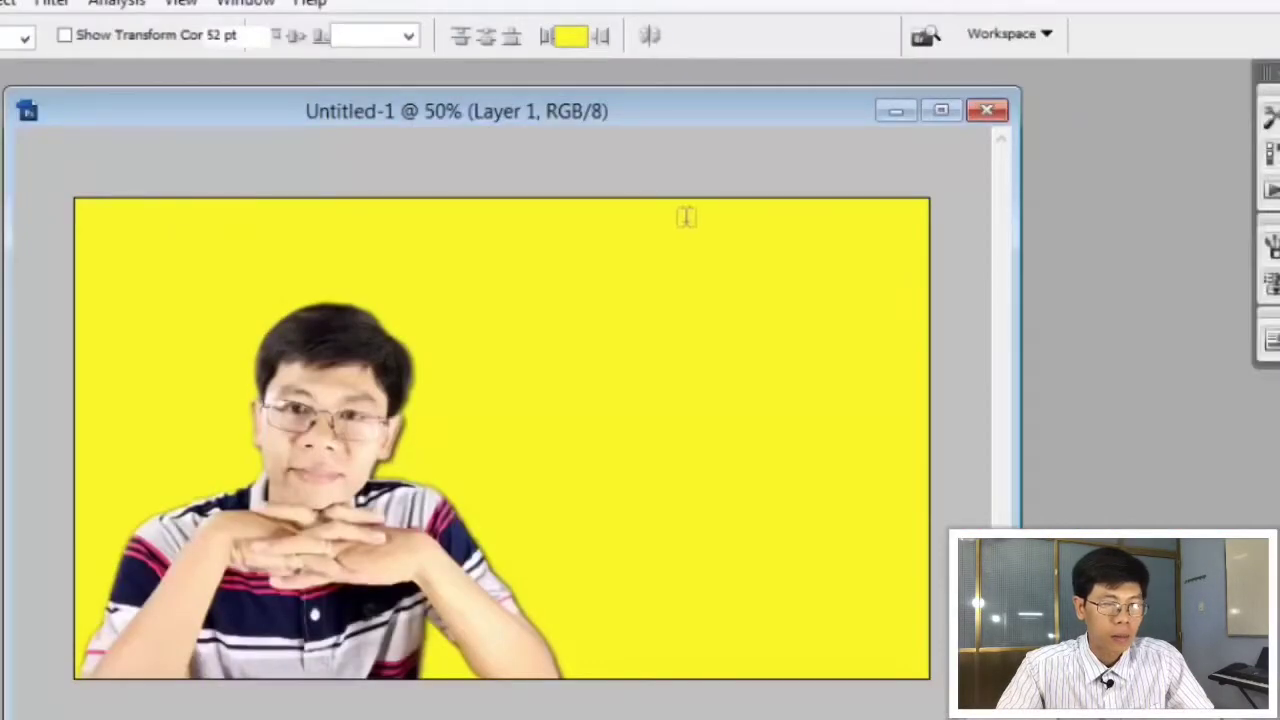
drag(807, 268, 823, 298)
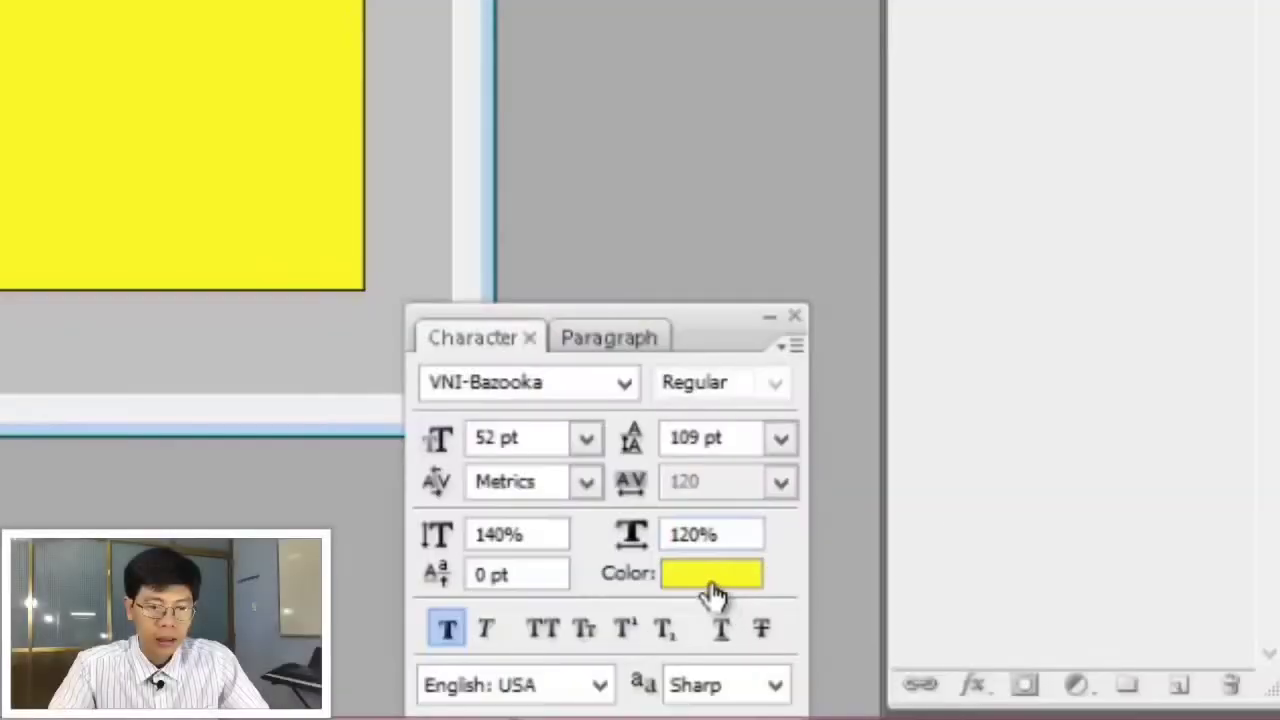
click(990, 646)
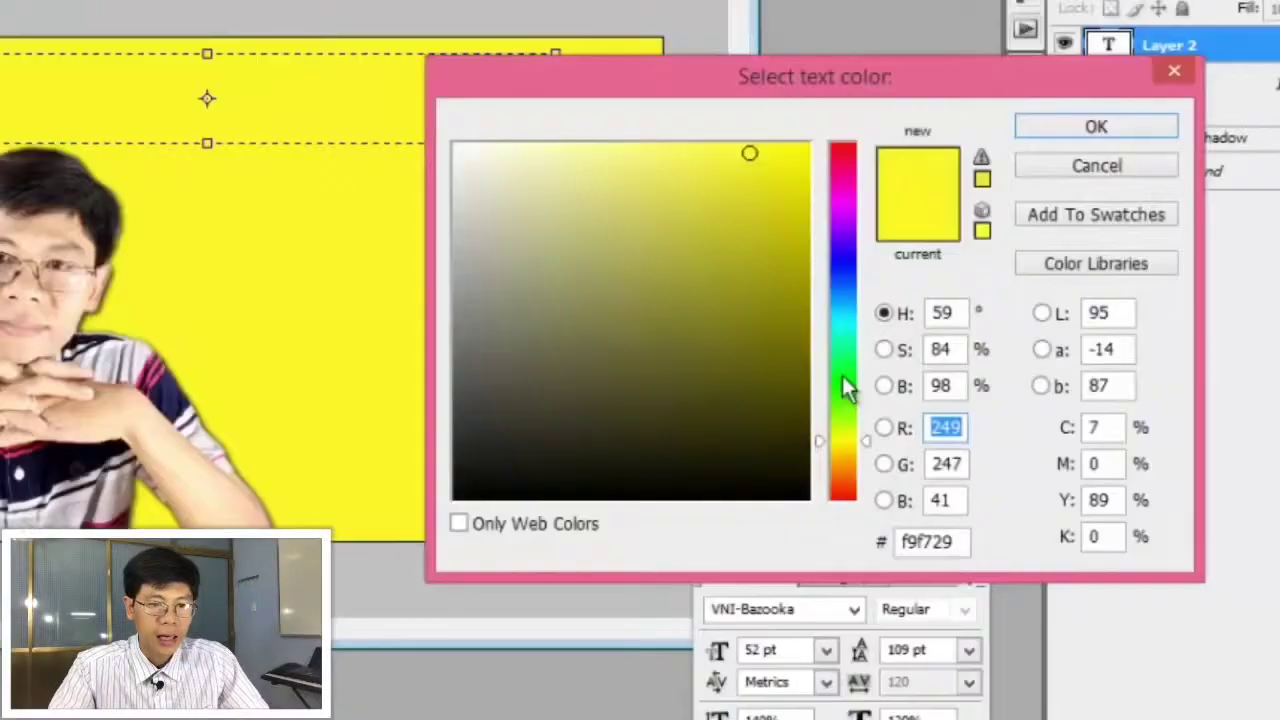
click(943, 397)
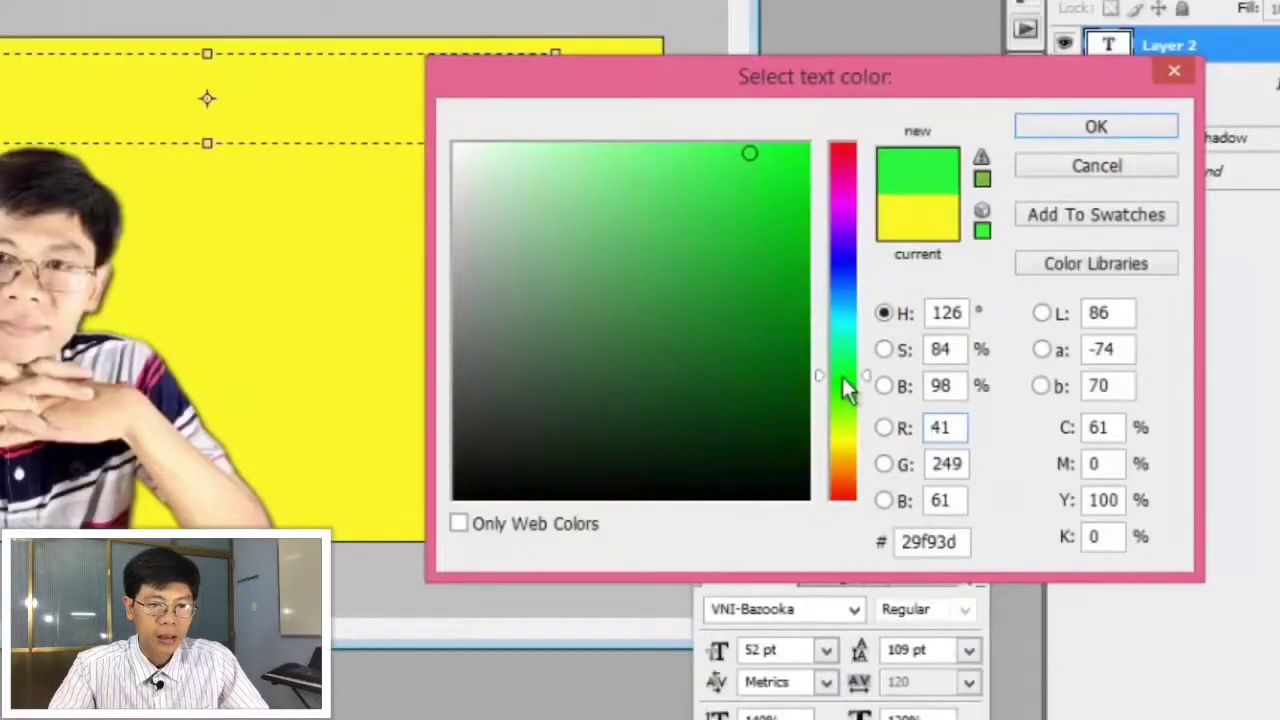
click(790, 211)
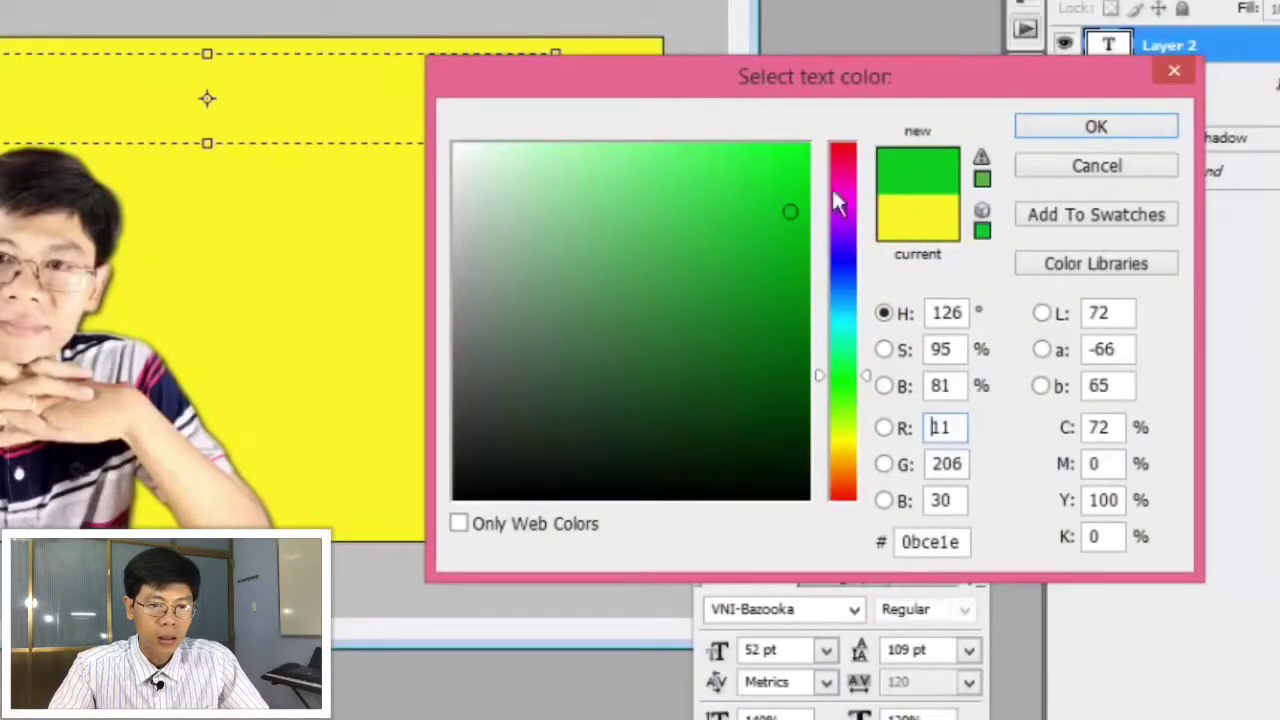
click(1097, 128)
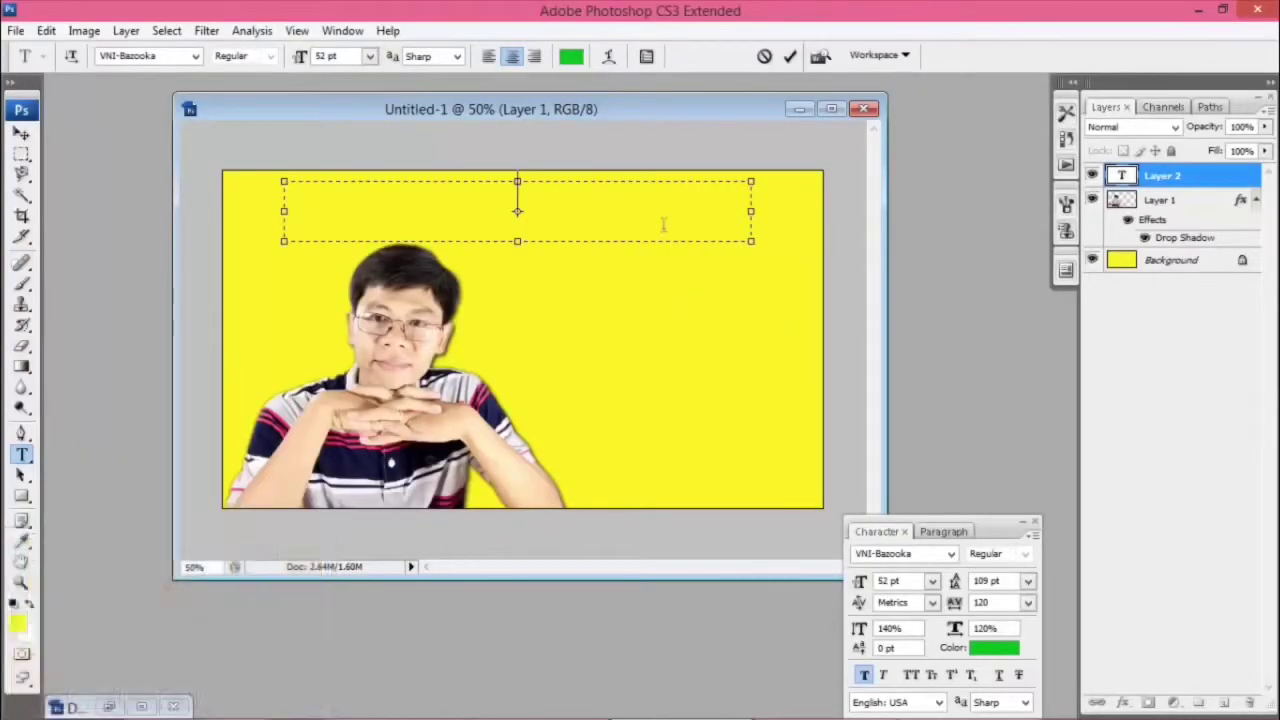
text(cacs)
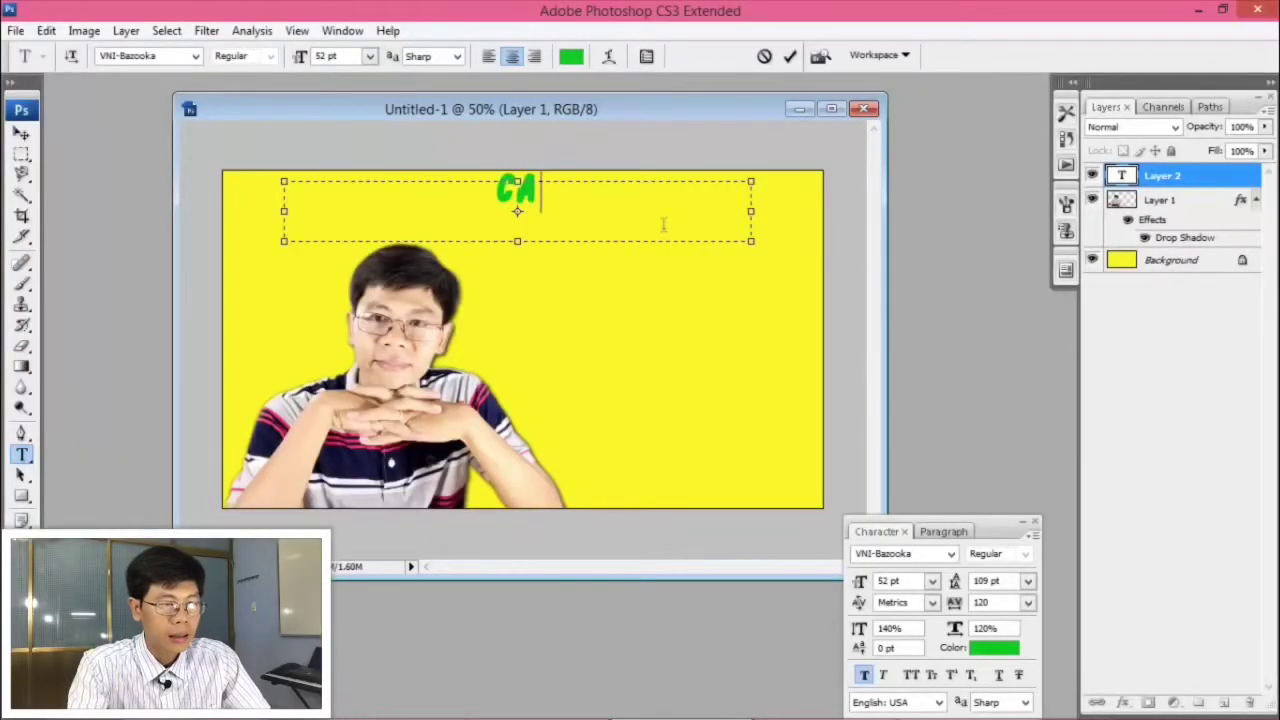
key(BackSpace)
key(BackSpace)
key(BackSpace)
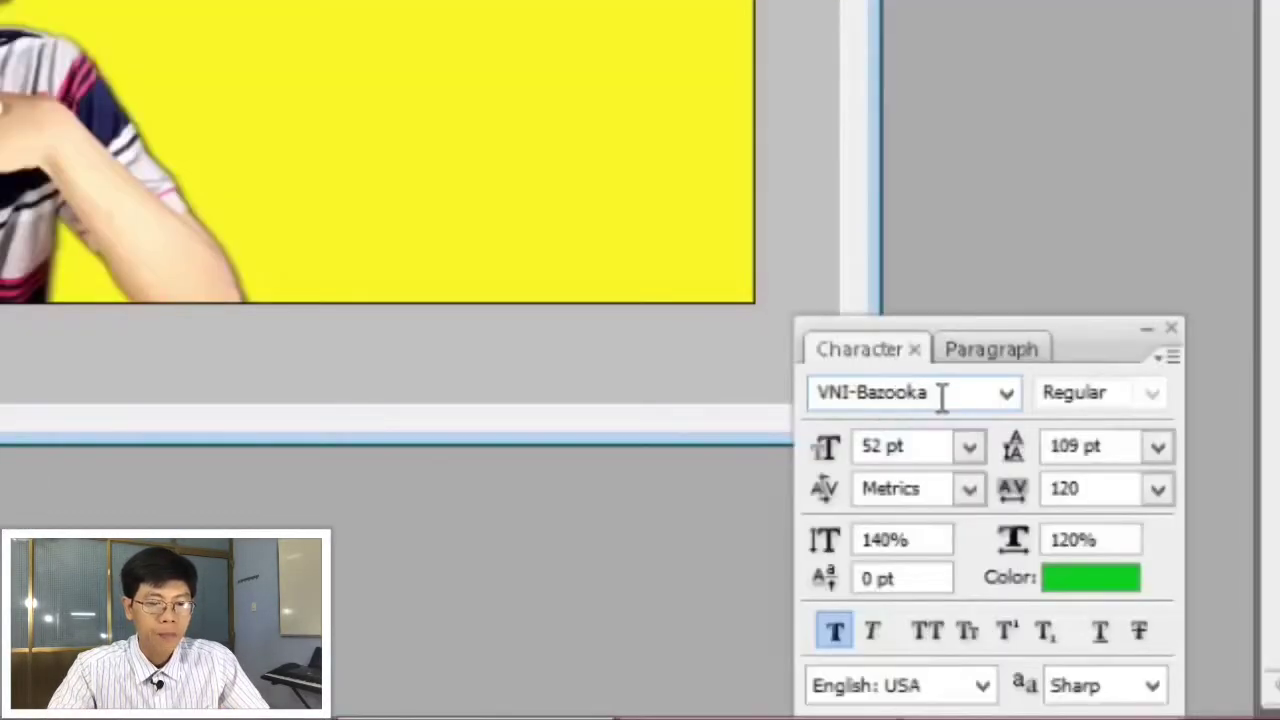
Switch to UniKey and set its character table to VNI Windows with the VNI input method to match the VNI-Bazooka font
click(941, 393)
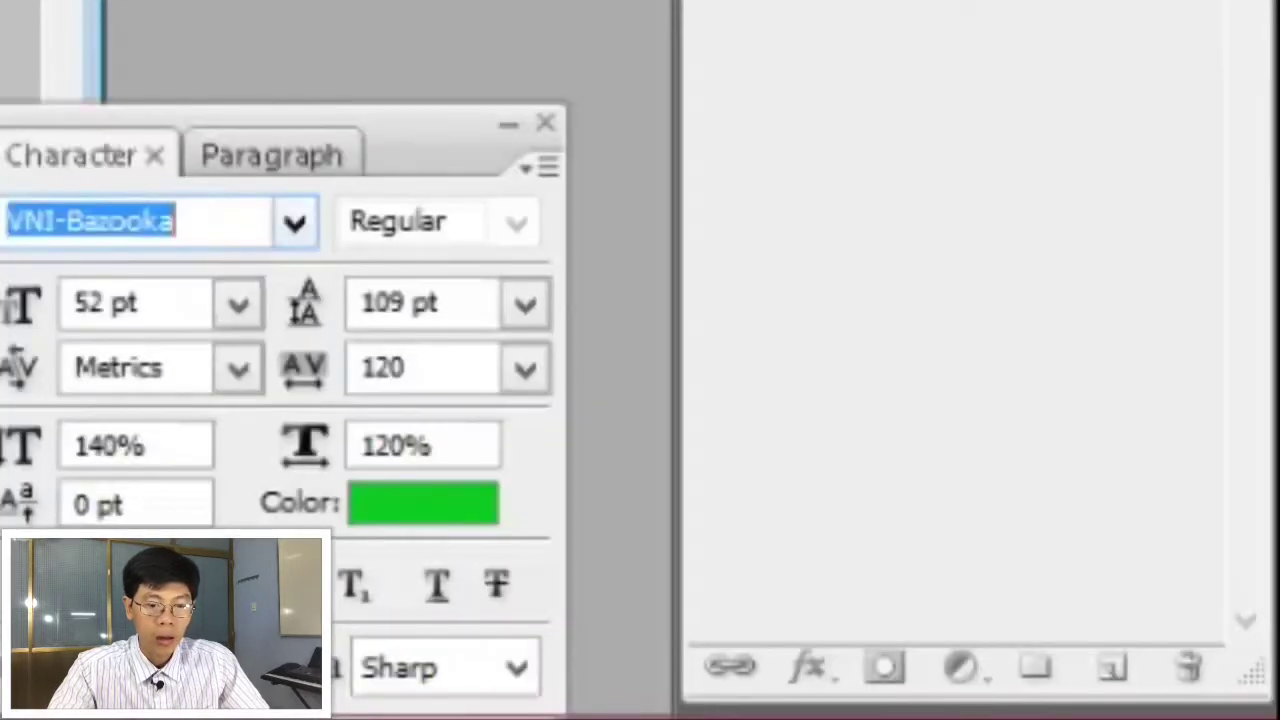
click(920, 690)
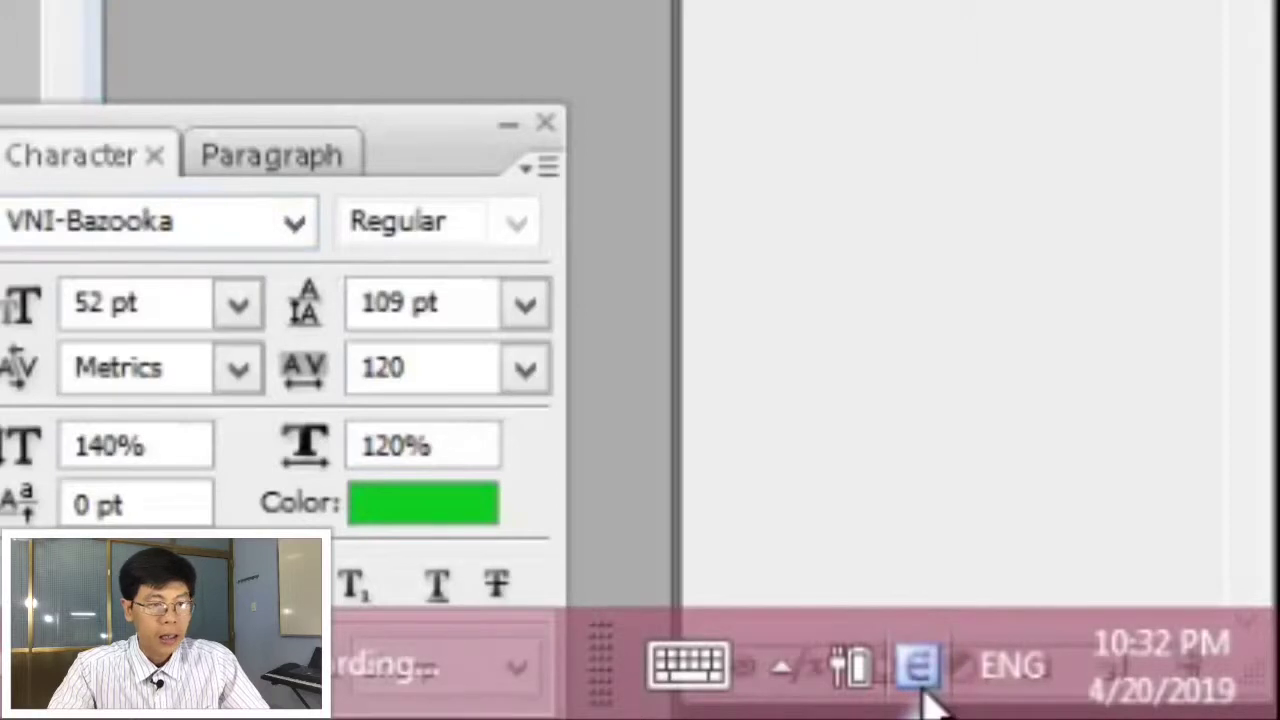
double_click(922, 690)
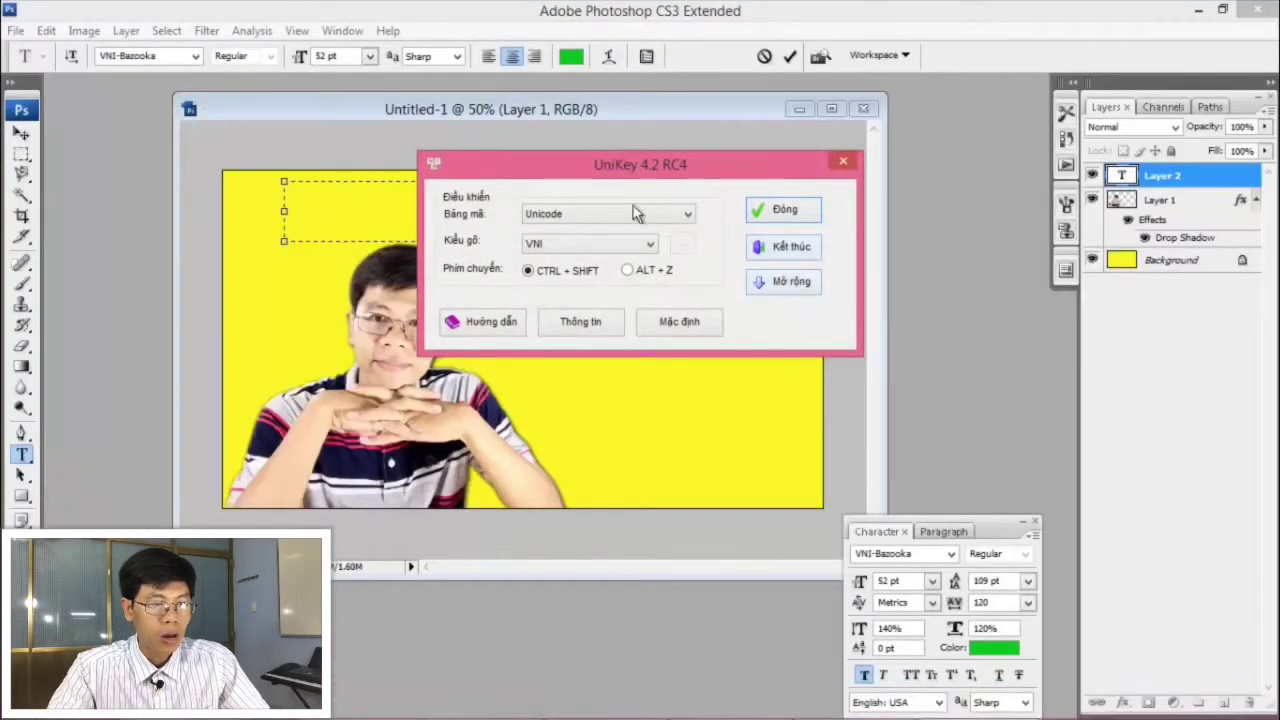
click(582, 214)
click(576, 256)
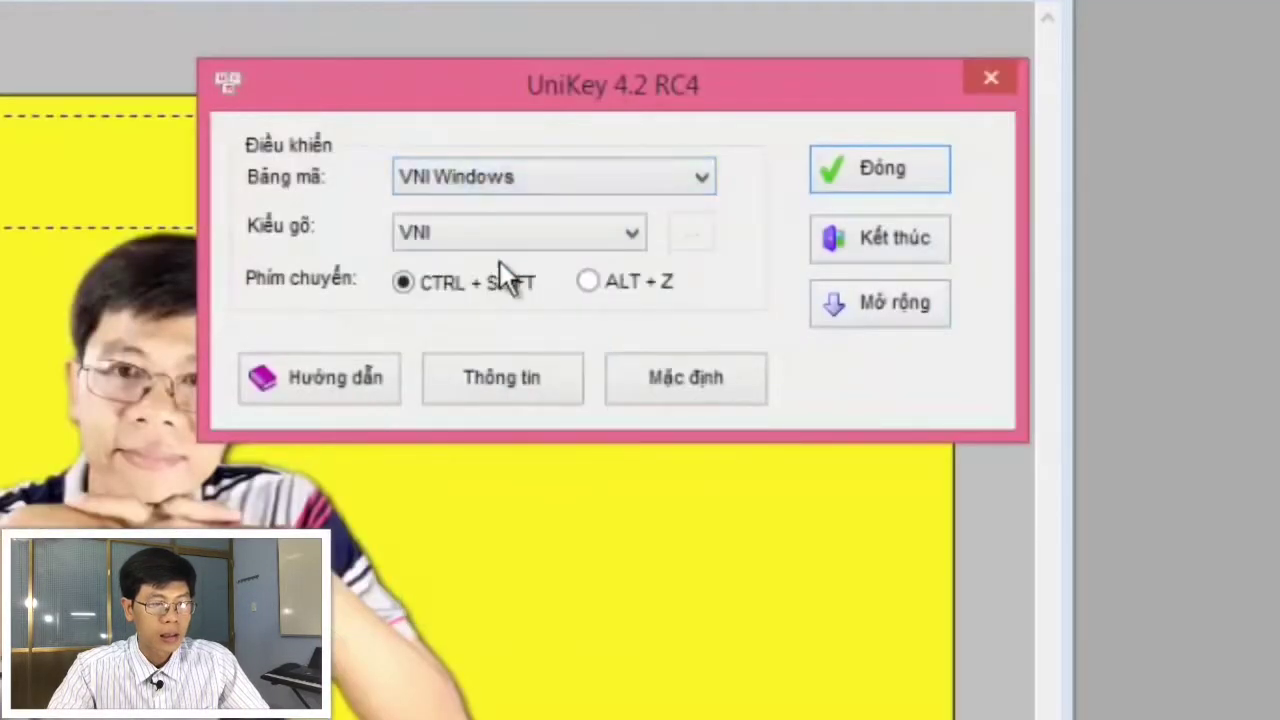
click(476, 240)
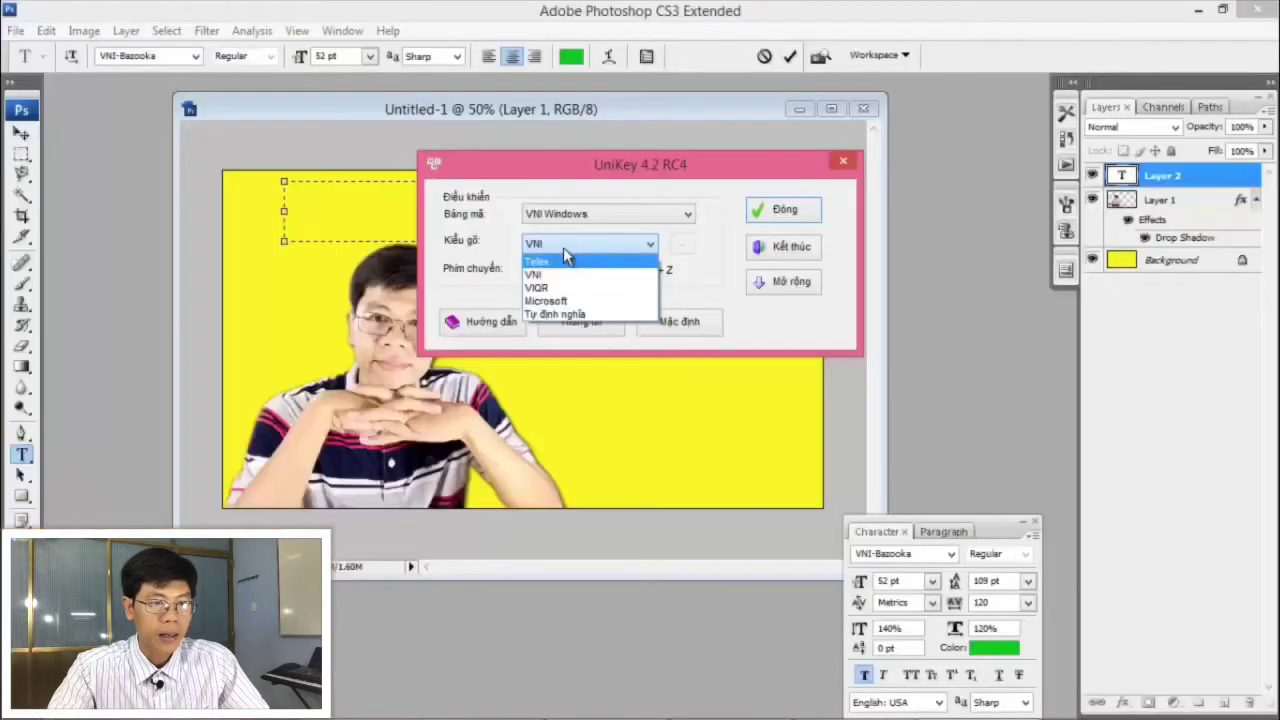
click(563, 247)
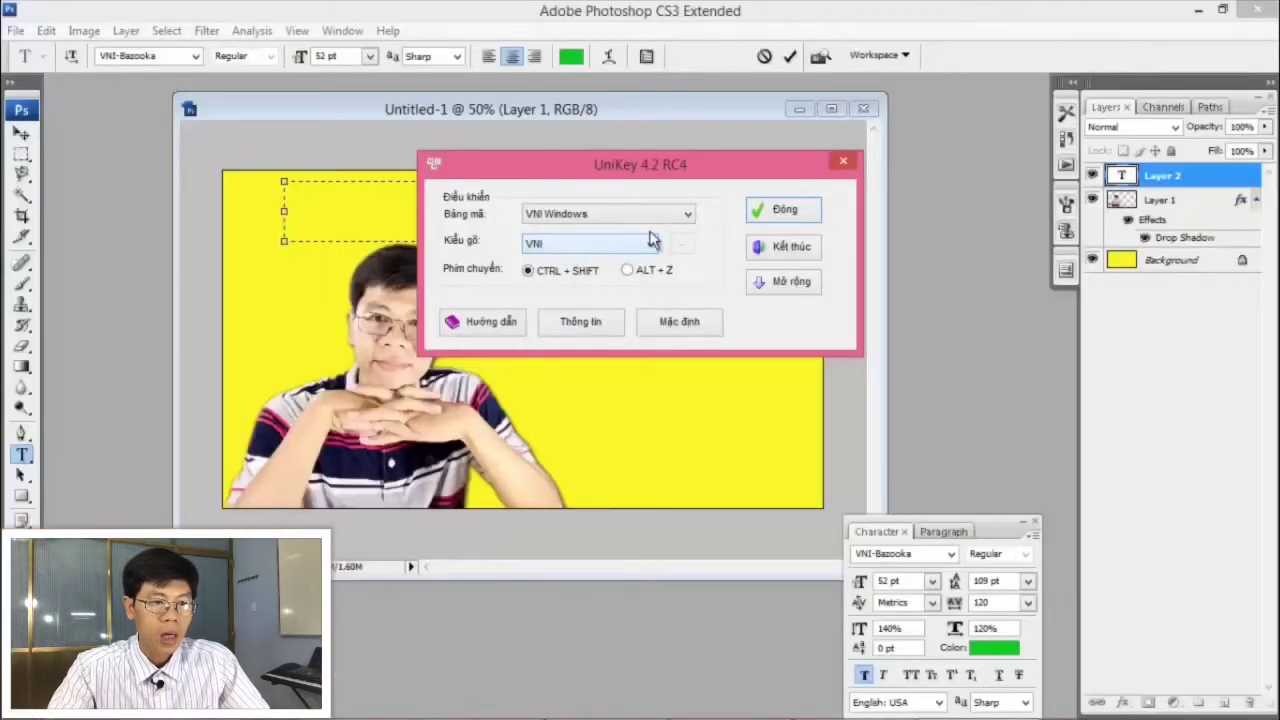
click(785, 212)
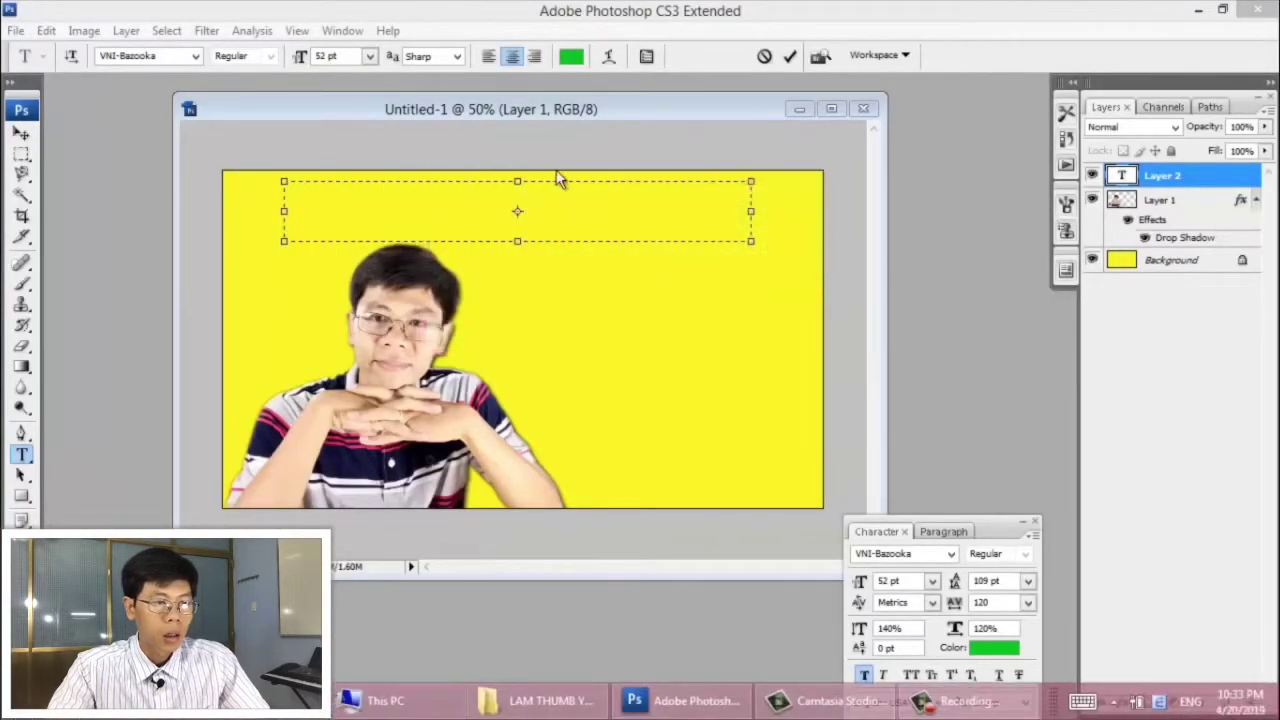
Enter "CÁC KÊNH HỌC TIẾNG ANH" as the title's first line and widen the text box to fit it on one line
click(532, 203)
text(CAC)
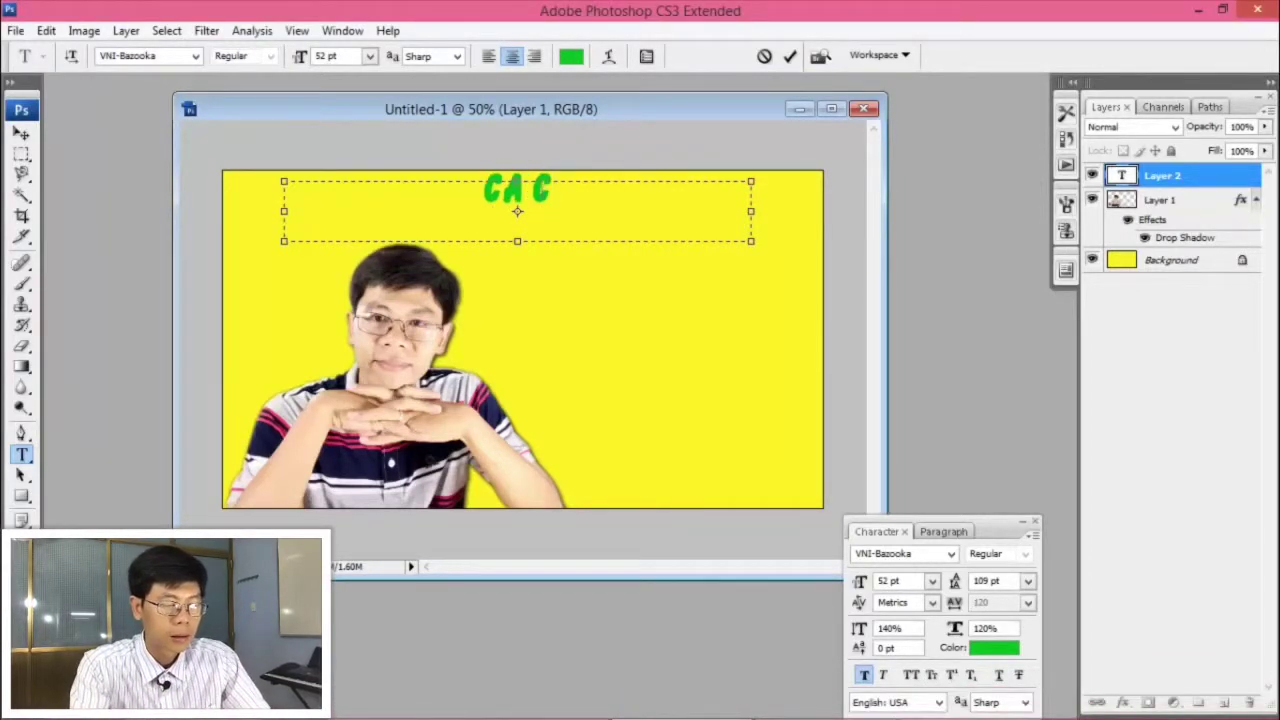
text( KENYH)
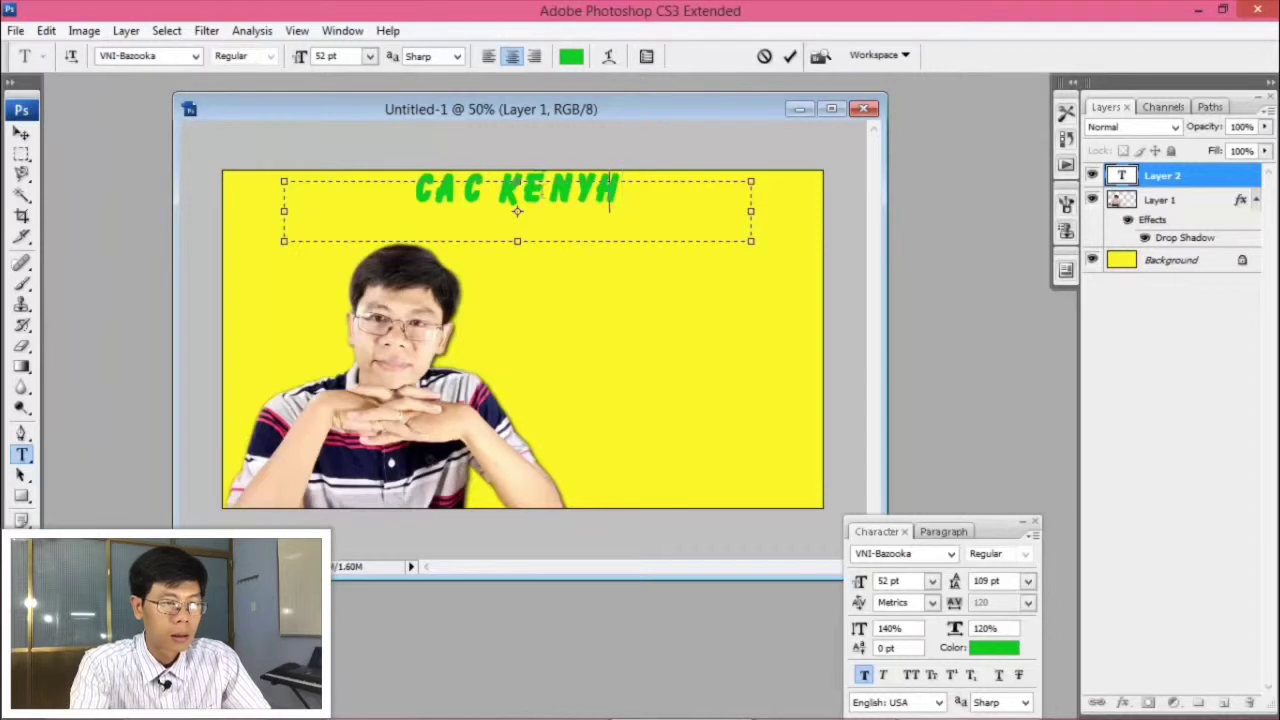
key(BackSpace)
key(BackSpace)
text(H)
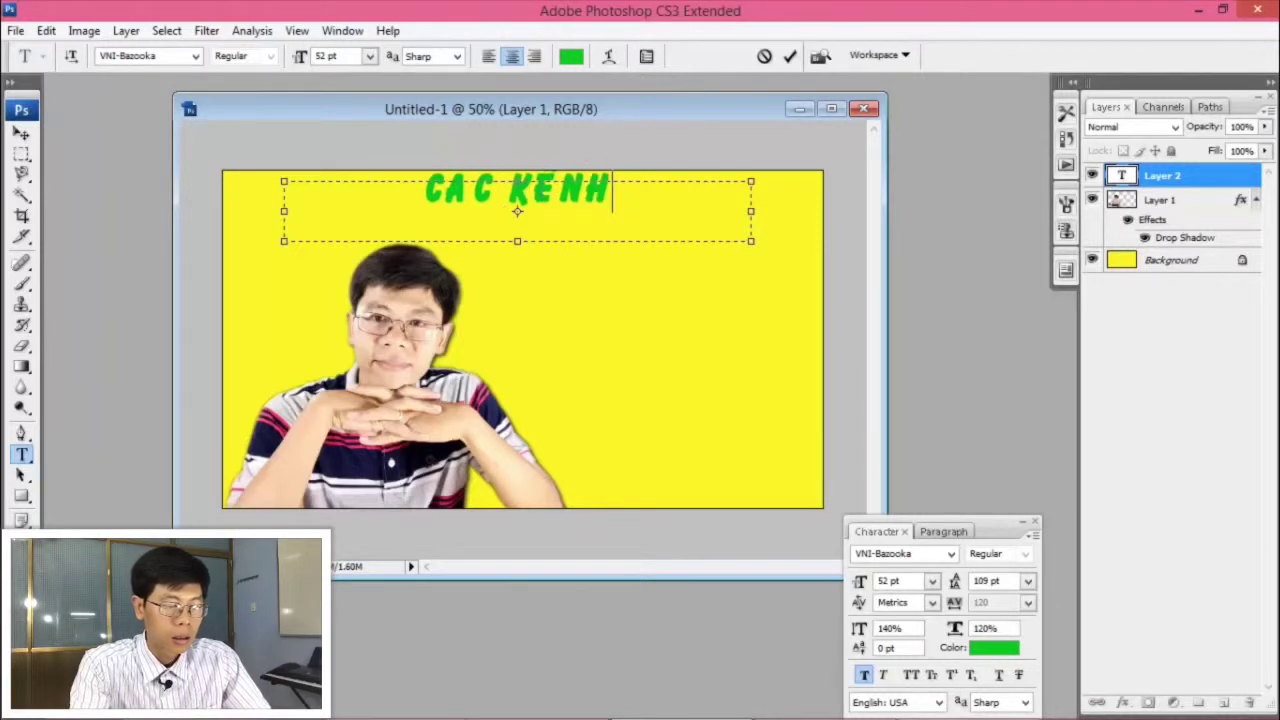
text( HỌC)
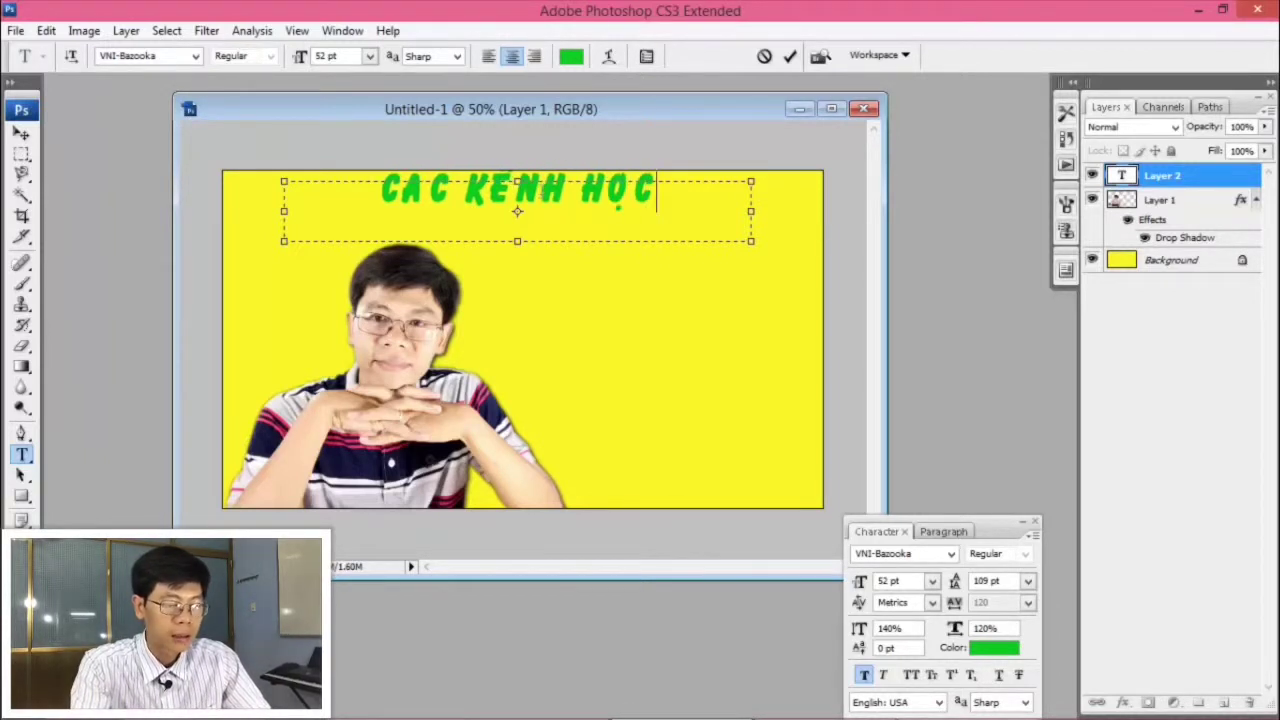
text( TIENG)
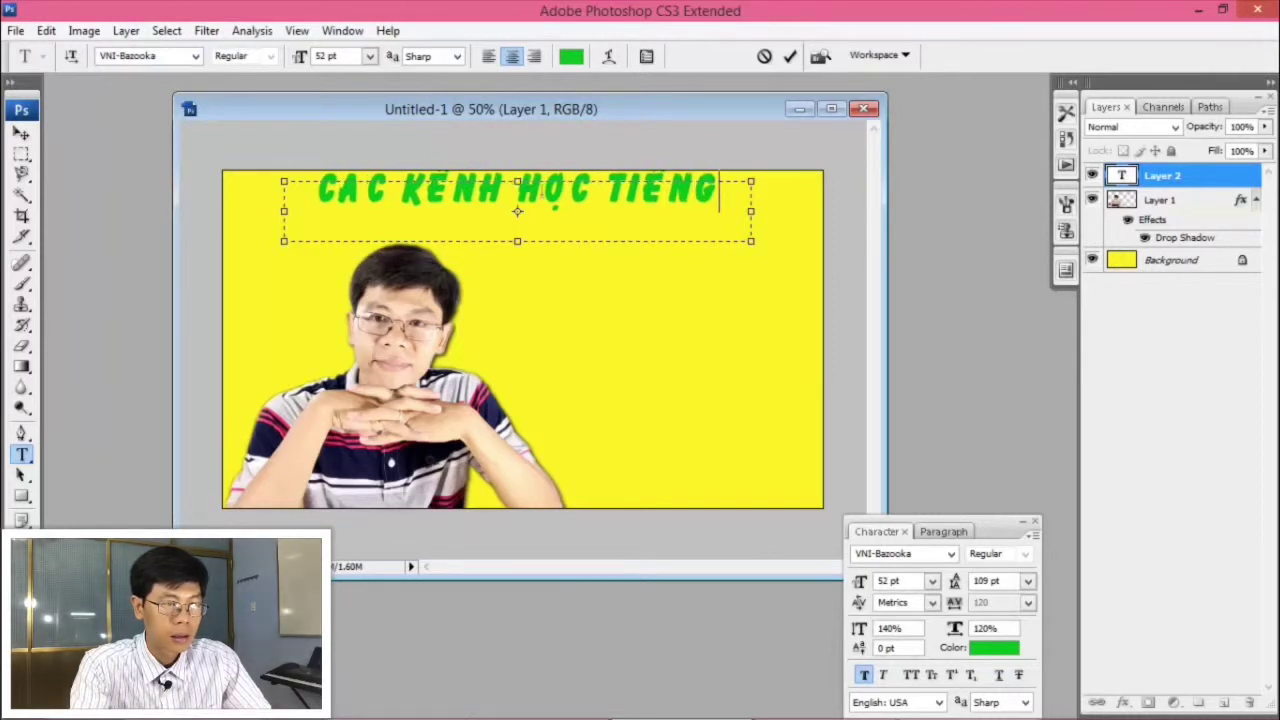
text( AN)
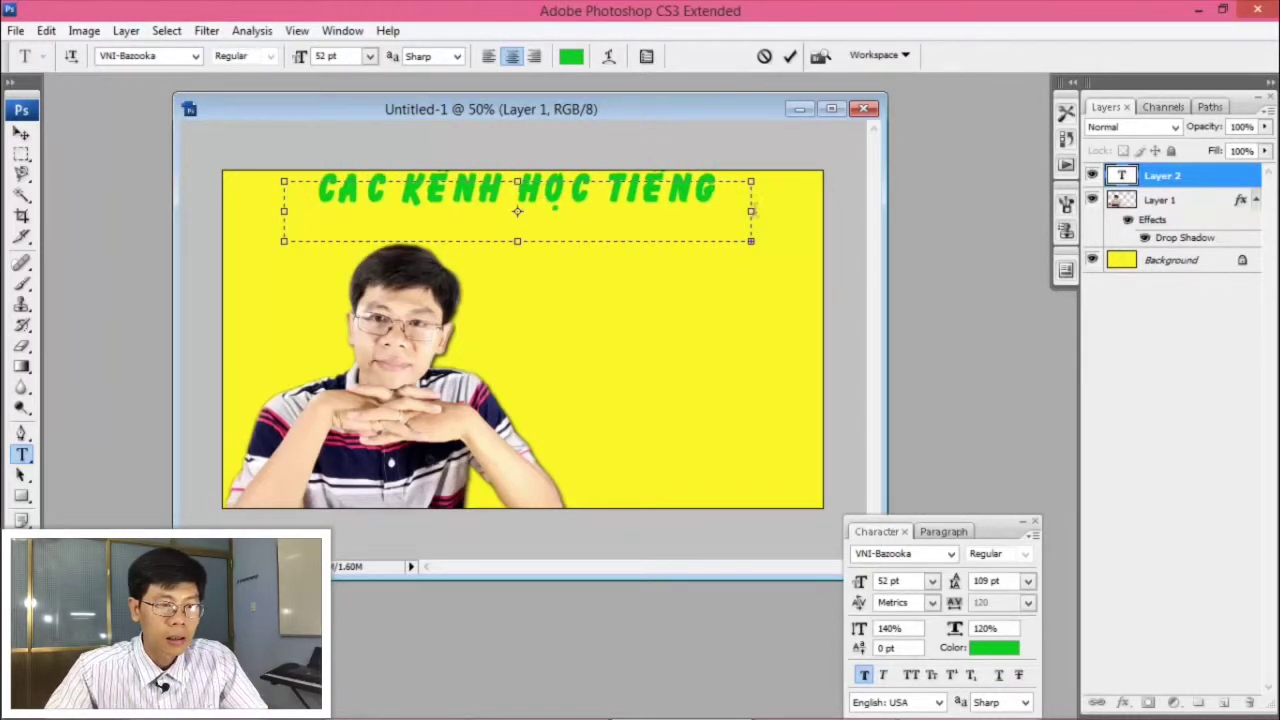
drag(768, 216, 807, 216)
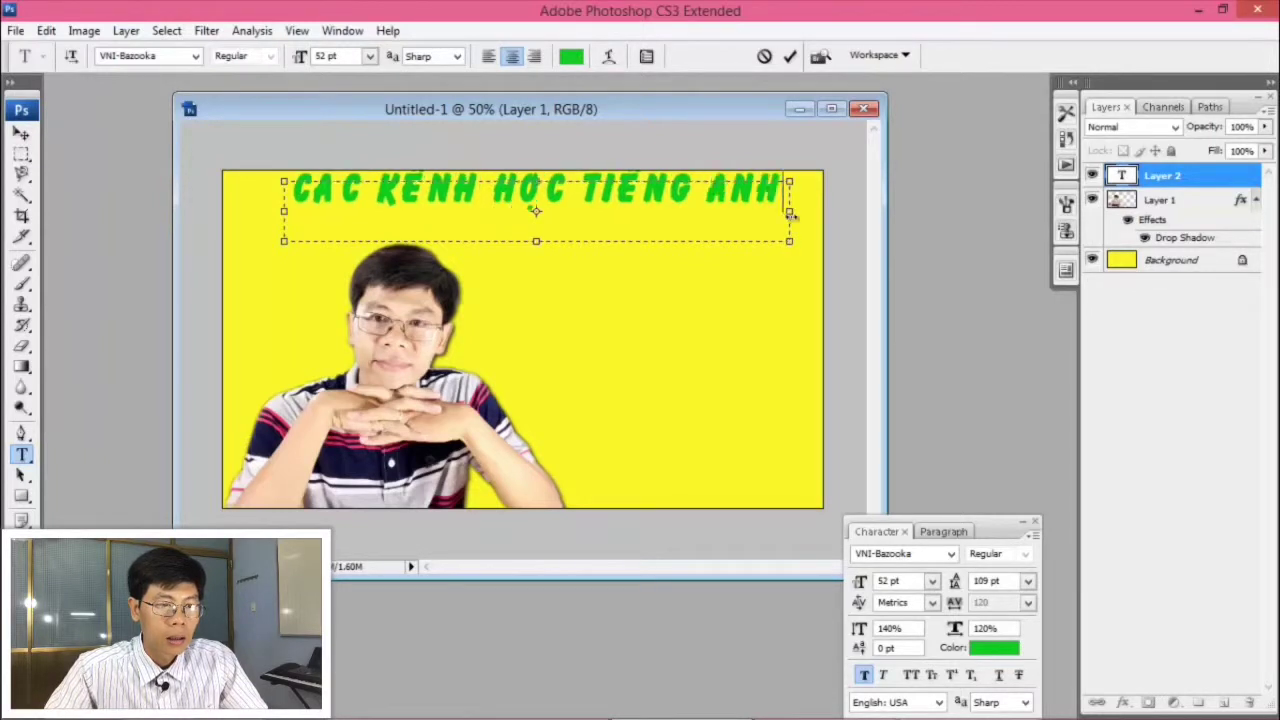
Extend the text box down to about the portrait's chin, add the lines "CHO TRẺ EM" and "HIỆU QUẢ", and commit the text
drag(537, 240, 545, 388)
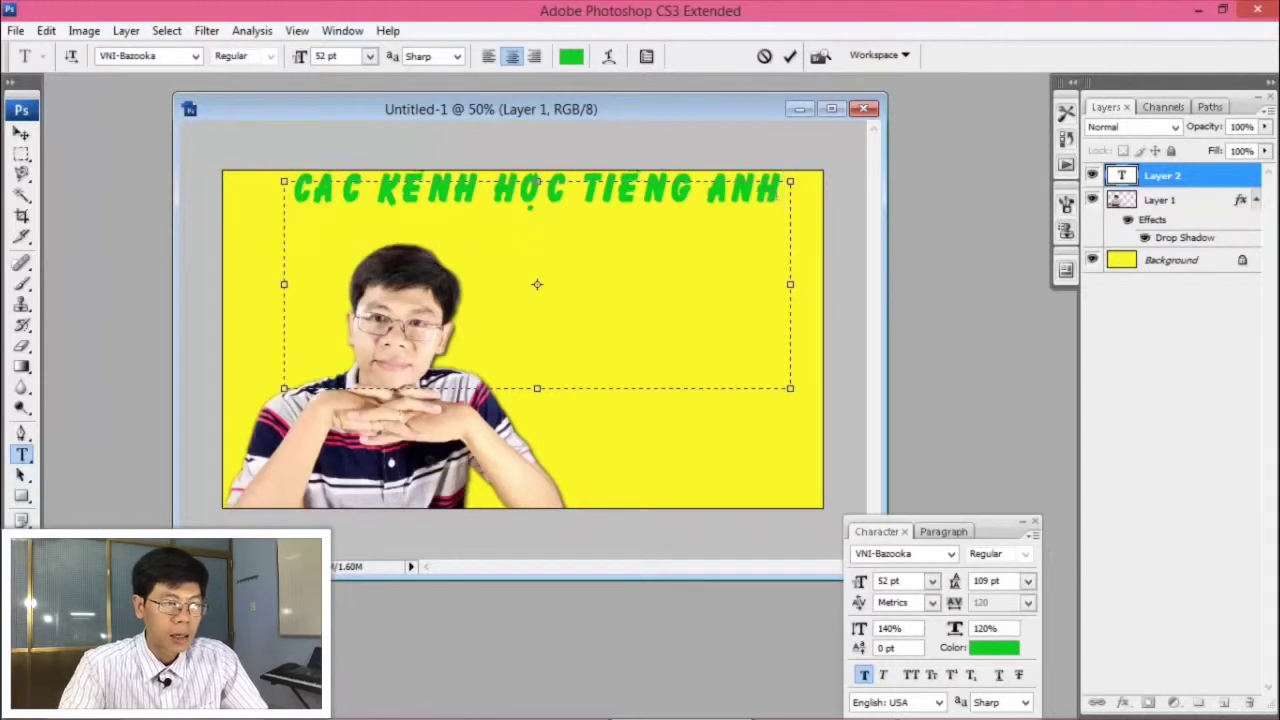
key(Return)
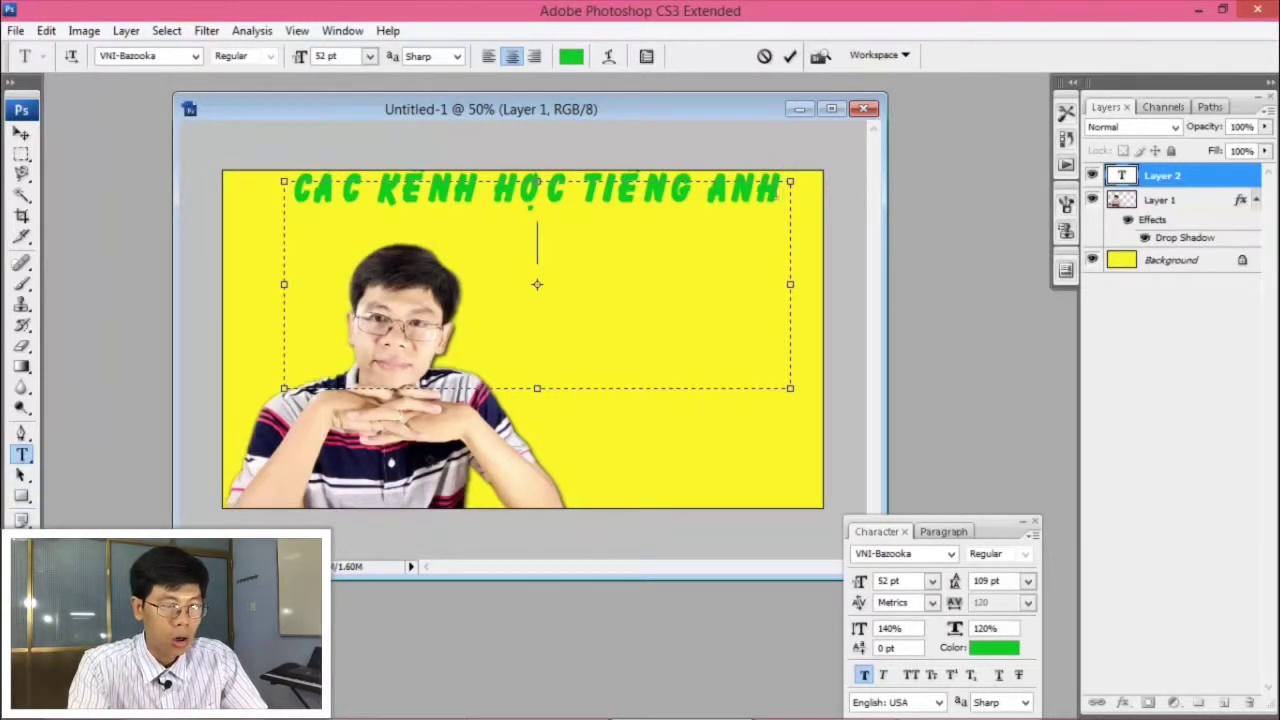
text(CHO TR)
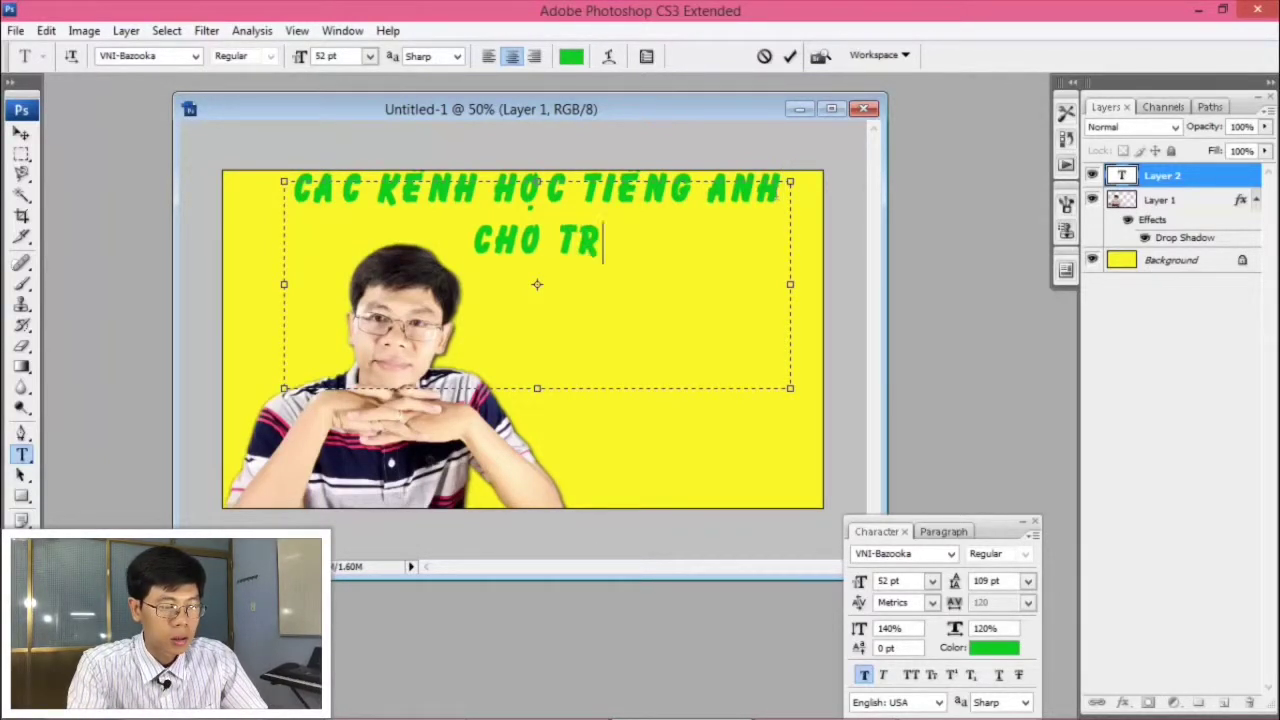
text(Ef)
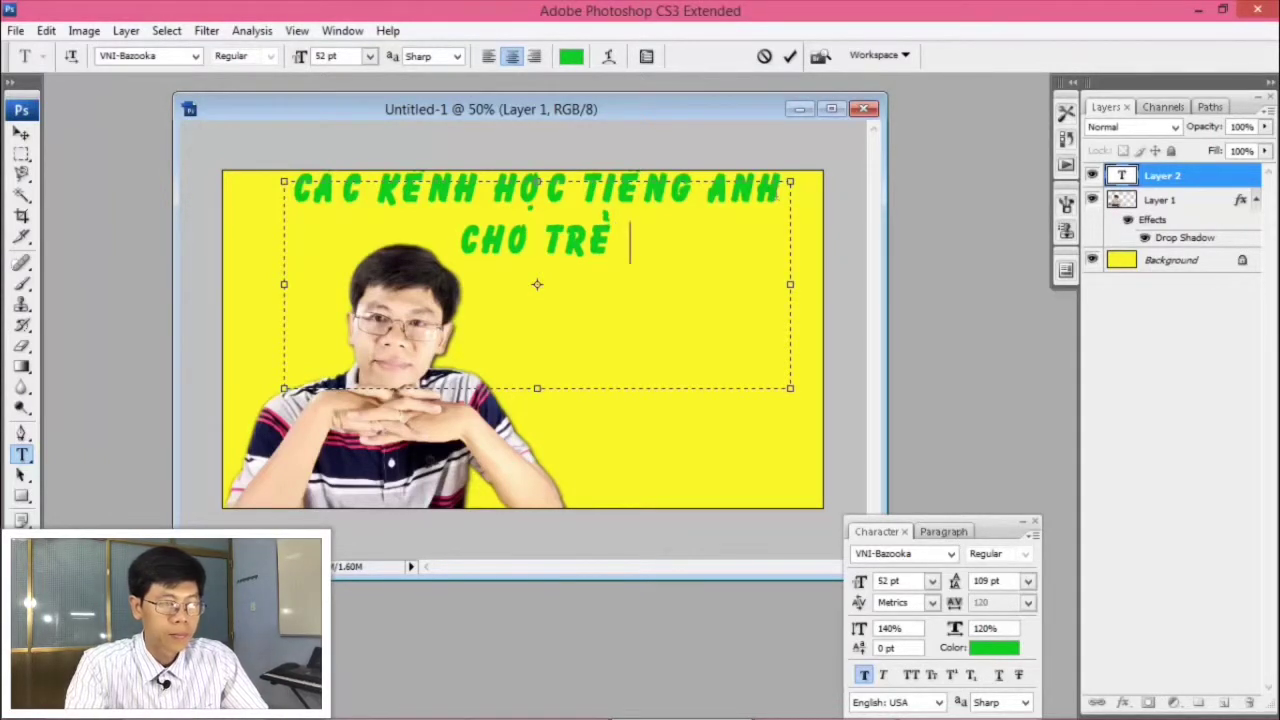
text( E)
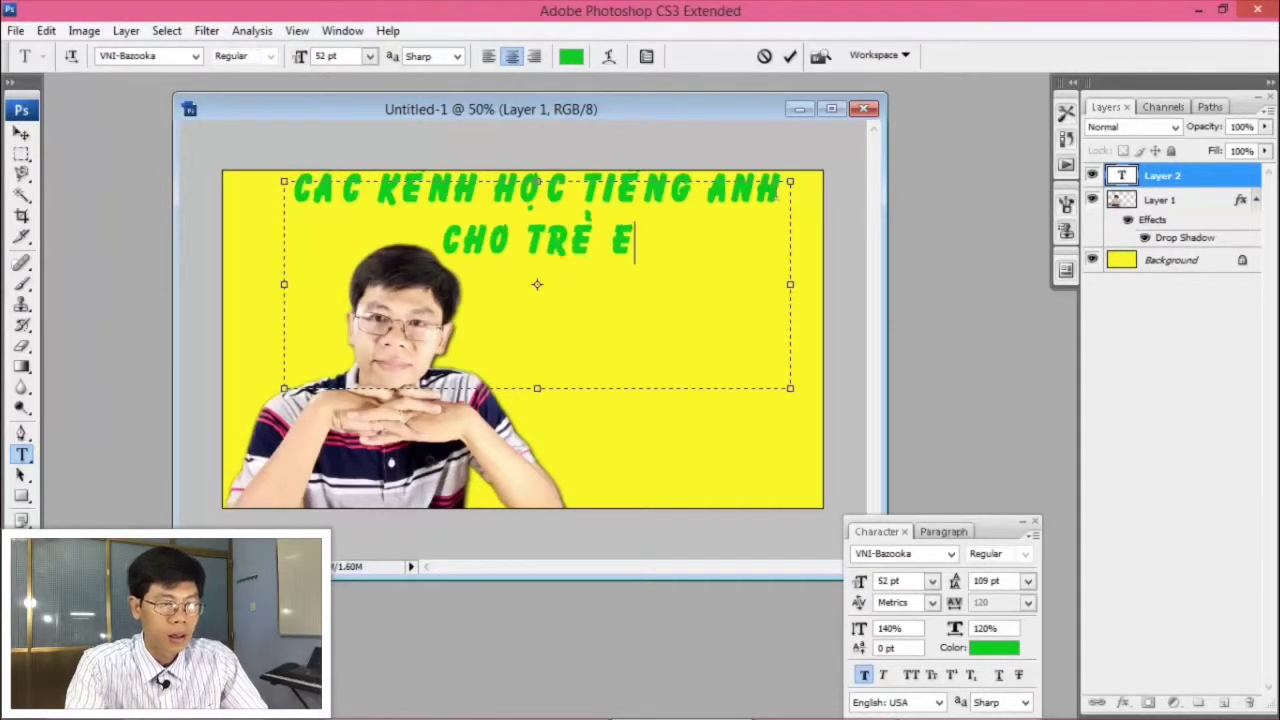
text(MH)
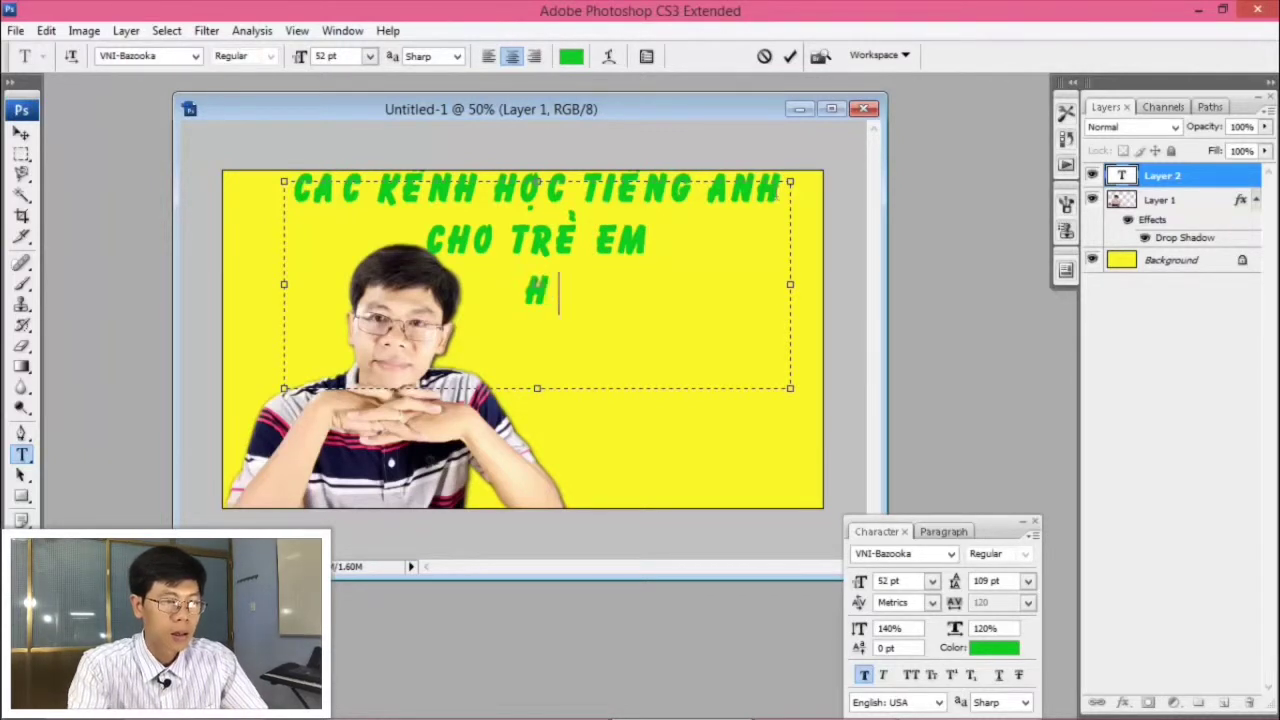
text(IỆU QUẢ)
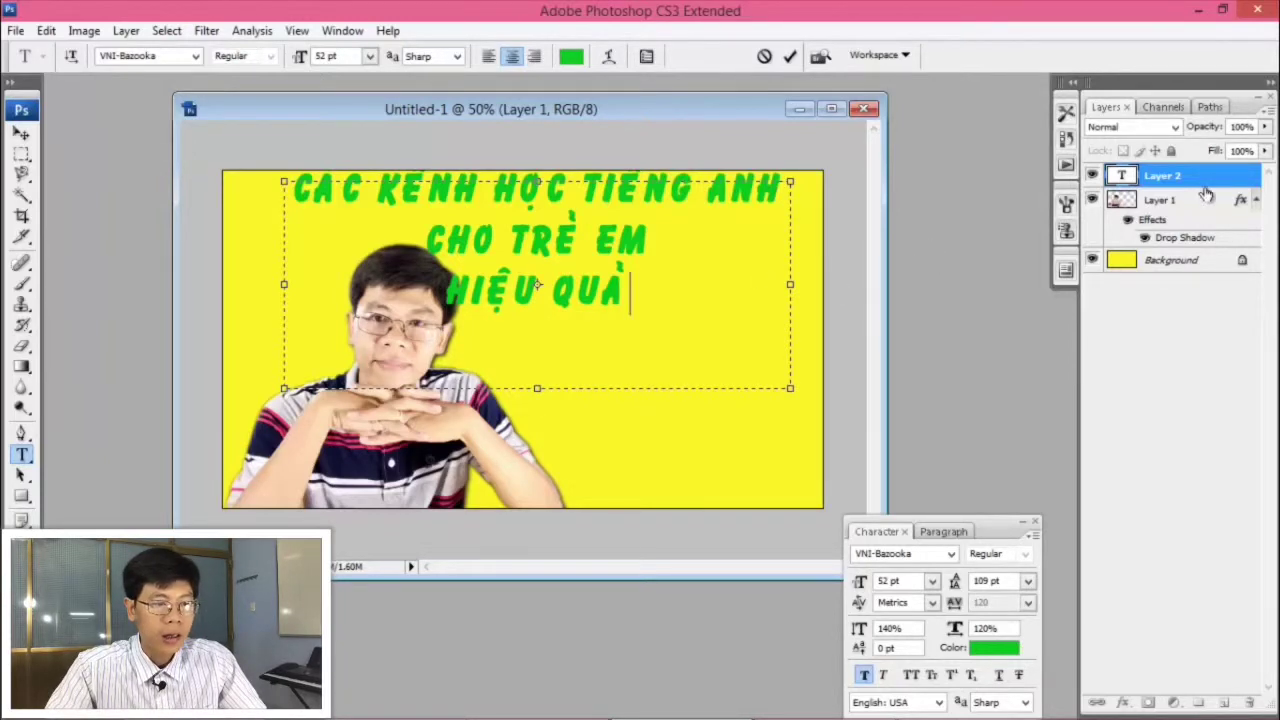
click(1120, 176)
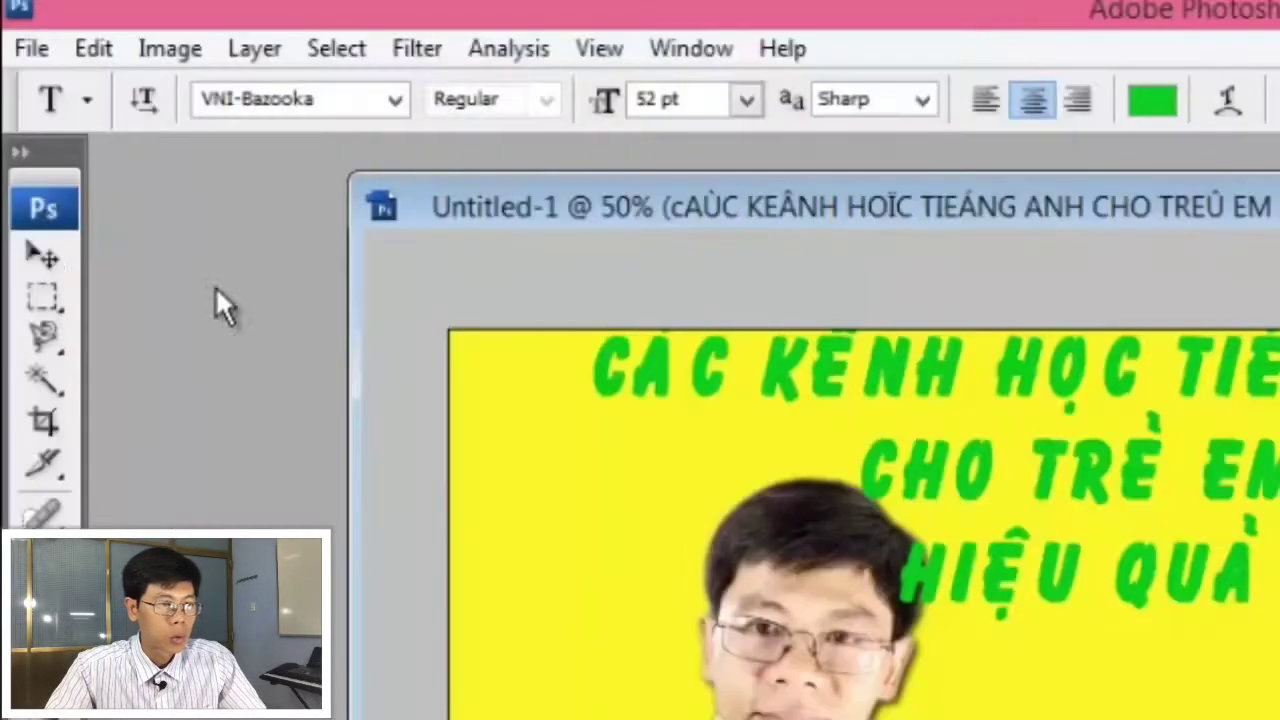
Move the title fully inside the canvas and break its first line before "TIẾNG ANH" to make four lines
click(44, 258)
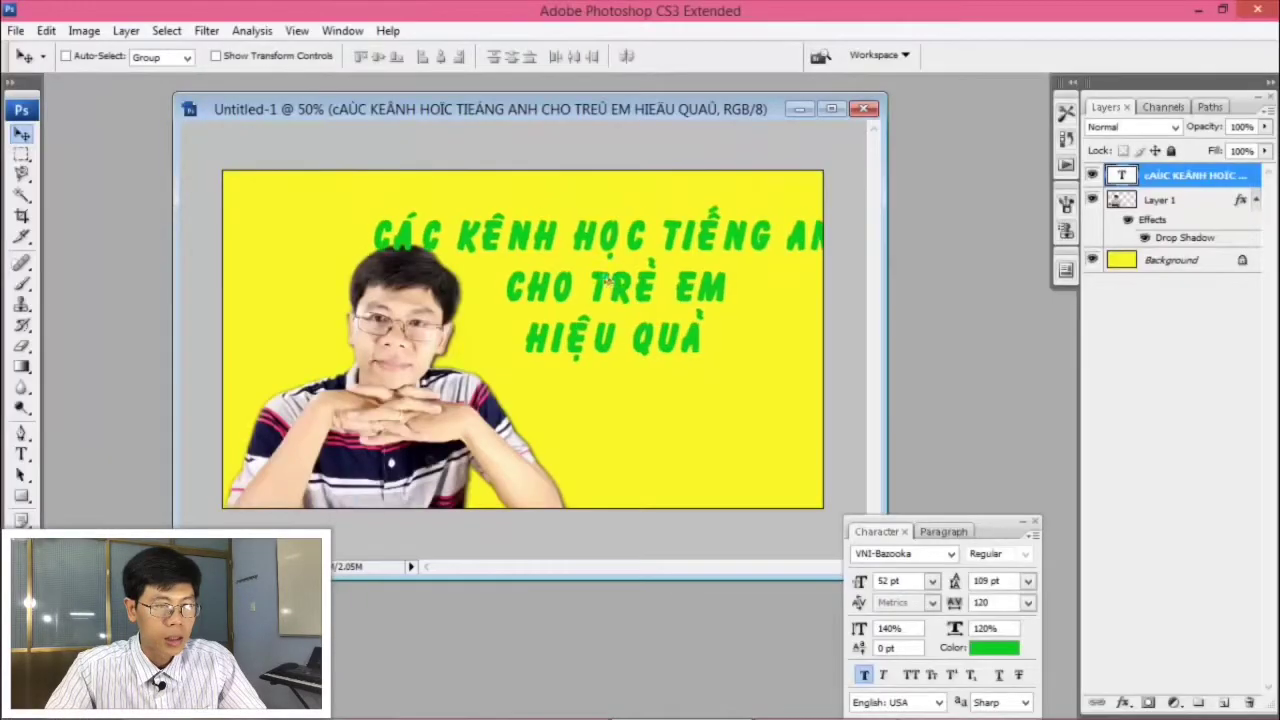
drag(563, 253, 537, 242)
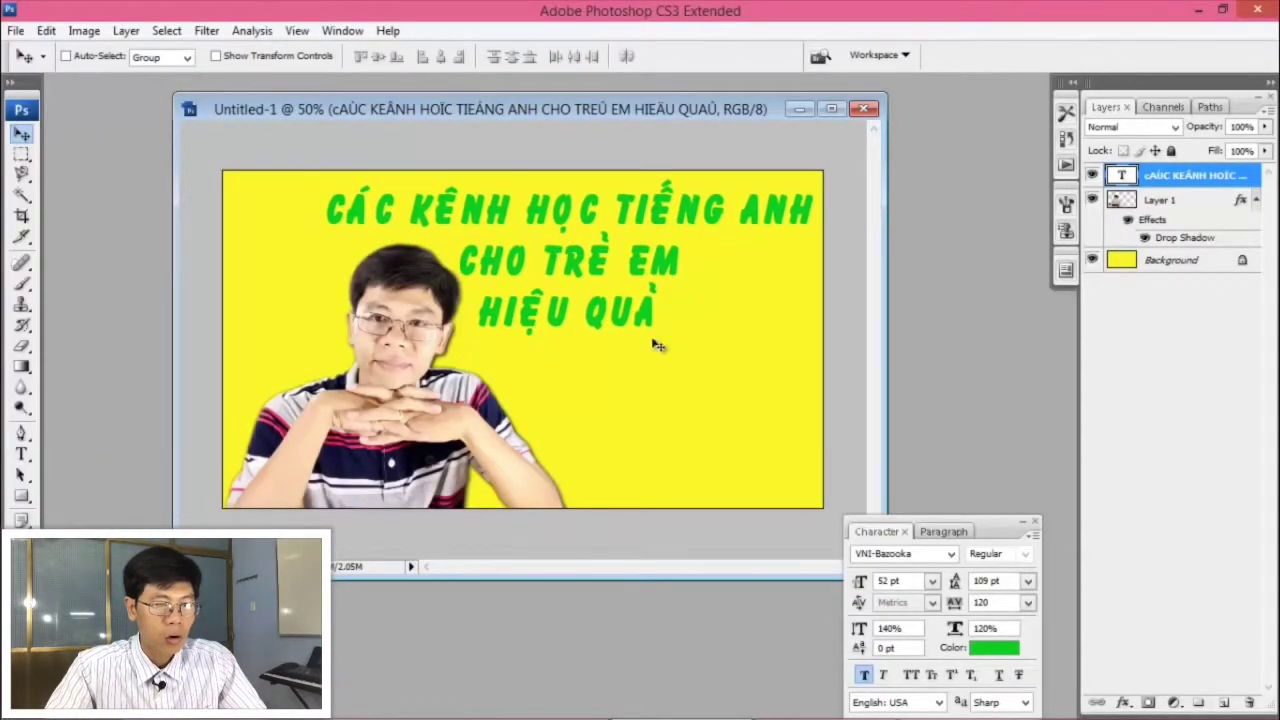
double_click(1120, 176)
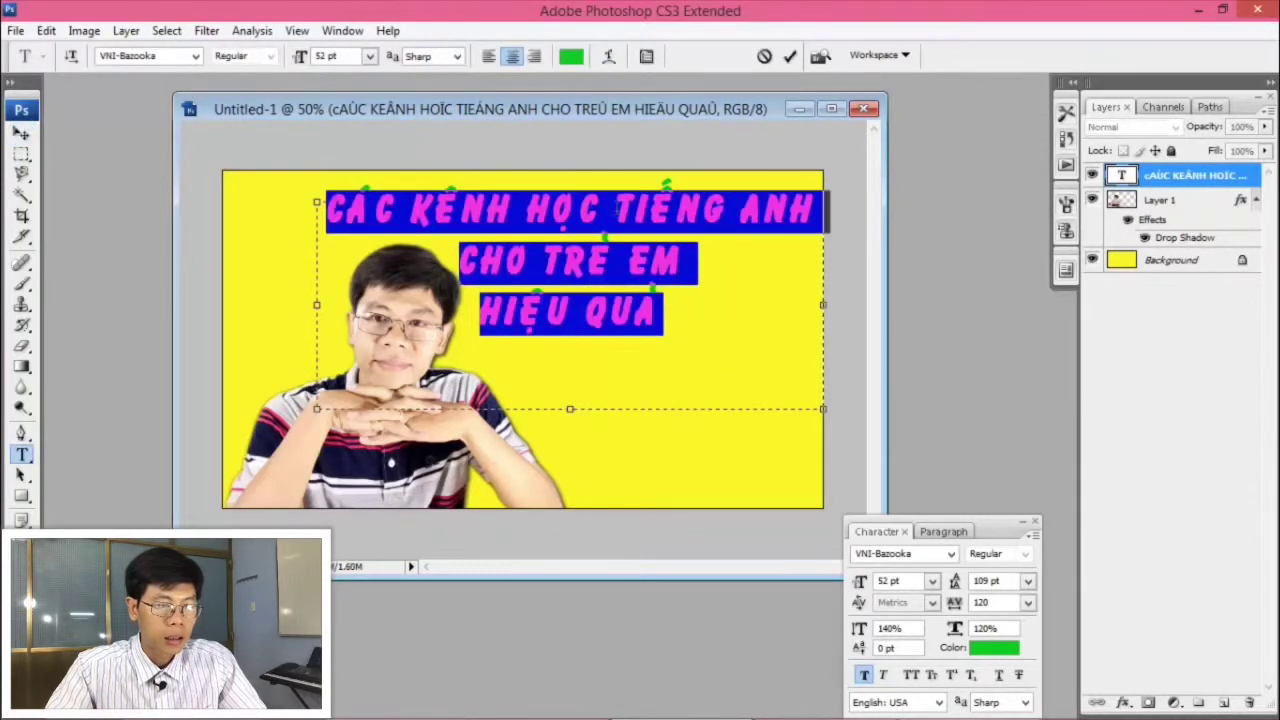
click(688, 243)
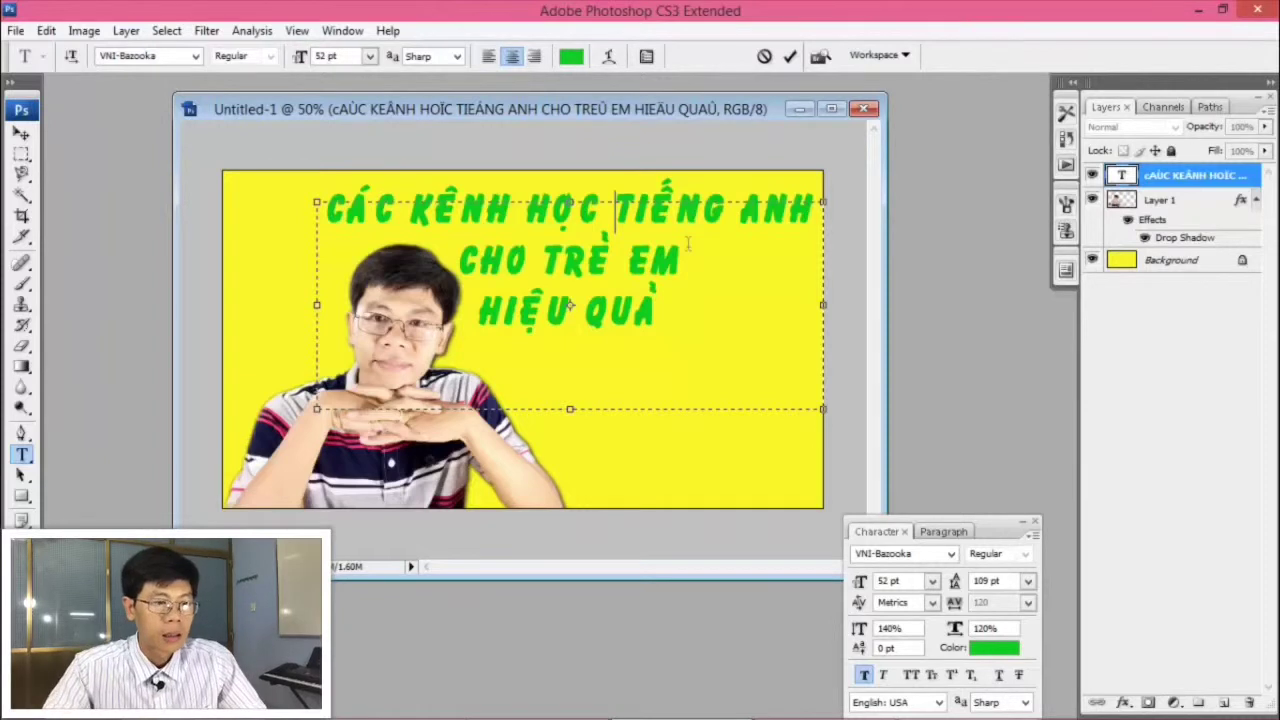
key(Return)
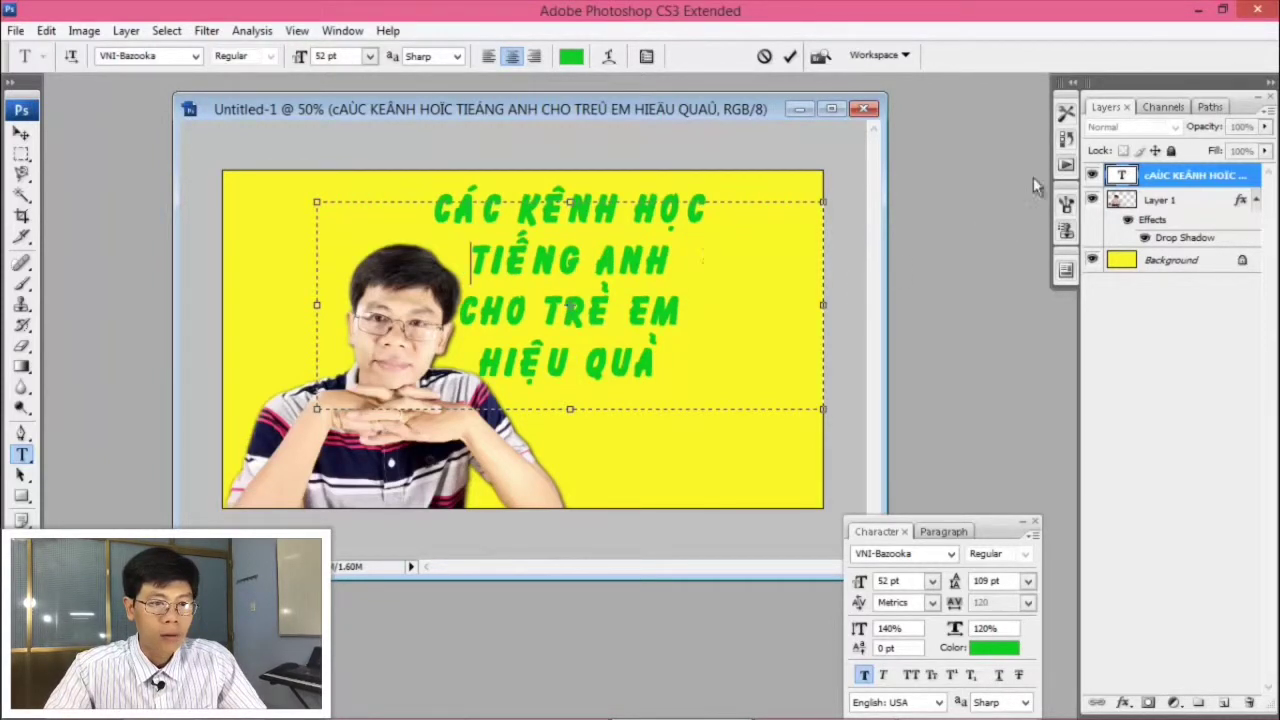
click(1110, 186)
Position the four-line title in the empty yellow area to the right of the portrait
key(v)
drag(632, 260, 670, 280)
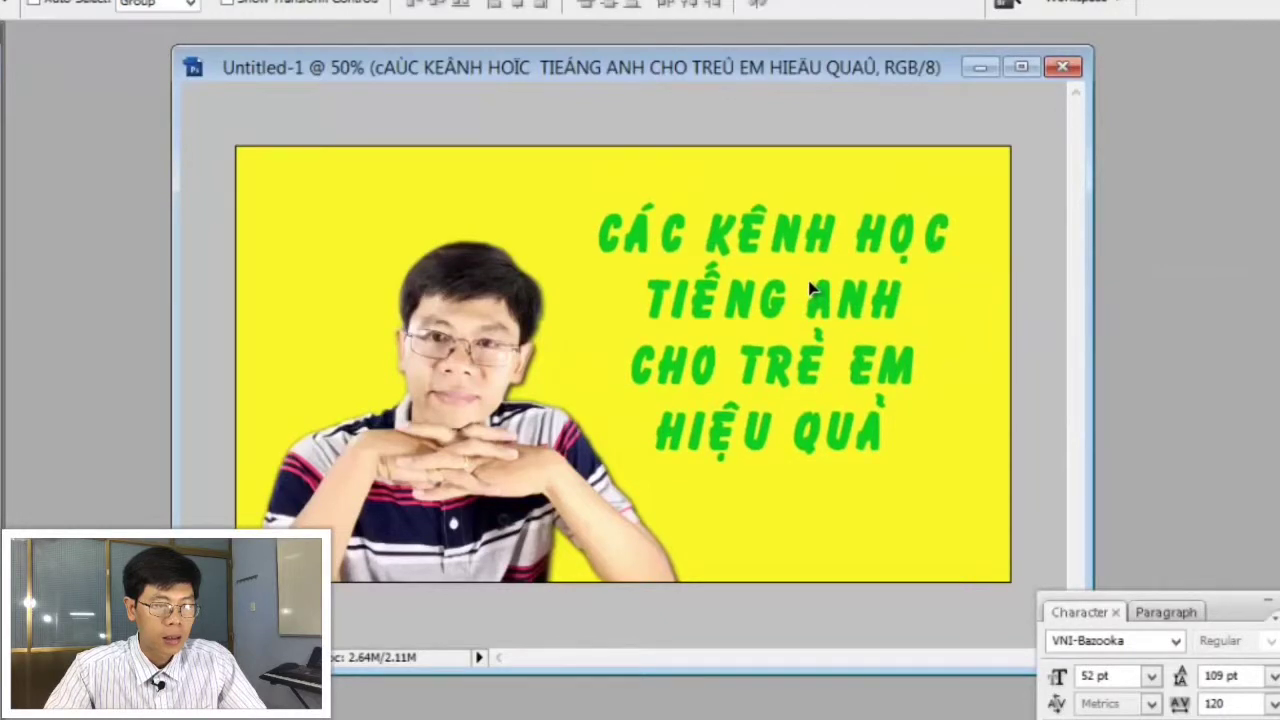
key(Left)
key(Left)
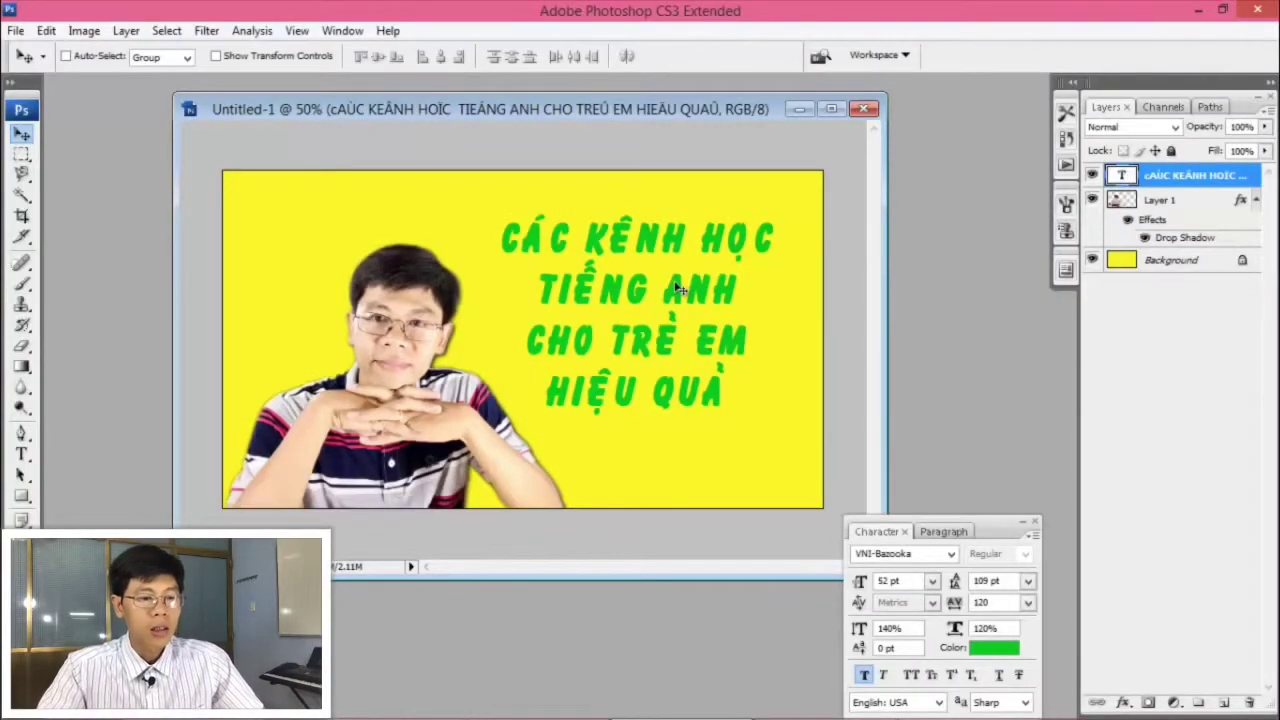
drag(645, 296, 656, 296)
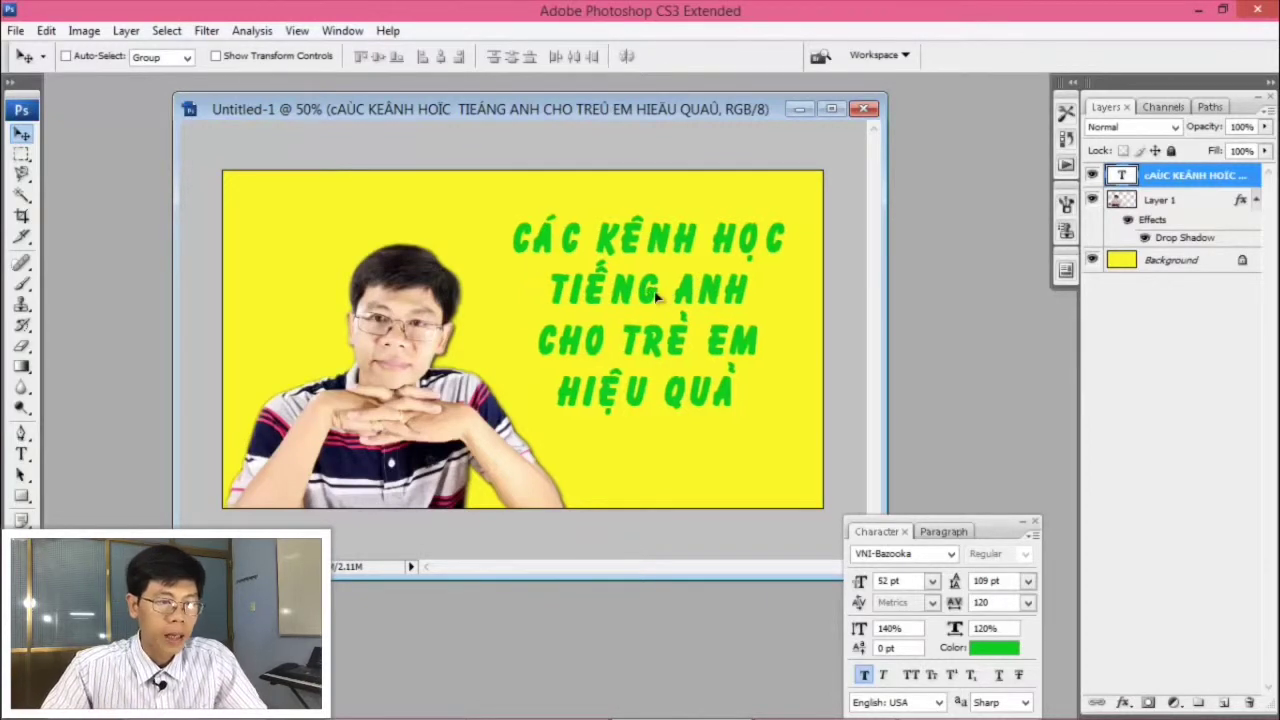
key(shift+Left)
key(shift+Left)
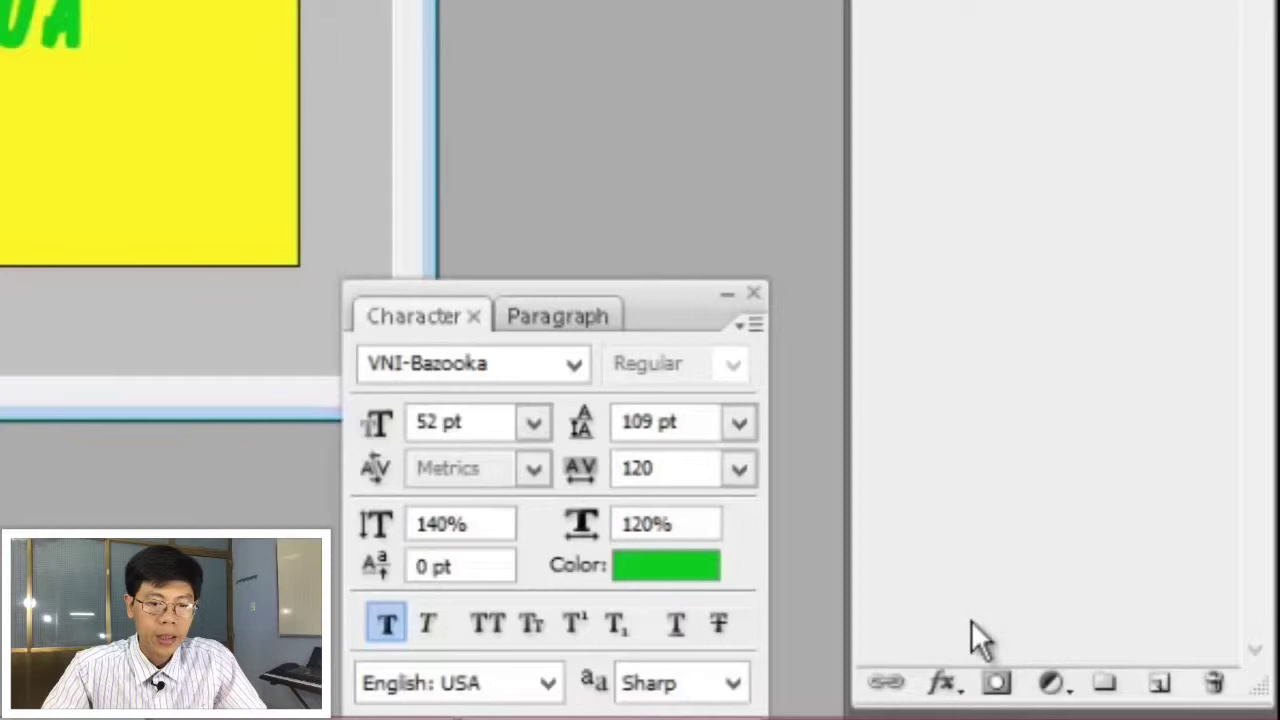
Add a Stroke layer style to the title with Outside position and an off-white color, #fbf8f8
click(945, 683)
click(598, 642)
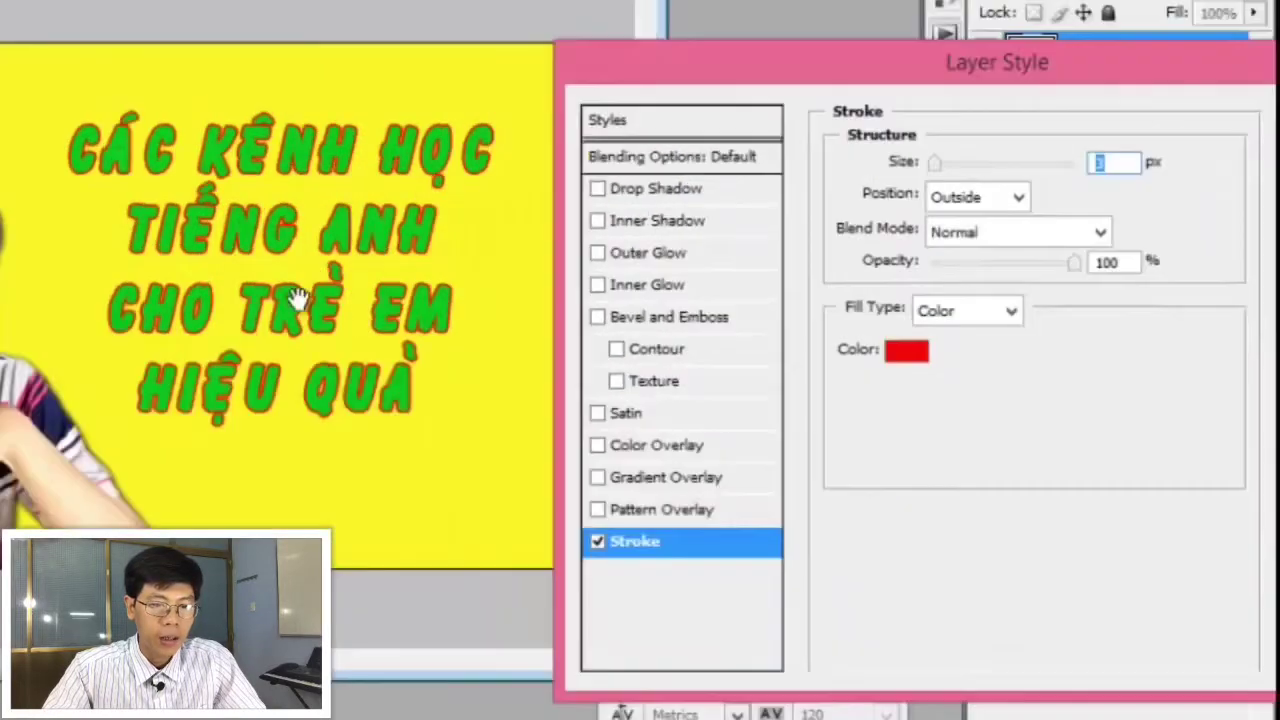
click(913, 353)
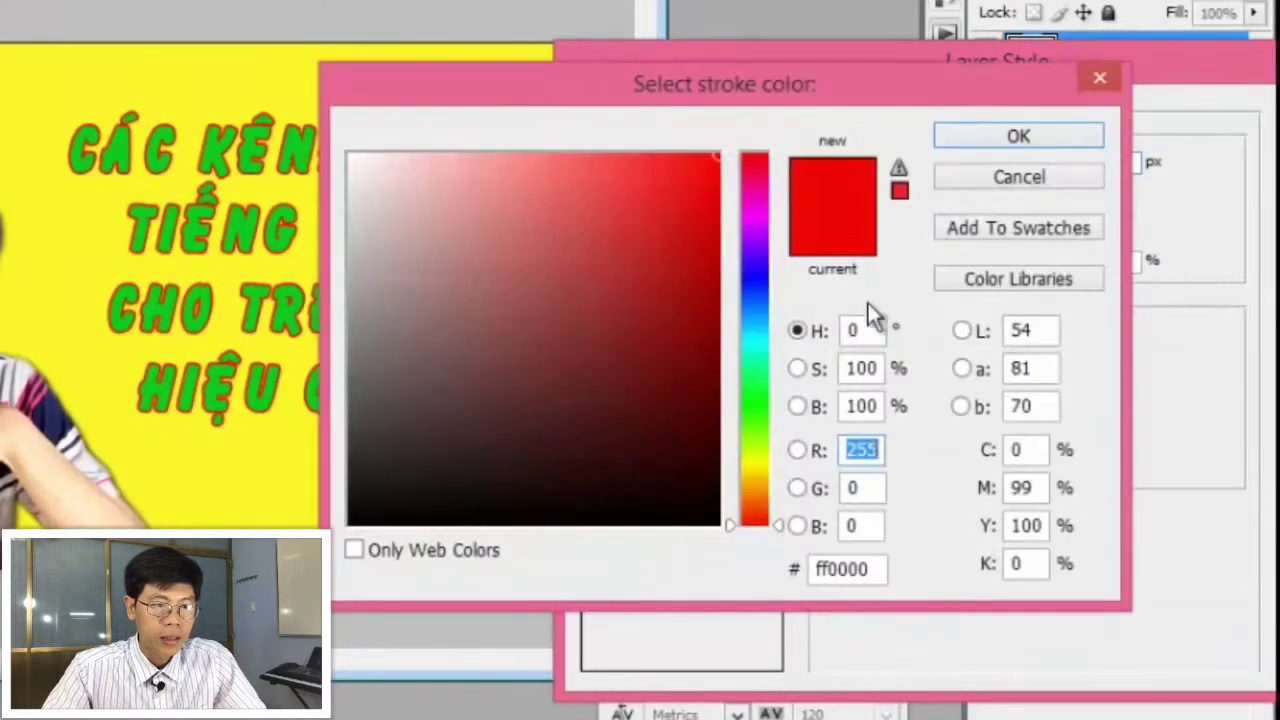
click(352, 160)
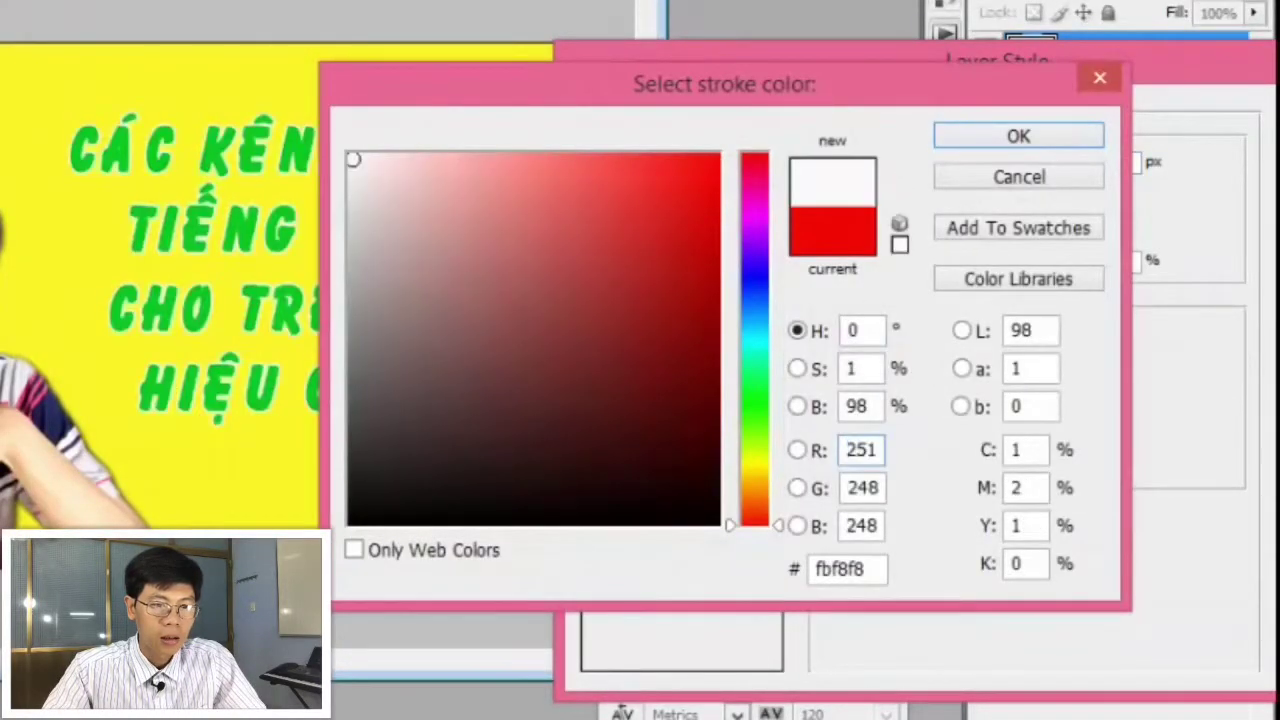
click(1019, 140)
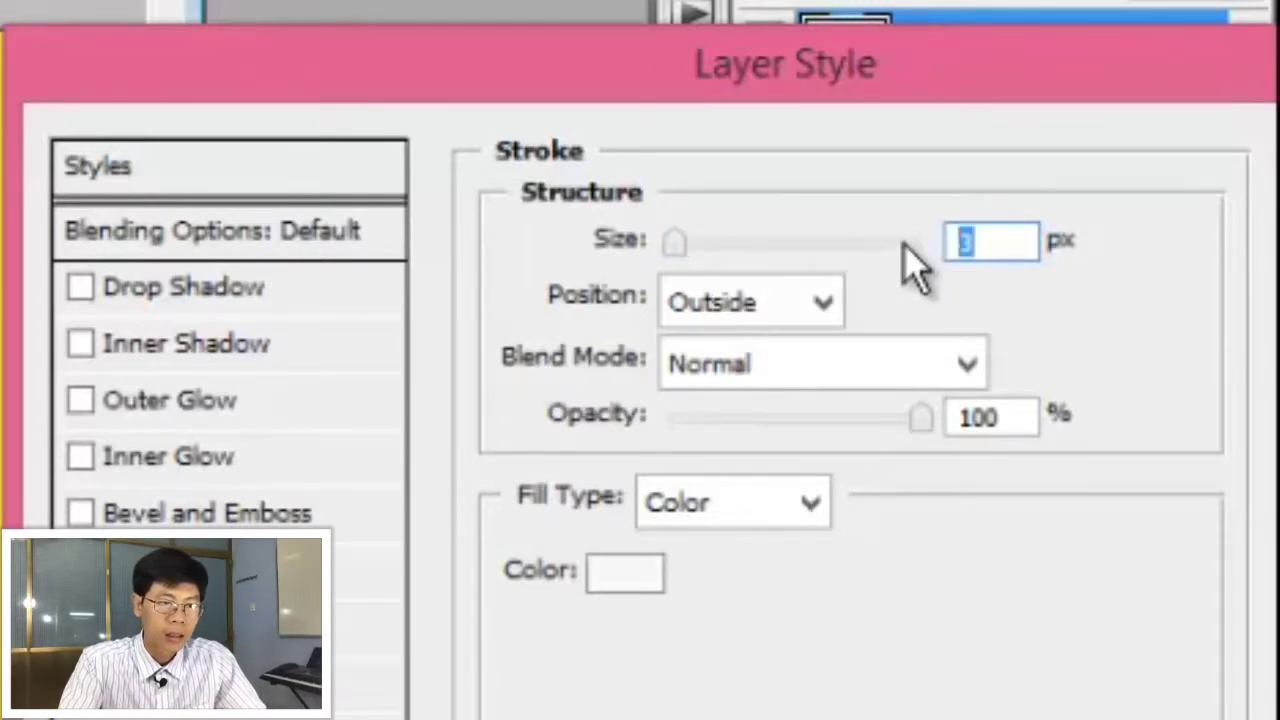
Set the title's stroke size to 9 px and apply the layer style
key(Up)
key(Up)
key(Up)
key(Up)
key(Up)
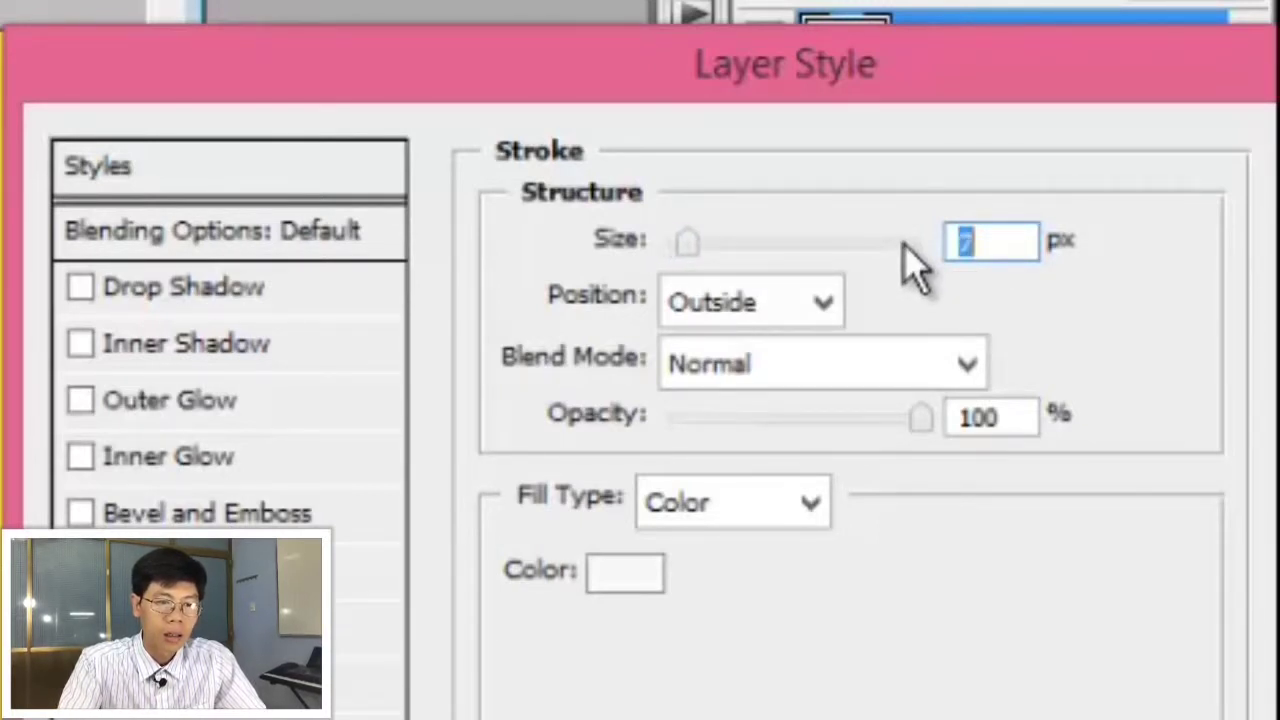
key(Up)
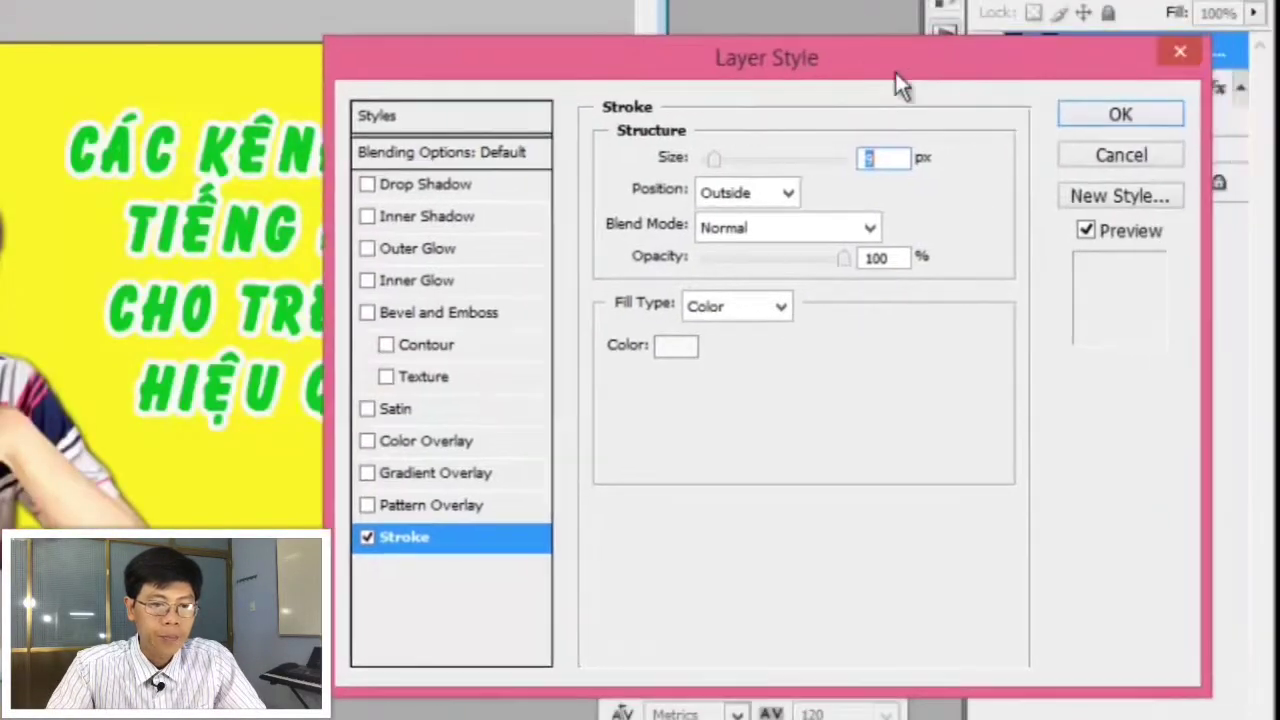
click(1137, 114)
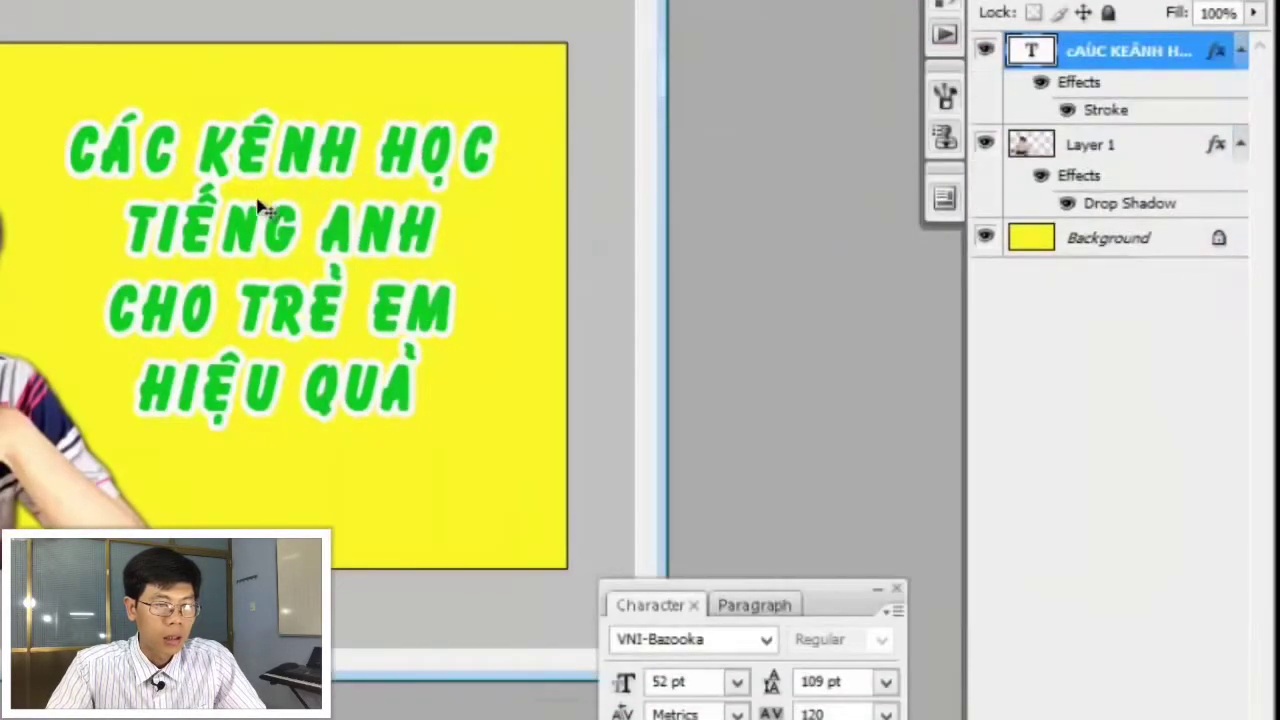
Select the title layer from the canvas and shift it slightly right and up beside the portrait
right_click(260, 208)
click(300, 228)
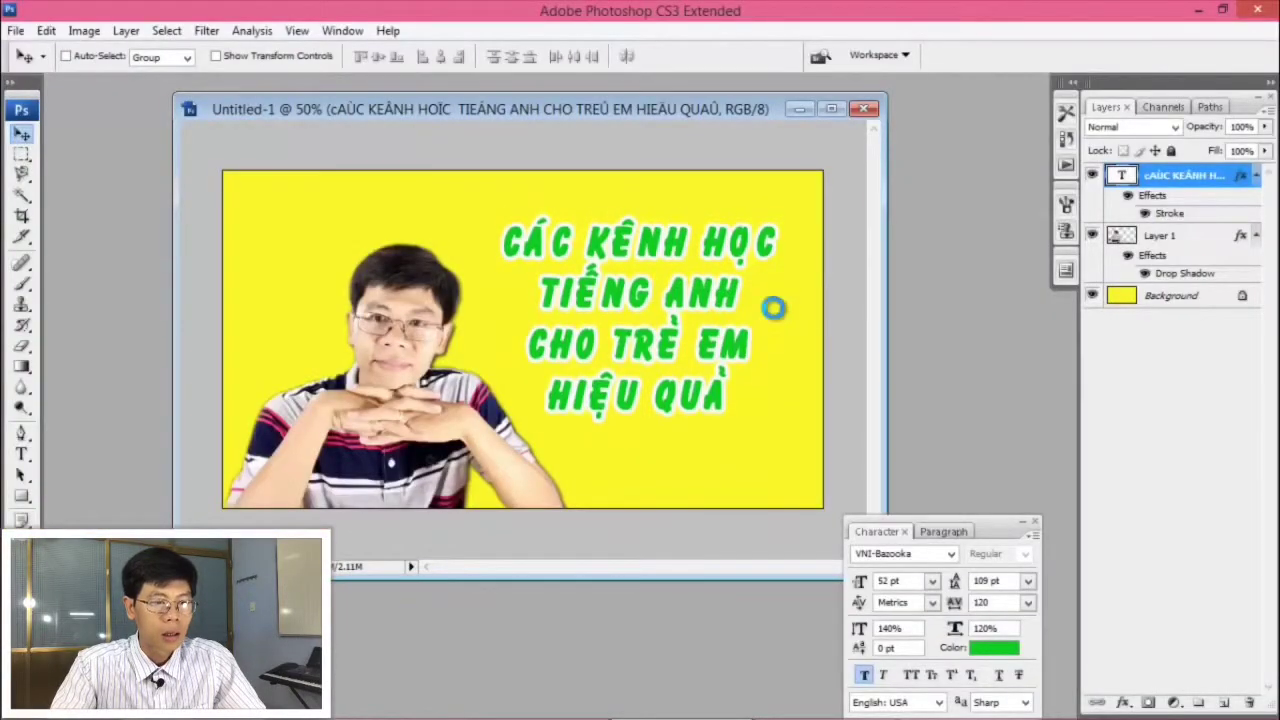
key(Right)
key(Right)
key(Right)
key(Right)
key(Right)
key(Right)
key(Right)
key(Right)
key(Right)
key(Right)
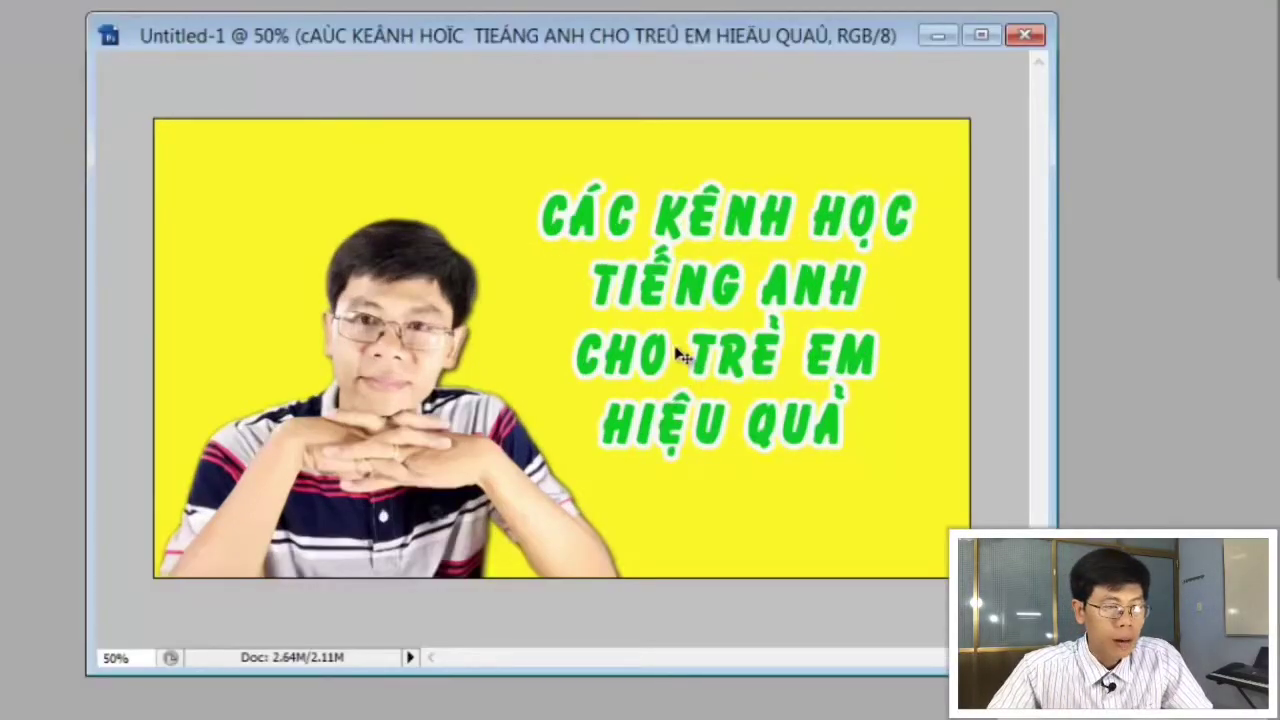
right_click(688, 305)
click(737, 317)
drag(739, 277, 740, 283)
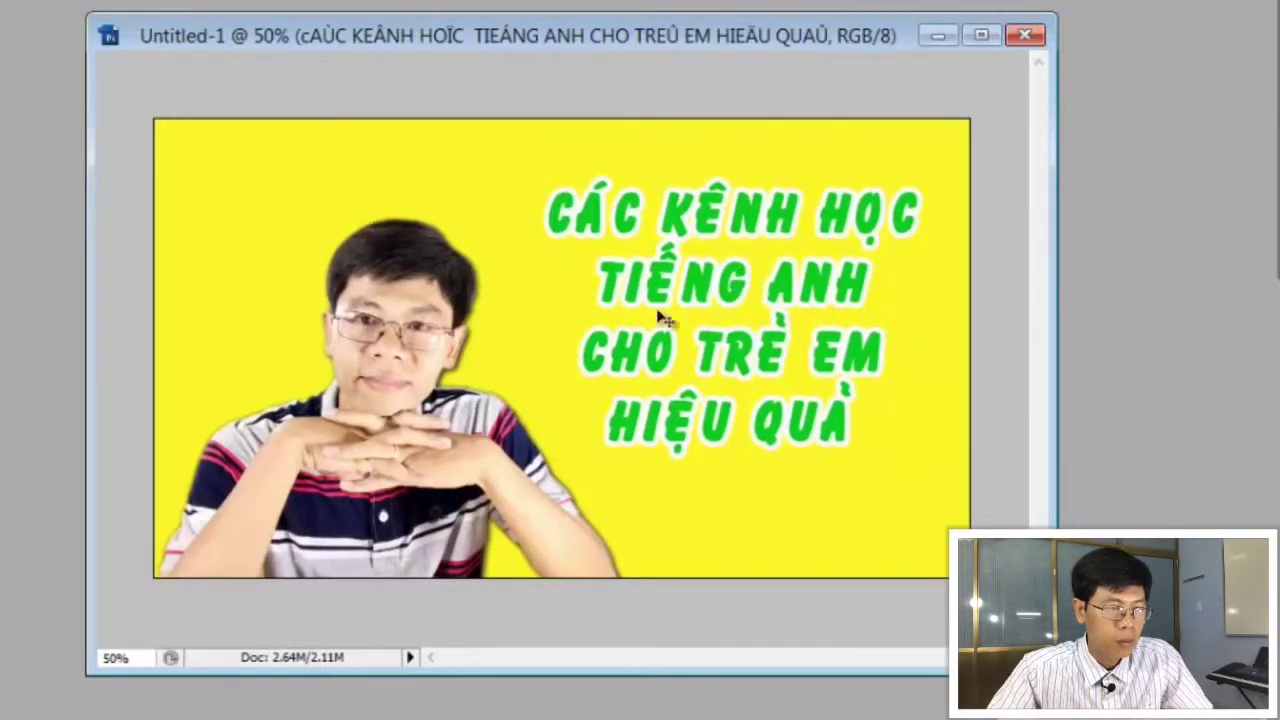
Select the portrait layer from the canvas and shift it slightly right, adjusting its distance from the canvas's left edge
right_click(417, 318)
click(456, 331)
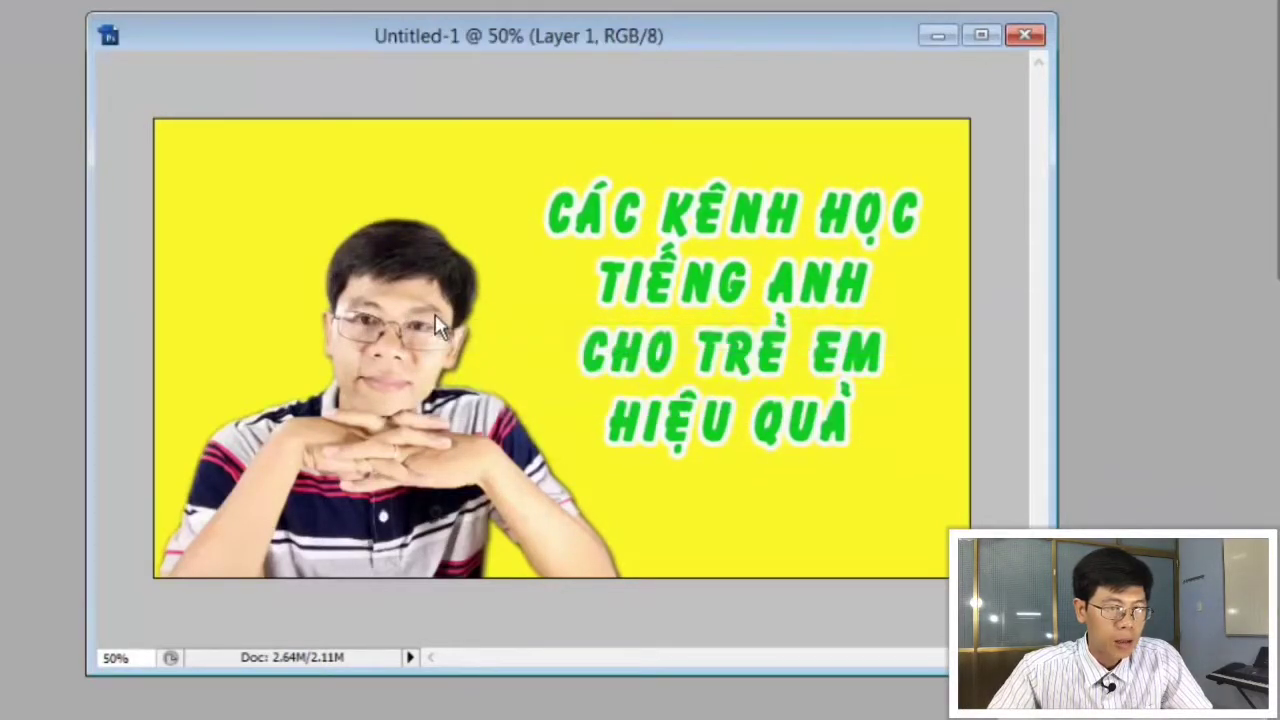
drag(435, 314, 471, 314)
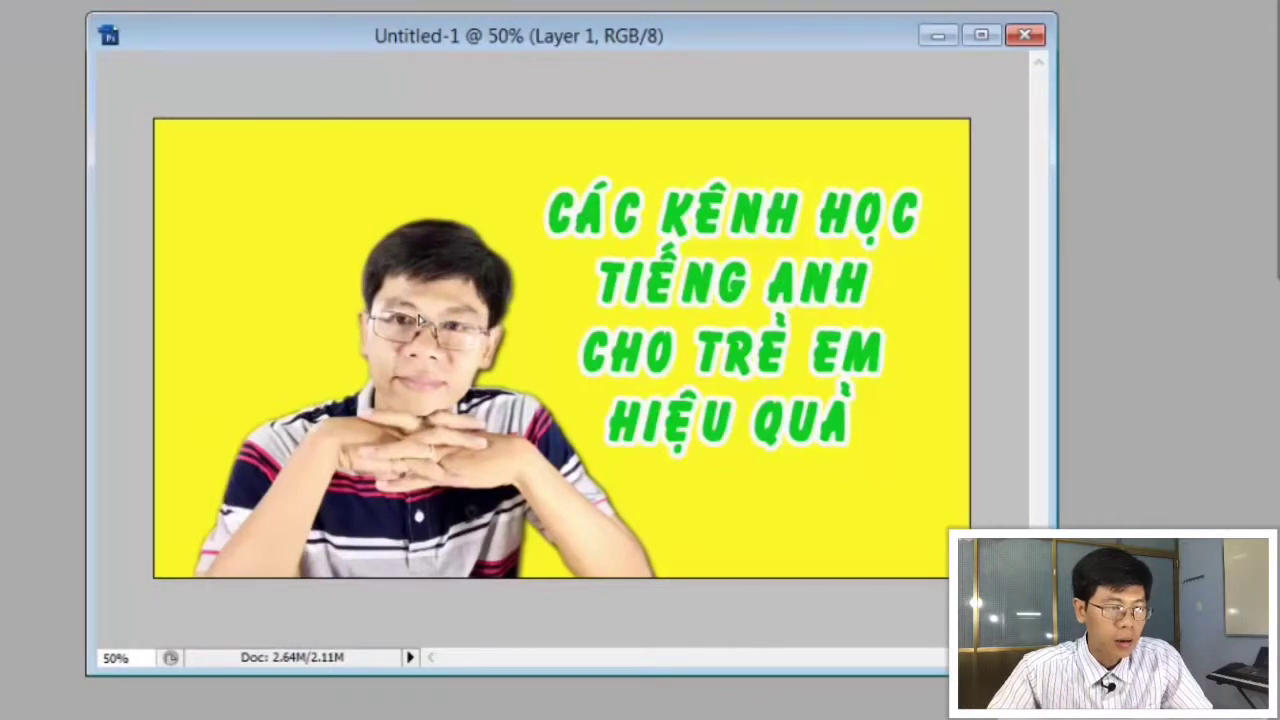
key(shift+Left)
key(shift+Left)
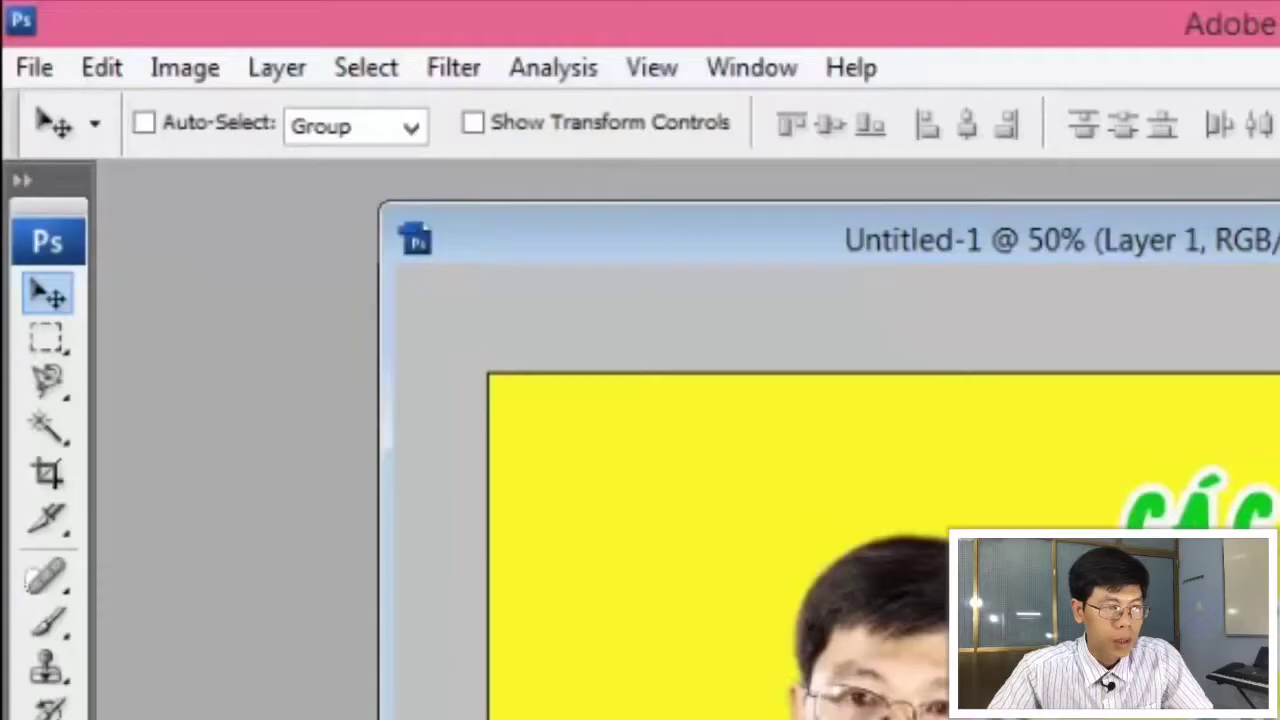
Start saving the thumbnail document and choose JPEG (*.JPG;*.JPEG;*.JPE) as the file format
click(45, 74)
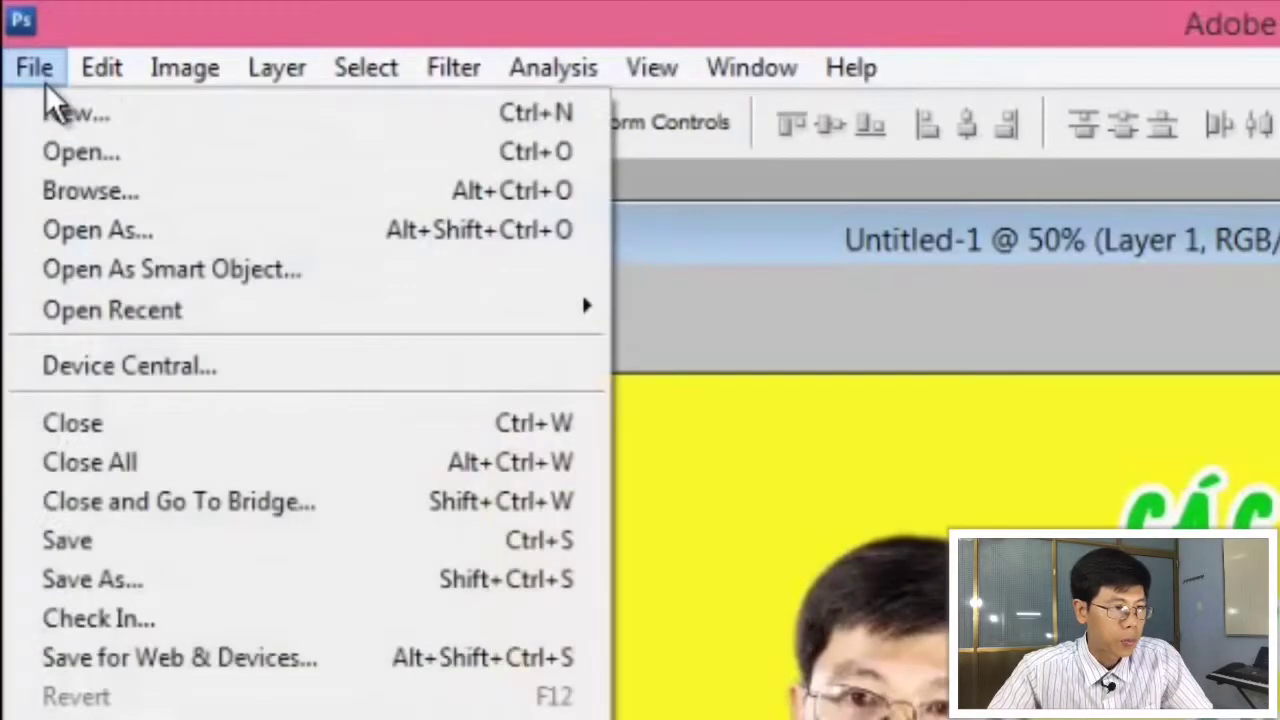
click(101, 545)
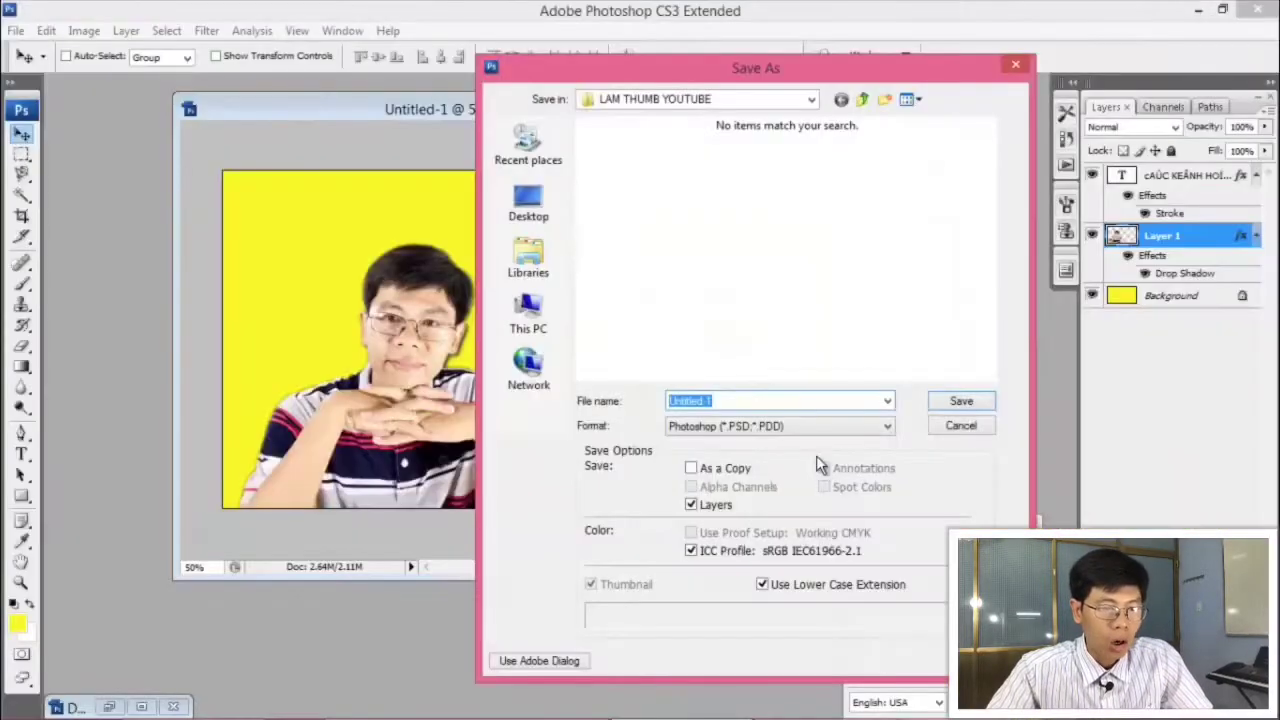
click(758, 437)
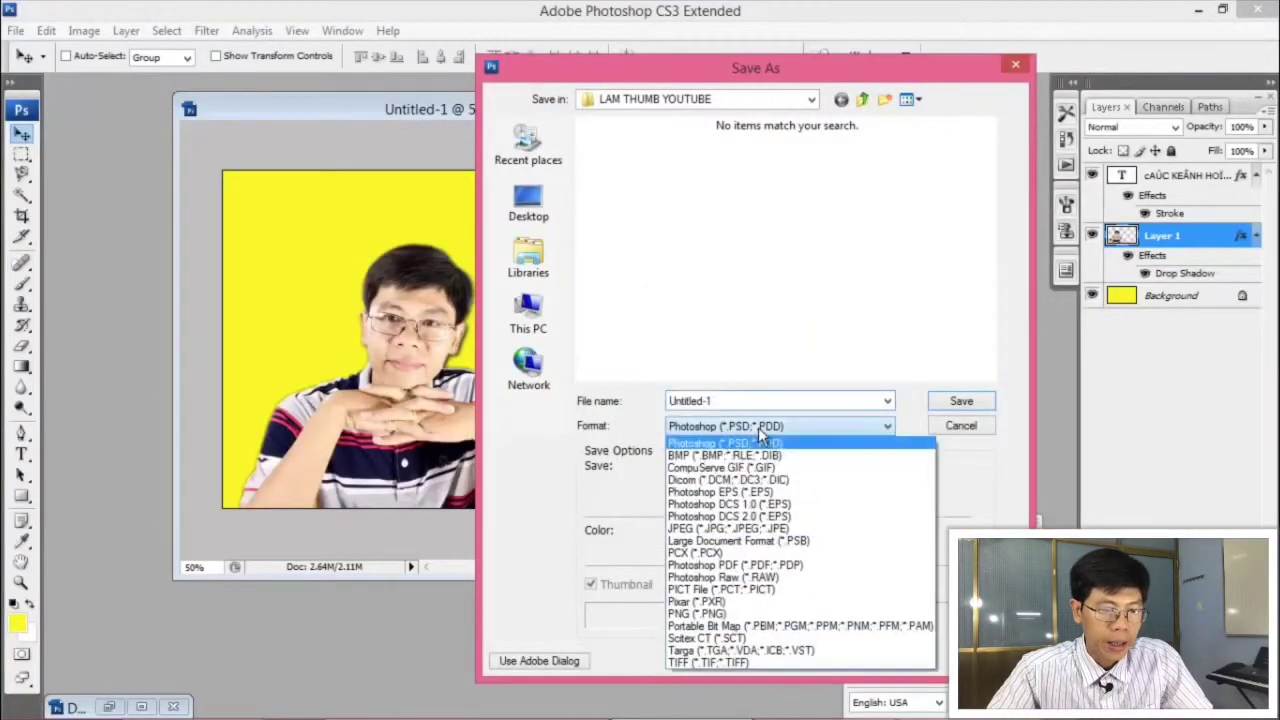
click(688, 529)
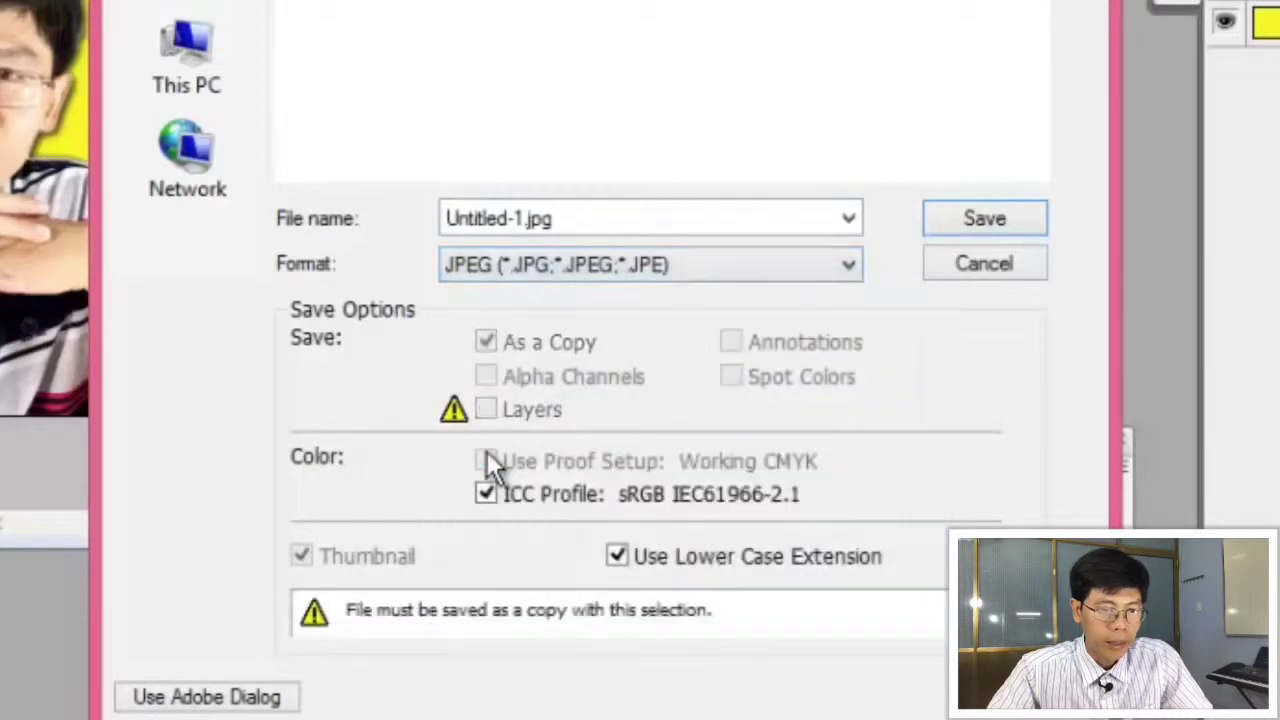
Replace the base file name with KENH_HOC_TIENG_ANH_HIEU_QUA_CHO_TRE, keeping the .jpg extension
double_click(537, 216)
click(525, 212)
drag(522, 218, 350, 300)
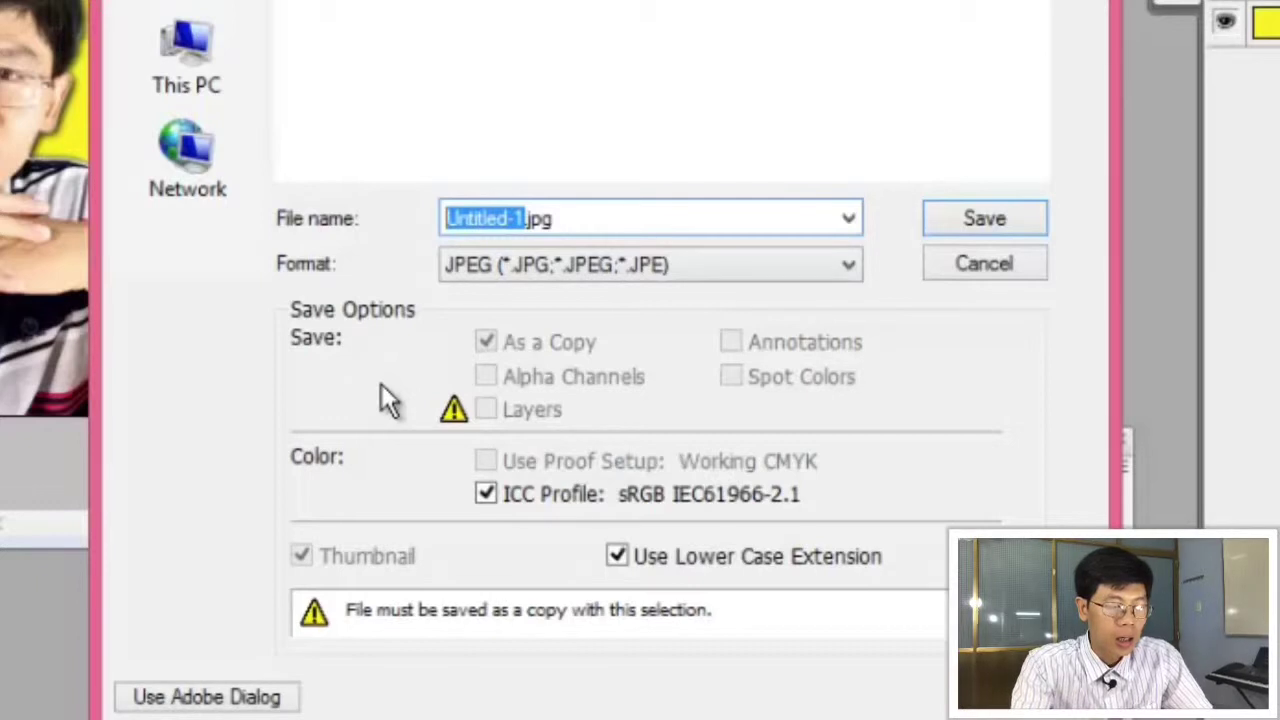
text(KENH_H)
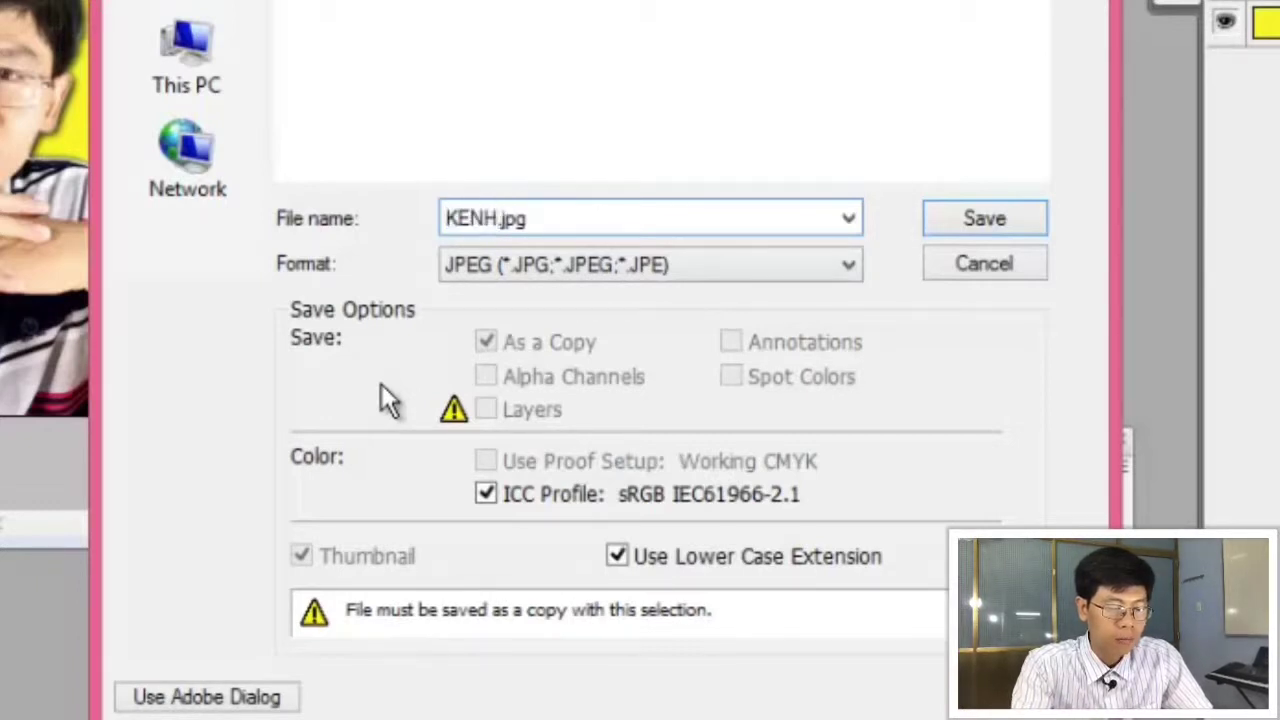
text(OC_TIENG)
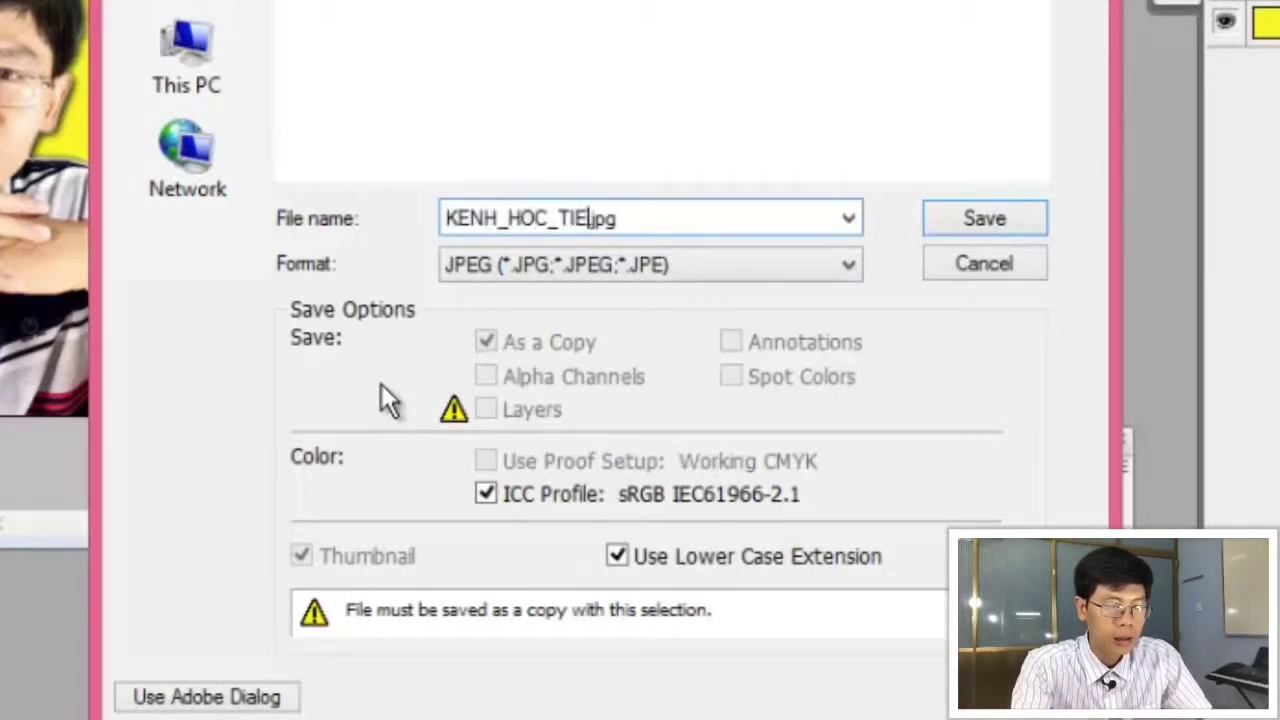
text(_ANH)
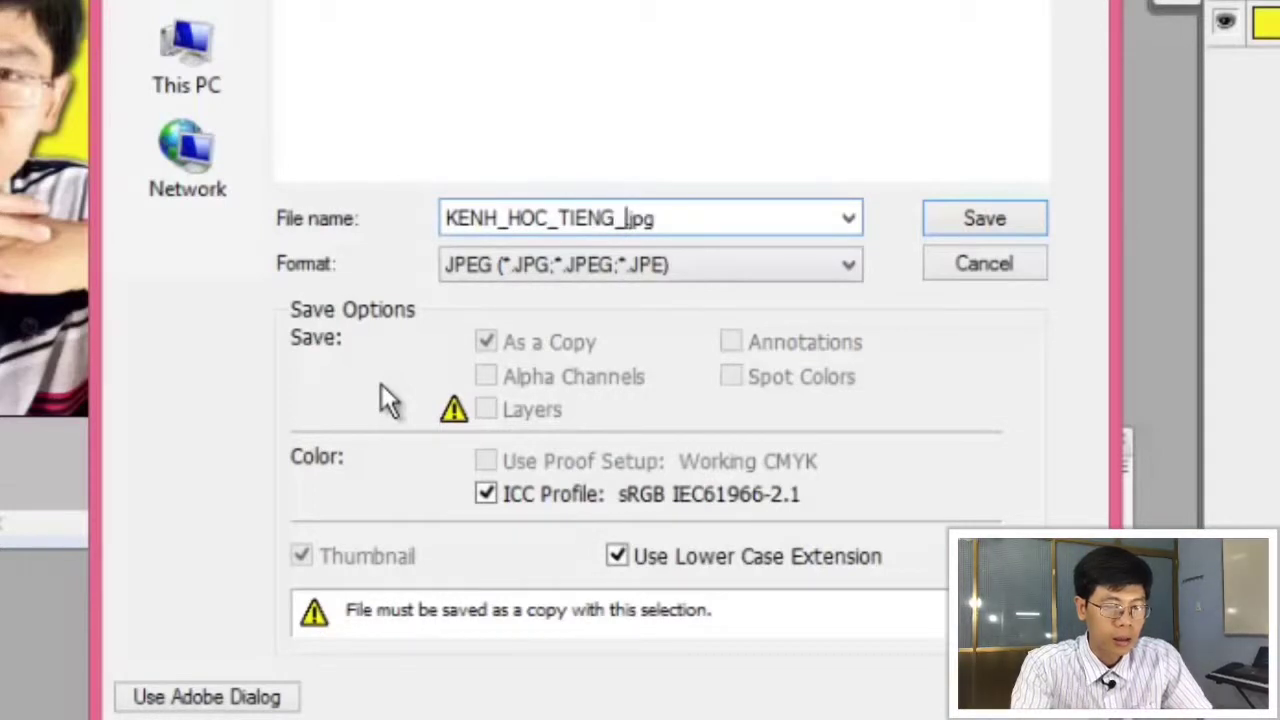
text(_HIEU_)
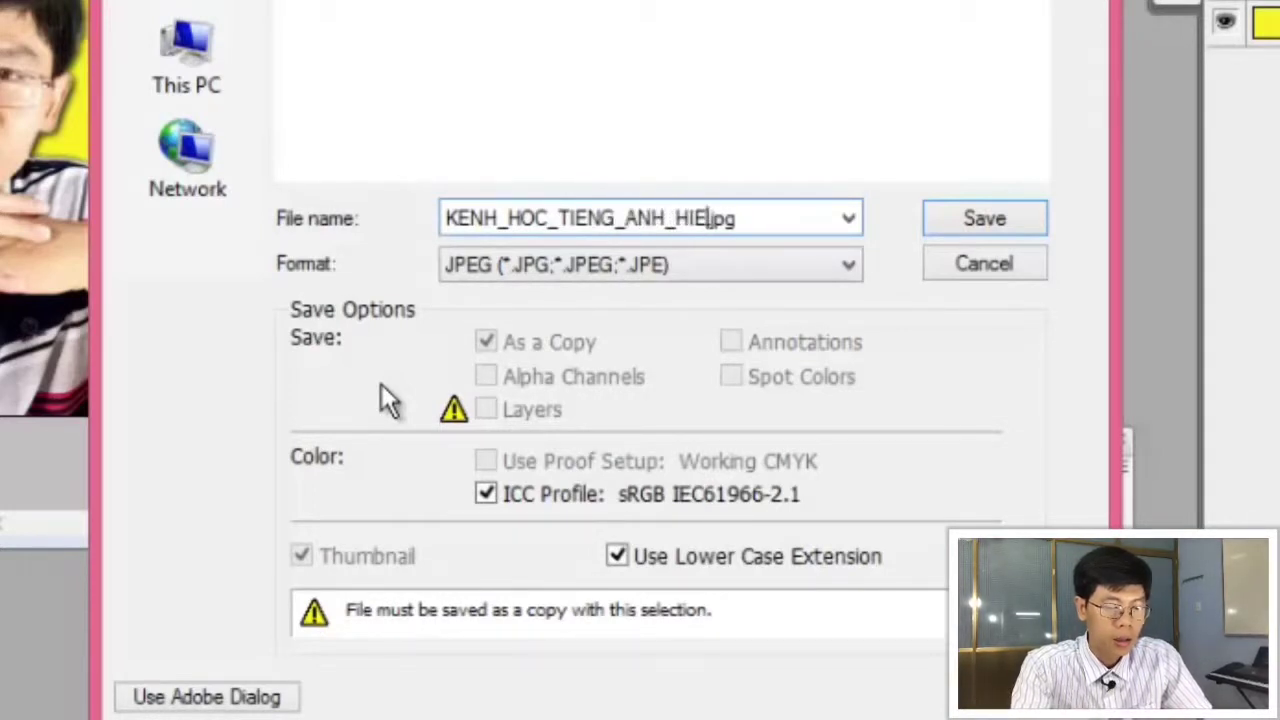
text(QUA_CHO)
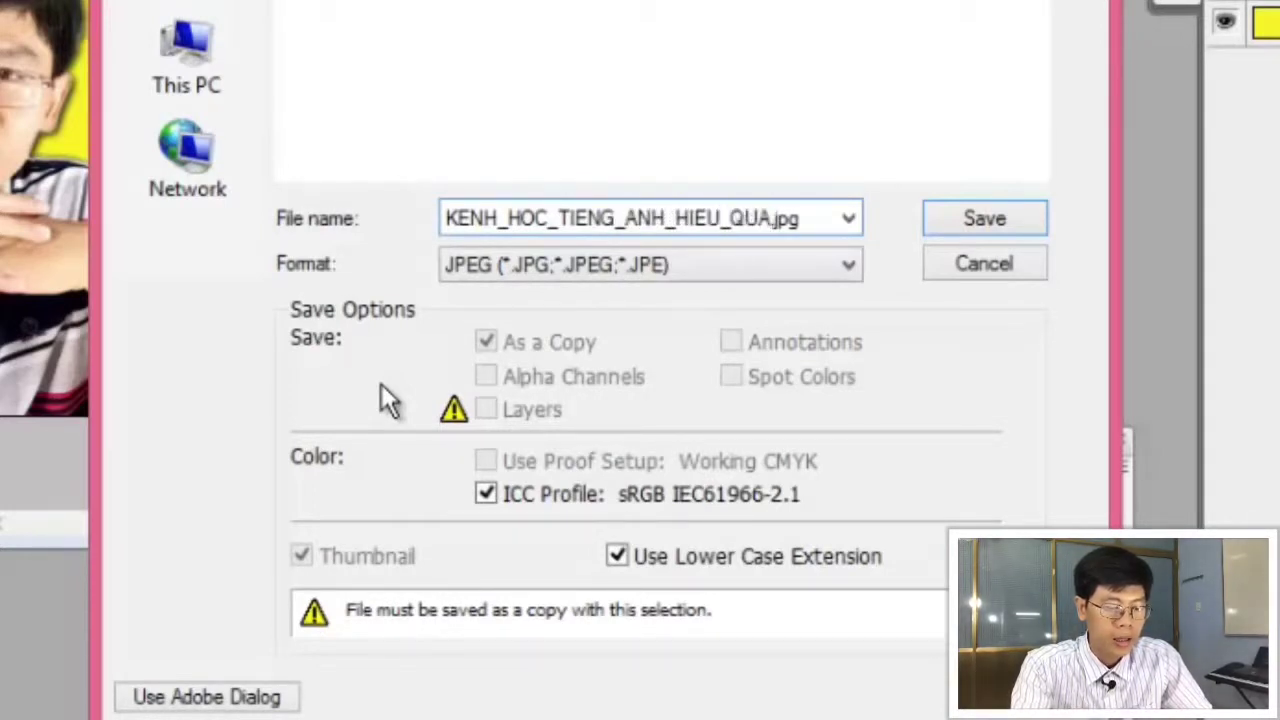
text(_TRE)
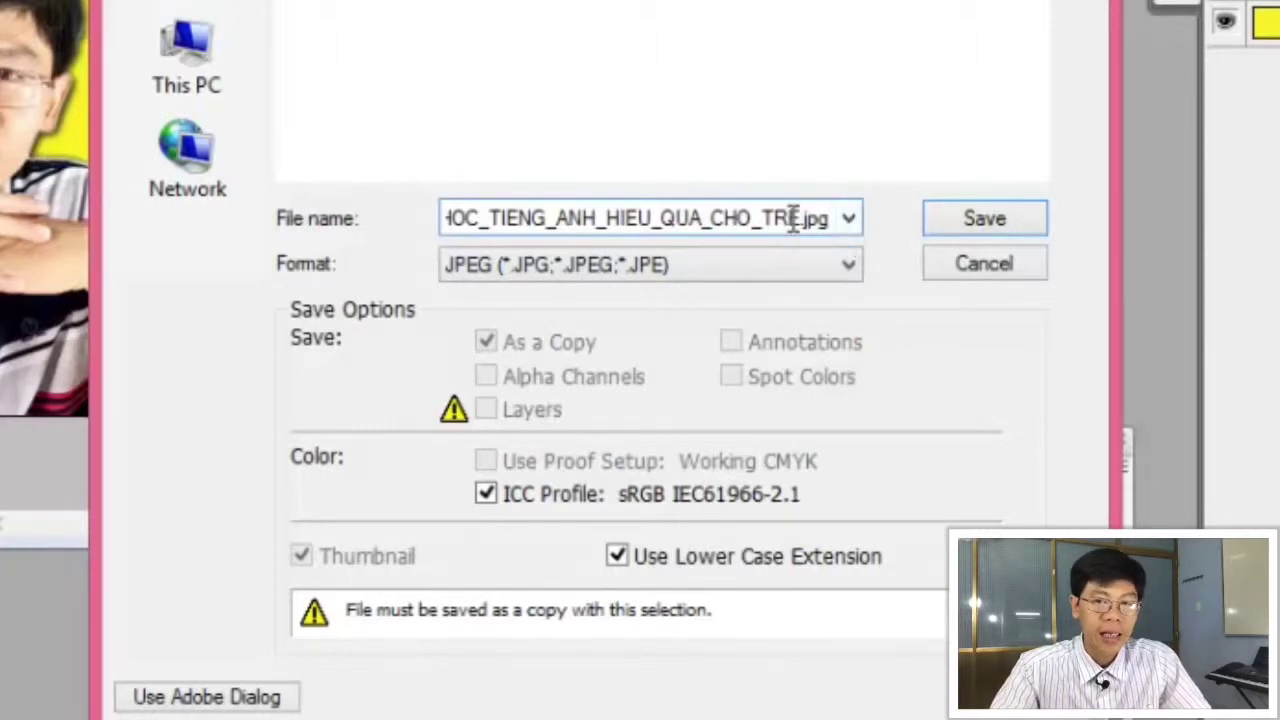
Save the JPEG to the Desktop with Maximum quality 12 and the Progressive format option
drag(793, 218, 461, 185)
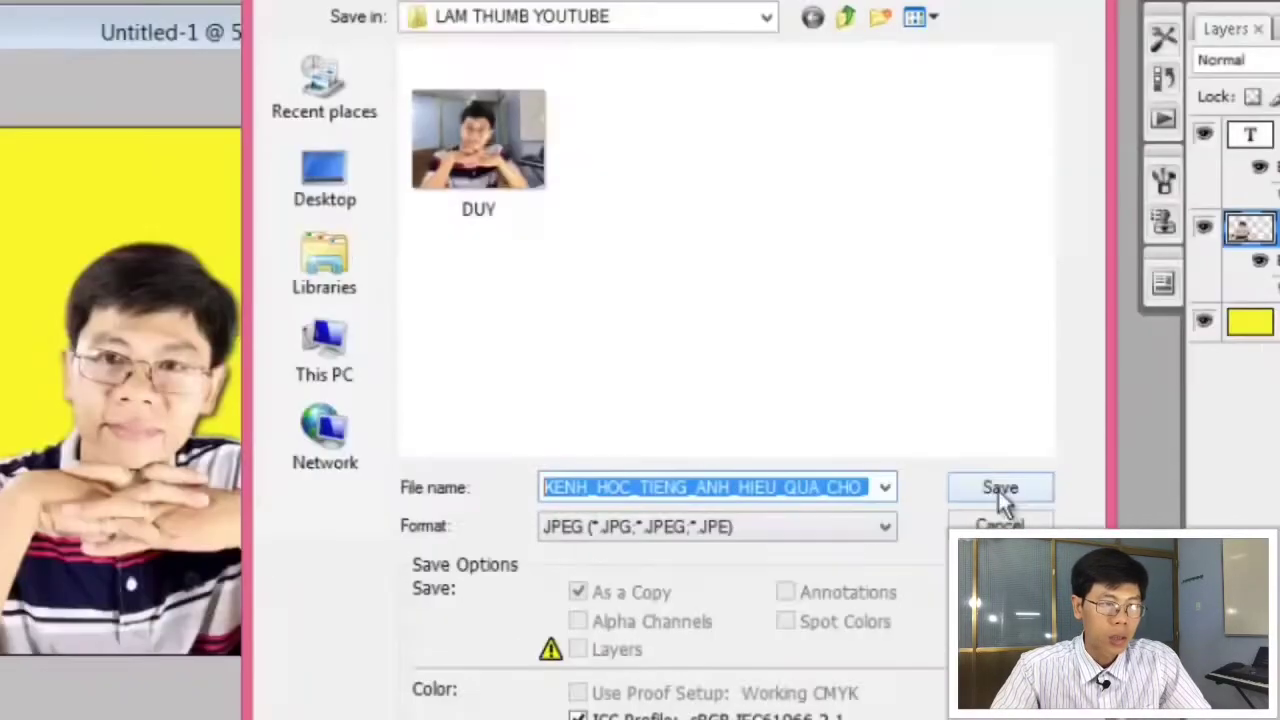
click(341, 177)
click(1037, 490)
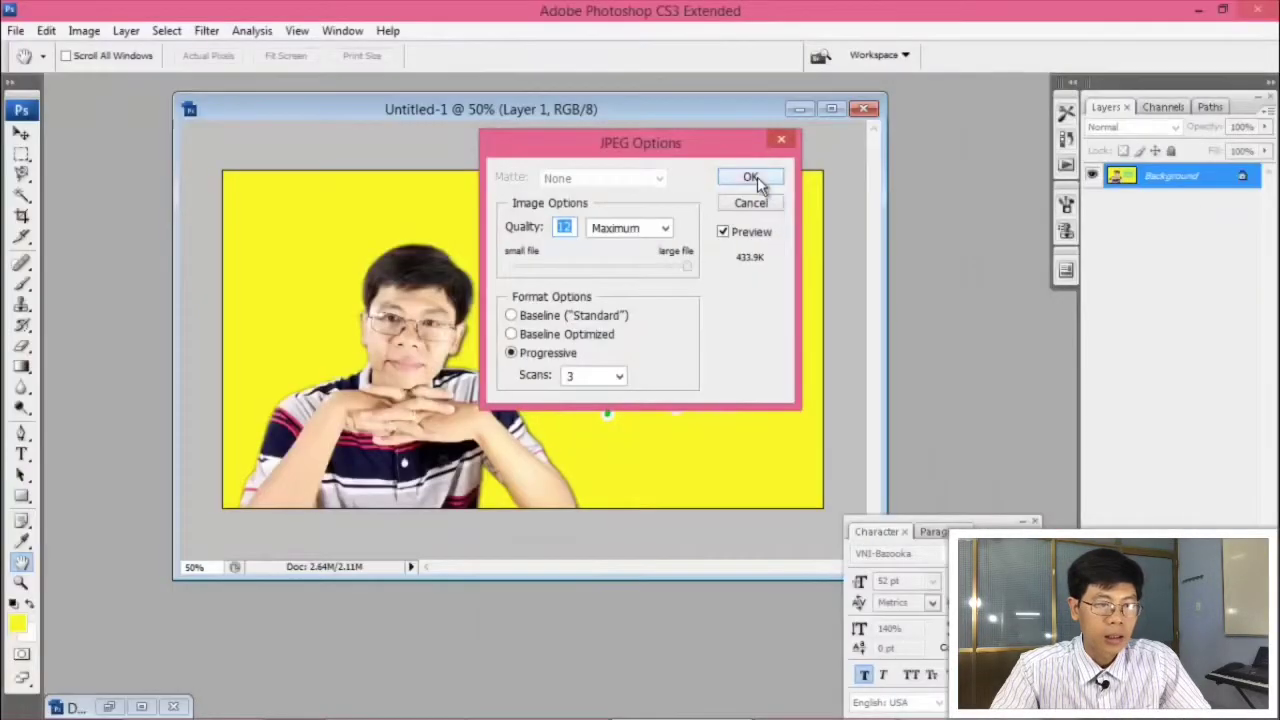
click(666, 136)
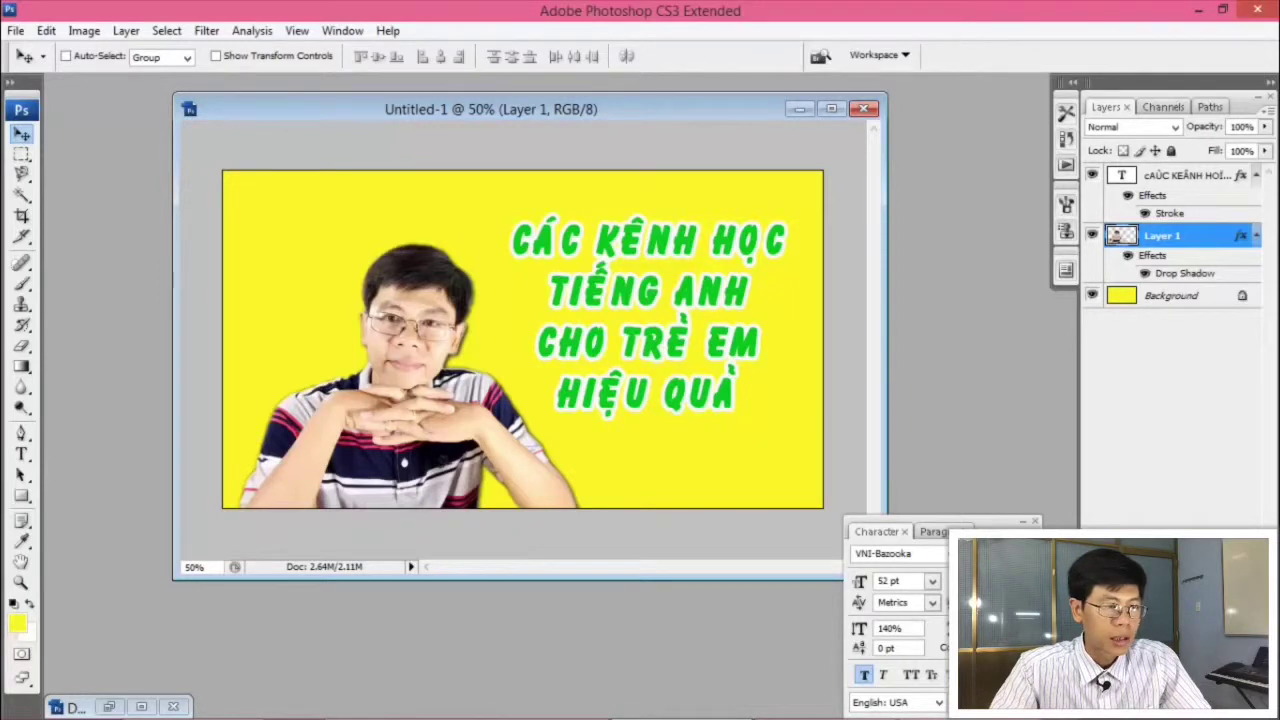
Switch to YouTube's video manager in Chrome, open the video CÁC KÊNH HỌC TIẾNG ANH HIEU QUA CHO TRE for editing in a new tab, and dismiss the translation offer
mouse_move(345, 703)
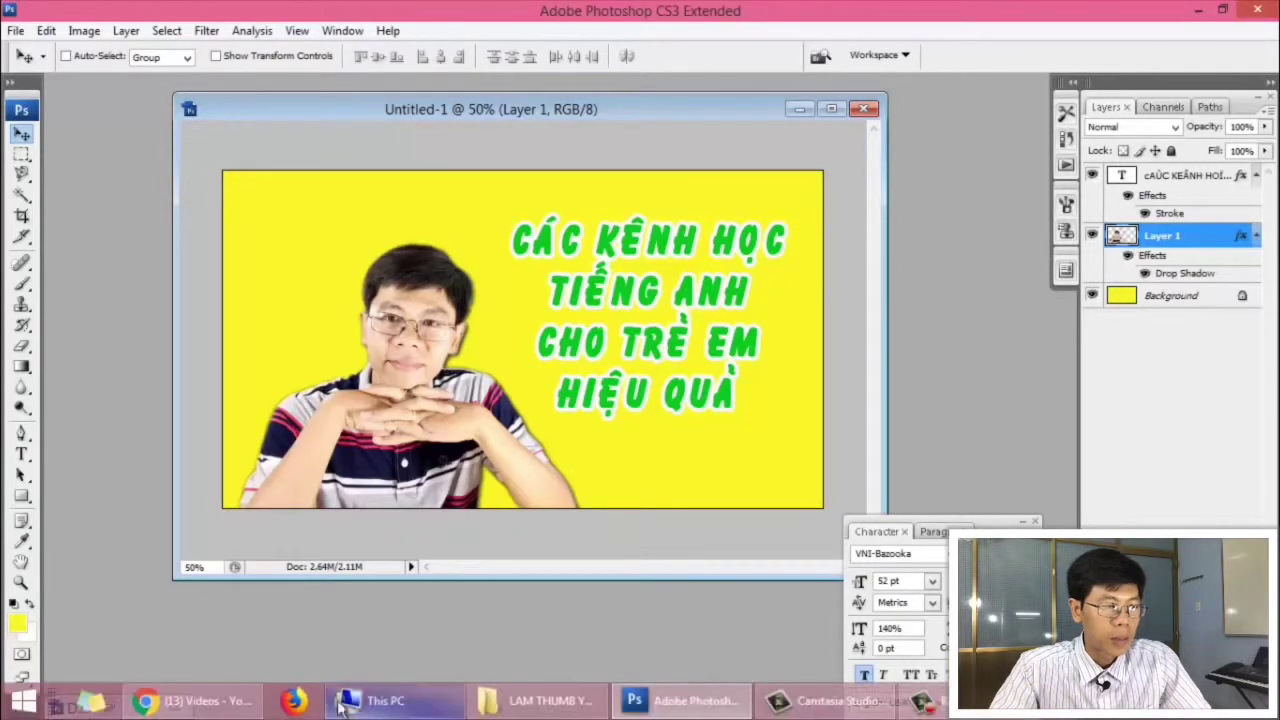
click(195, 701)
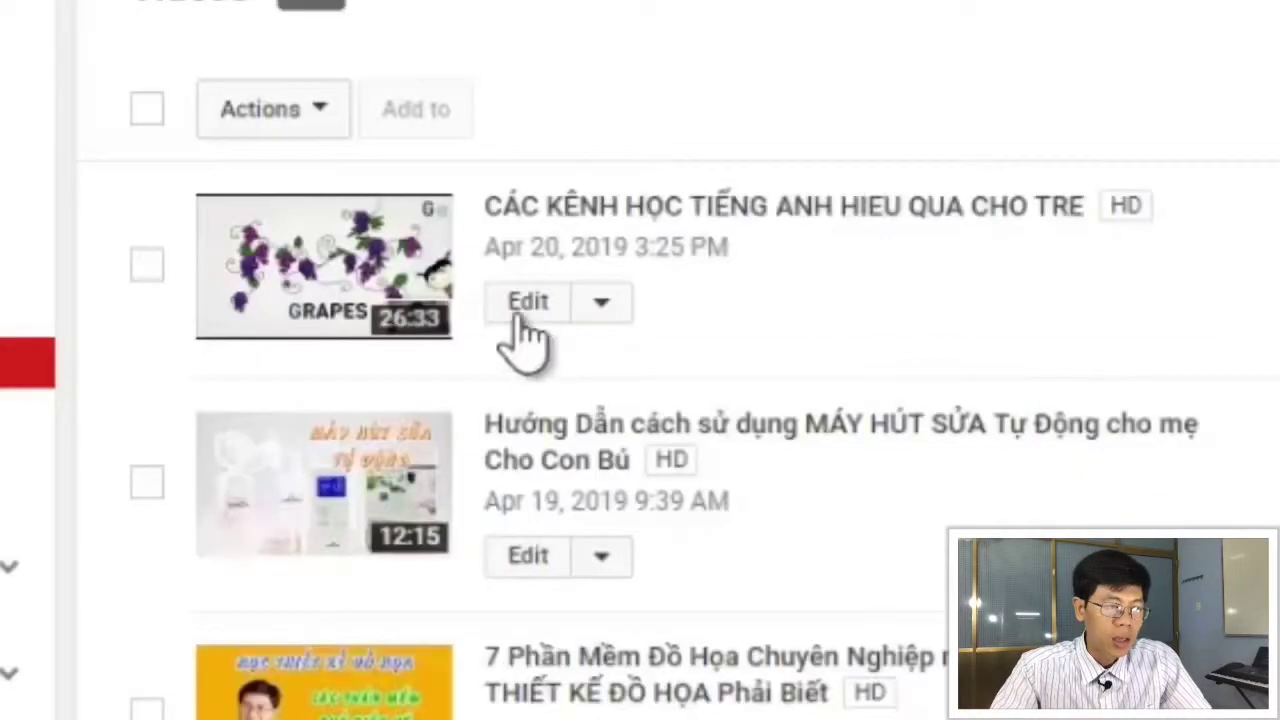
right_click(523, 323)
click(608, 349)
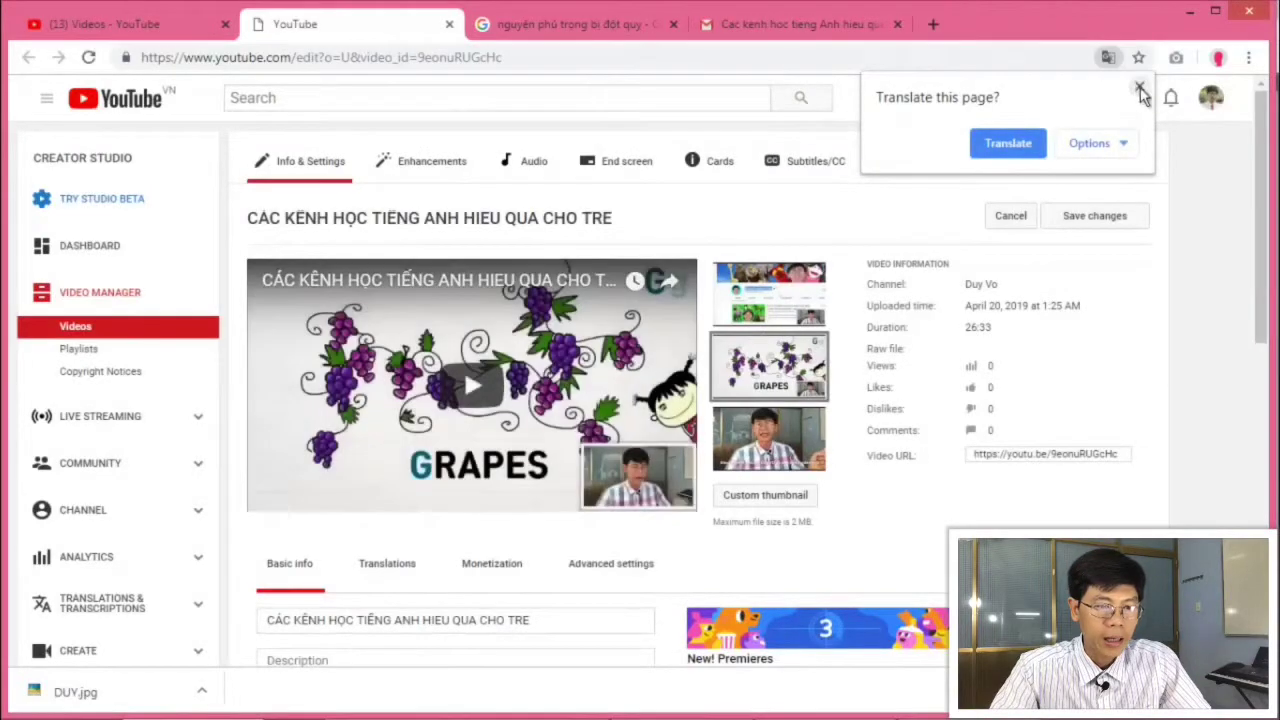
click(1139, 90)
mouse_move(779, 299)
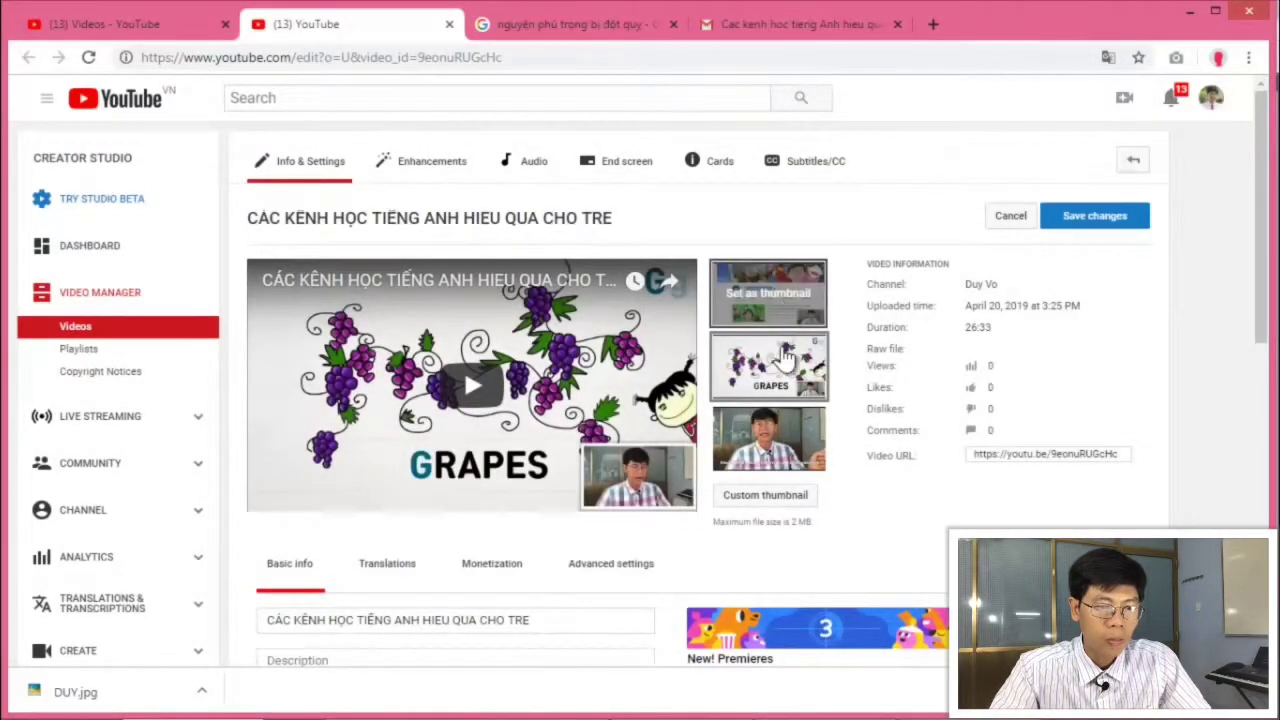